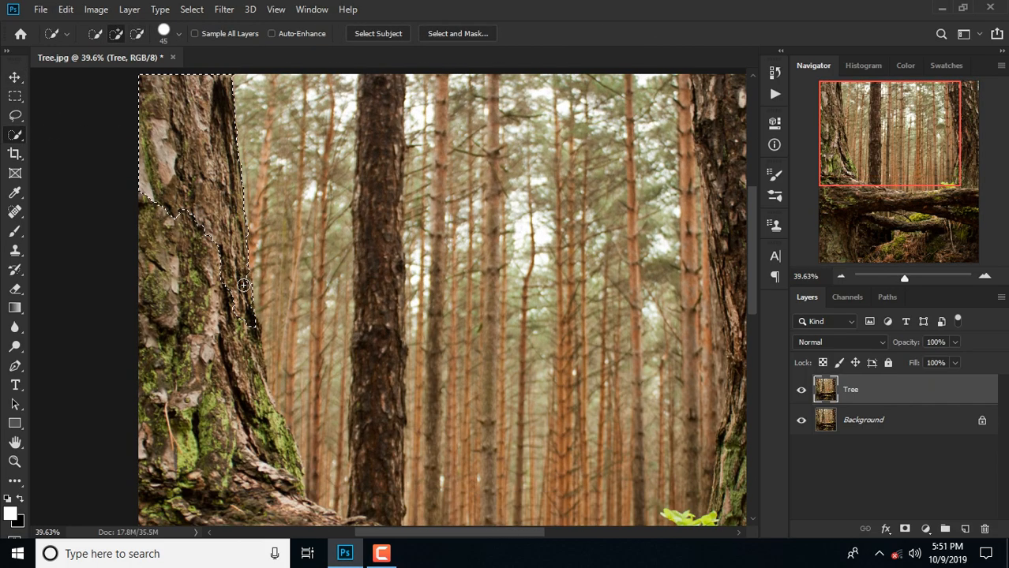
- Extend the quick selection down the large mossy trunk and over its roots to the start of the fallen log
scroll(239, 348, down, 4)
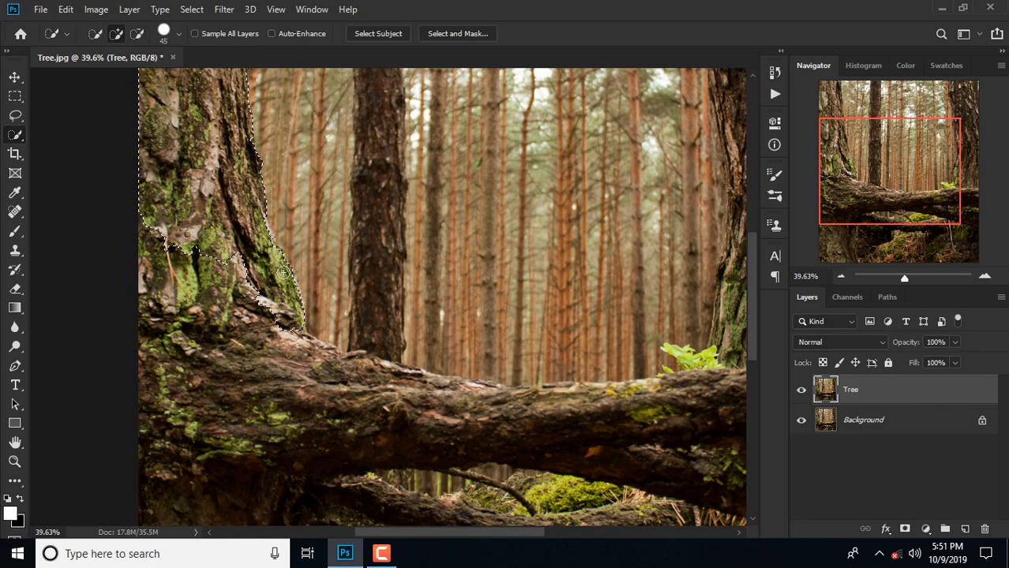
scroll(191, 442, down, 5)
mouse_move(191, 442)
mouse_down()
mouse_move(200, 285)
mouse_move(262, 288)
mouse_move(288, 372)
mouse_move(307, 199)
mouse_up()
scroll(307, 199, up, 5)
scroll(466, 375, up, 3)
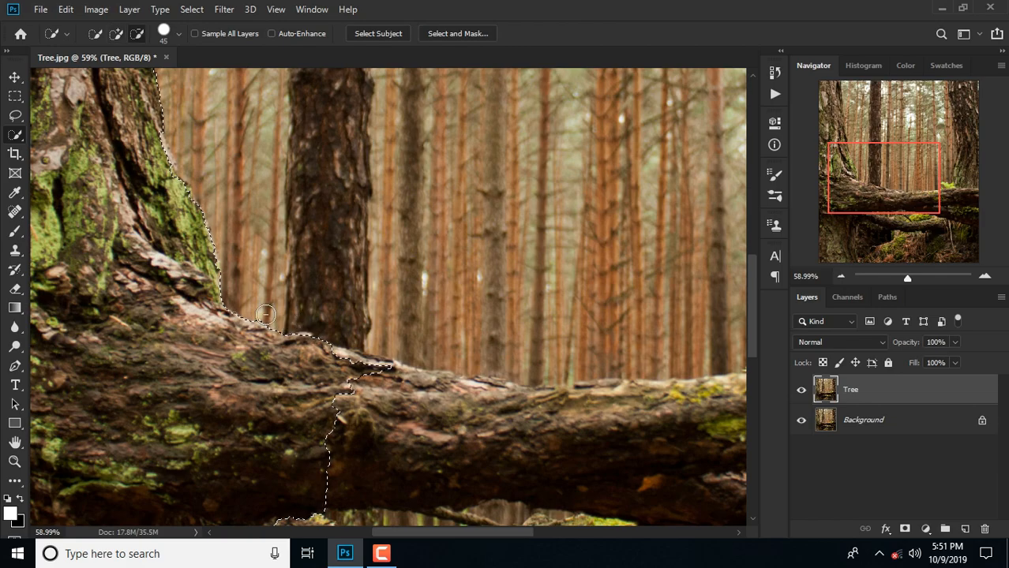
- Extend the quick selection along the fallen log's upper edge to the right border of the image
scroll(371, 371, down, 5)
drag(324, 418, 513, 338)
scroll(369, 330, up, 4)
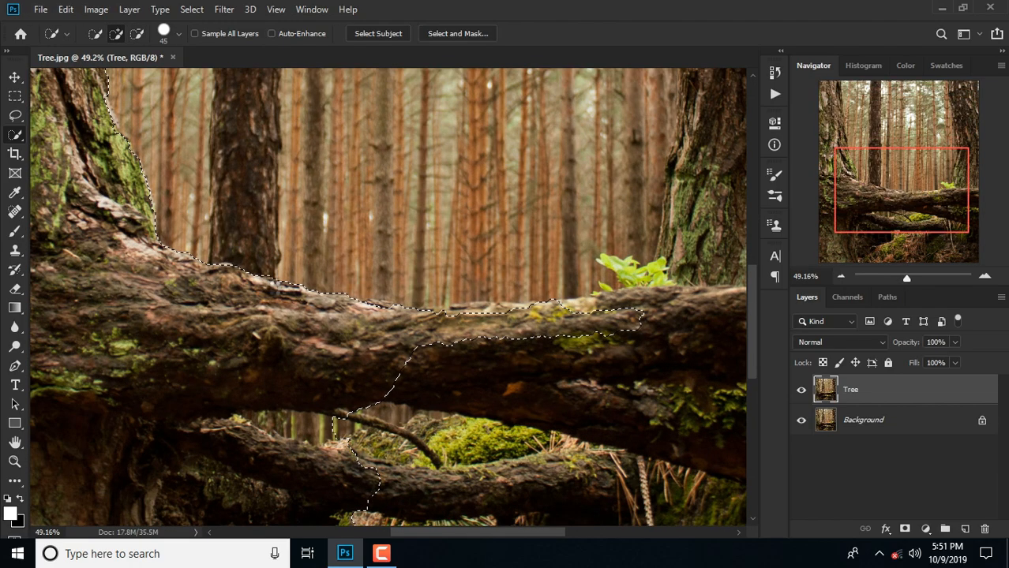
scroll(550, 324, down, 1)
scroll(550, 325, right, 3)
drag(478, 308, 527, 292)
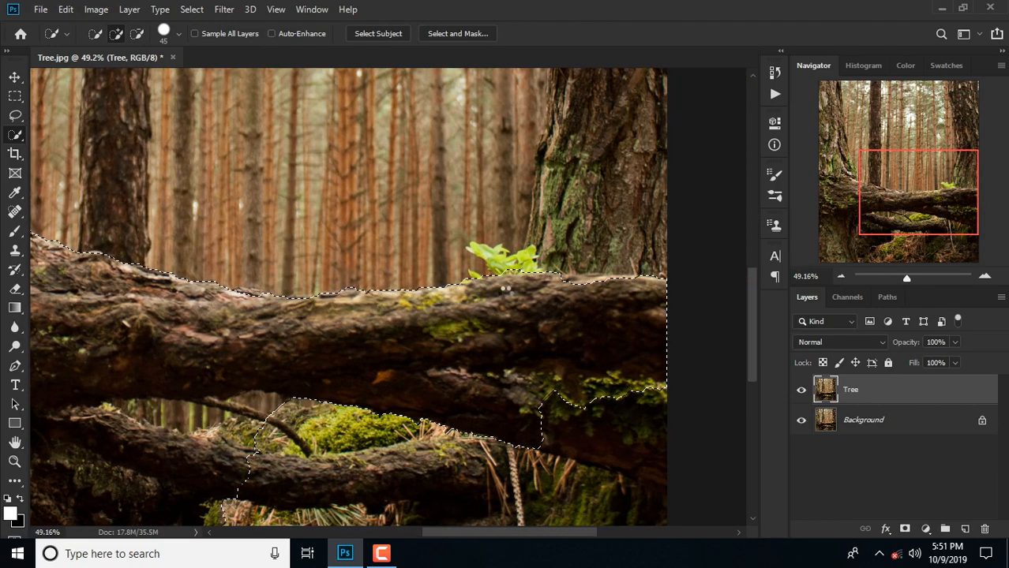
- Trim the selection beside the green sprout on the log and add the mossy ground and roots below the log
alt+click(515, 276)
drag(608, 355, 632, 395)
scroll(632, 395, down, 3)
mouse_move(624, 315)
mouse_down()
mouse_move(654, 440)
mouse_move(442, 466)
mouse_up()
alt+scroll(394, 355, down, 5)
drag(244, 237, 244, 130)
alt+scroll(244, 130, up, 4)
alt+scroll(230, 180, up, 4)
alt+scroll(245, 214, down, 2)
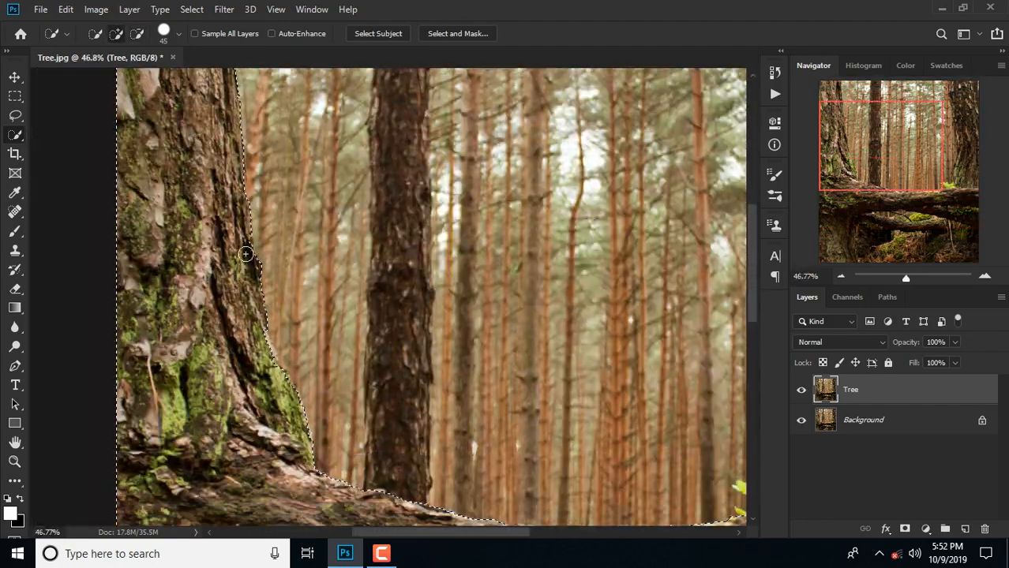
- Refine the selection edge where the middle of the fallen log meets the background forest
alt+scroll(267, 233, up, 2)
scroll(430, 371, down, 1)
alt+scroll(431, 369, down, 3)
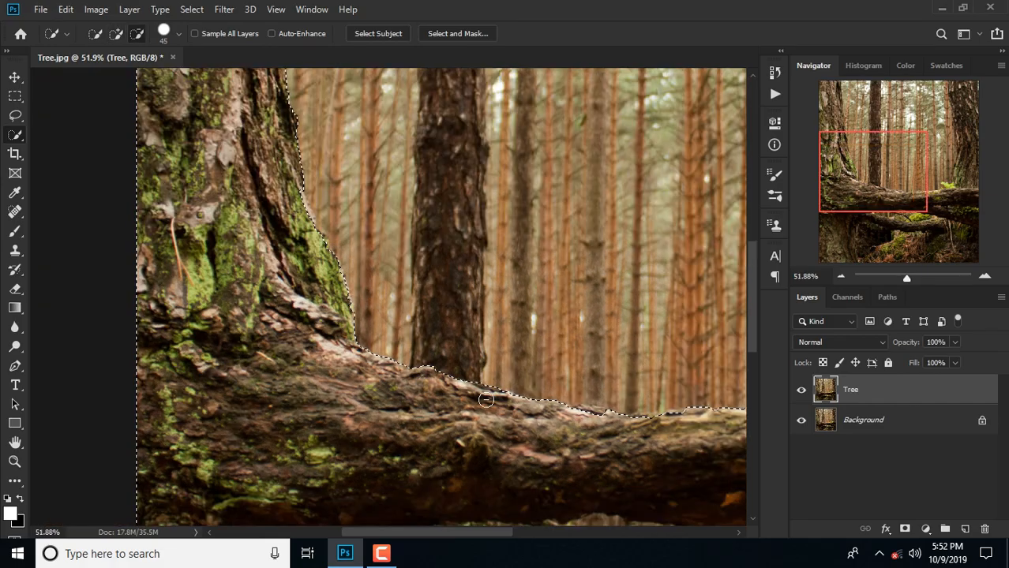
scroll(584, 410, right, 1)
alt+scroll(596, 414, up, 4)
drag(507, 404, 524, 408)
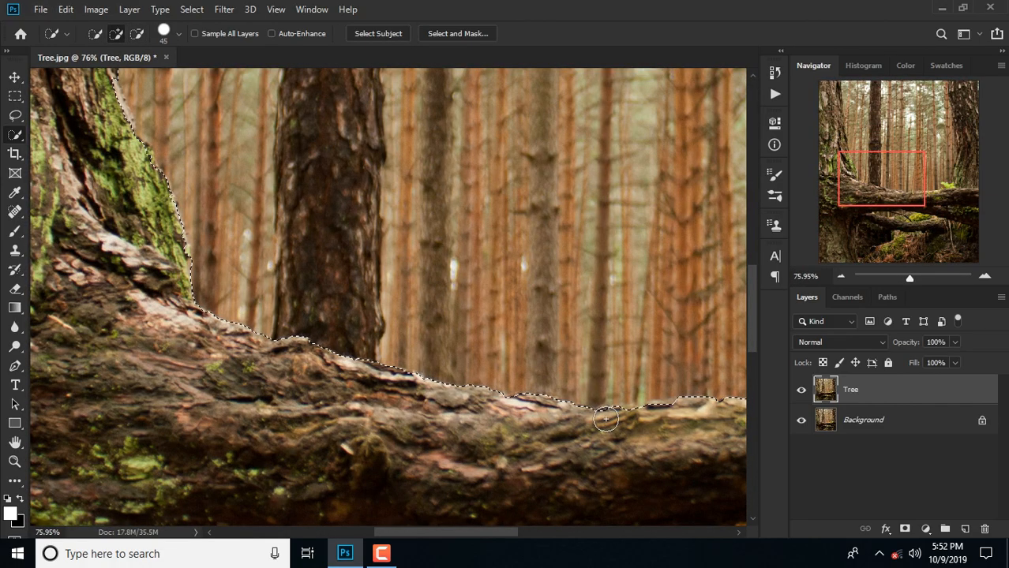
alt+scroll(335, 381, down, 3)
alt+scroll(335, 382, up, 1)
alt+scroll(336, 381, up, 1)
- Subtract the see-through gap between the fallen log and the lower root from the selection with the Lasso tool
key(l)
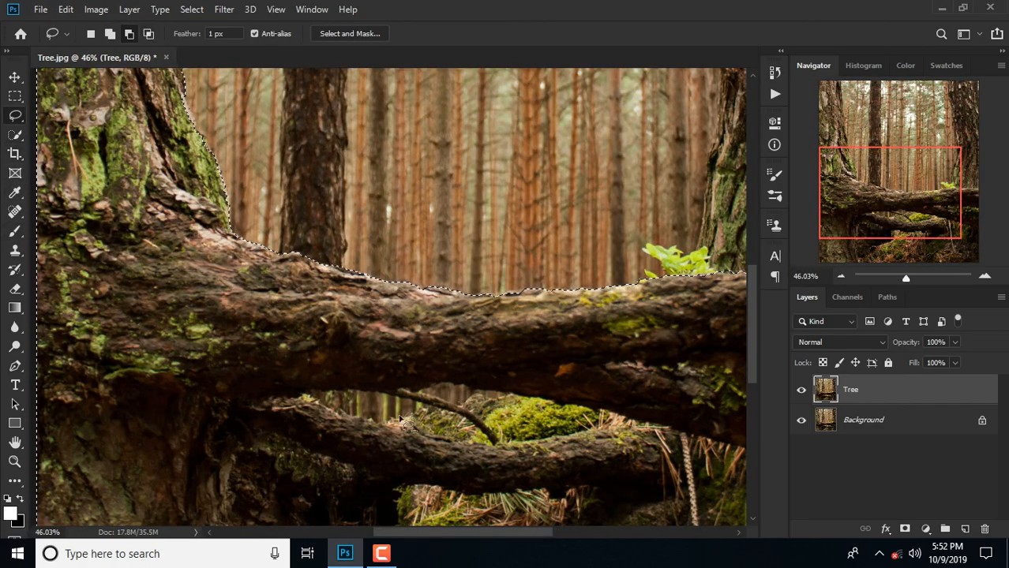
alt+scroll(308, 384, up, 2)
alt+scroll(258, 392, down, 1)
alt+scroll(256, 388, up, 1)
drag(227, 386, 266, 382)
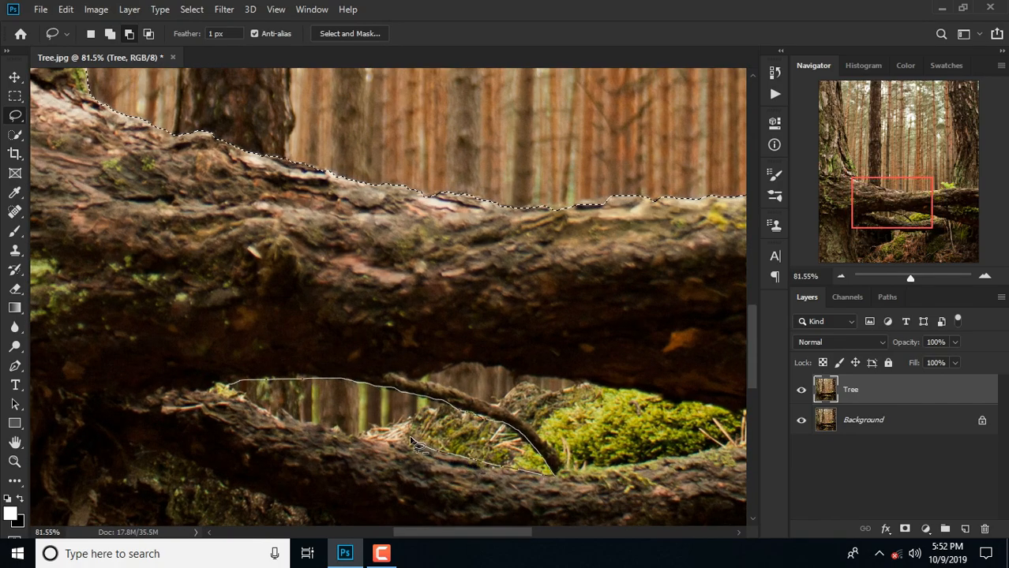
scroll(316, 378, right, 3)
mouse_move(227, 387)
mouse_down()
mouse_move(325, 373)
mouse_move(286, 373)
mouse_up()
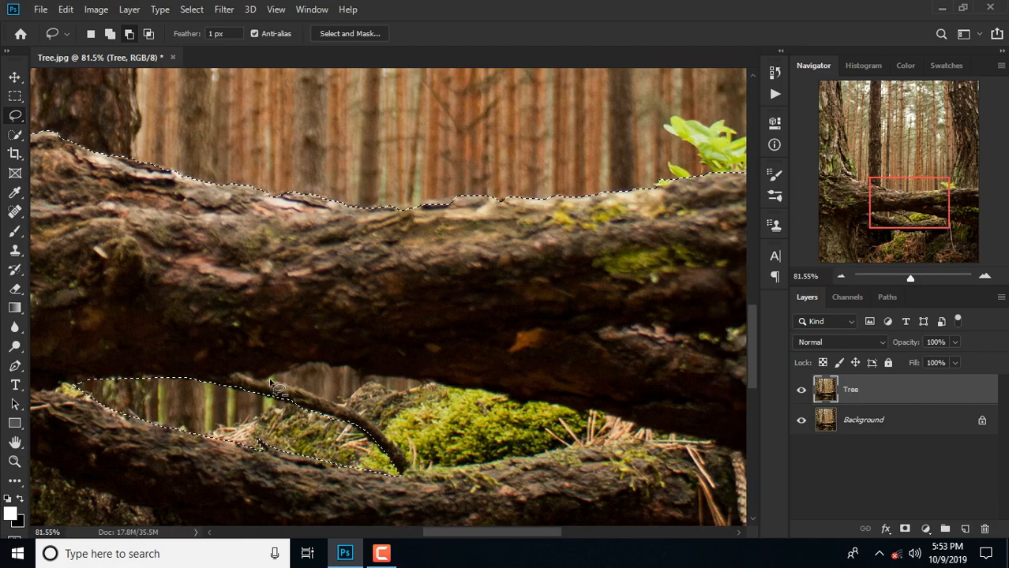
- Mask the Tree layer to the selection and hide the Background layer
key(ctrl+0)
click(800, 420)
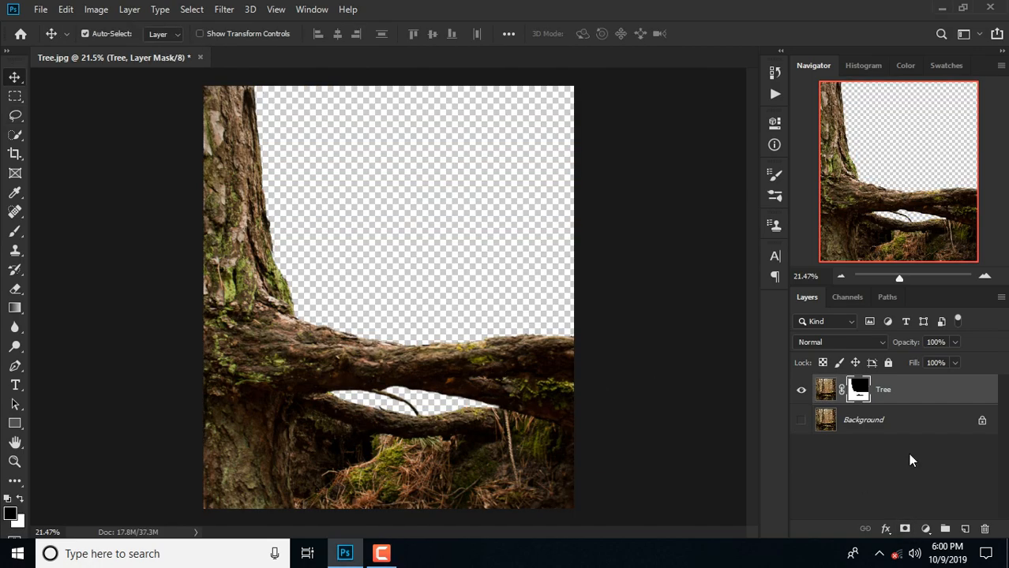
- Add a solid color fill layer of #8e8e8e directly above the Background layer
click(882, 427)
click(925, 529)
click(912, 266)
text(8e8e8e)
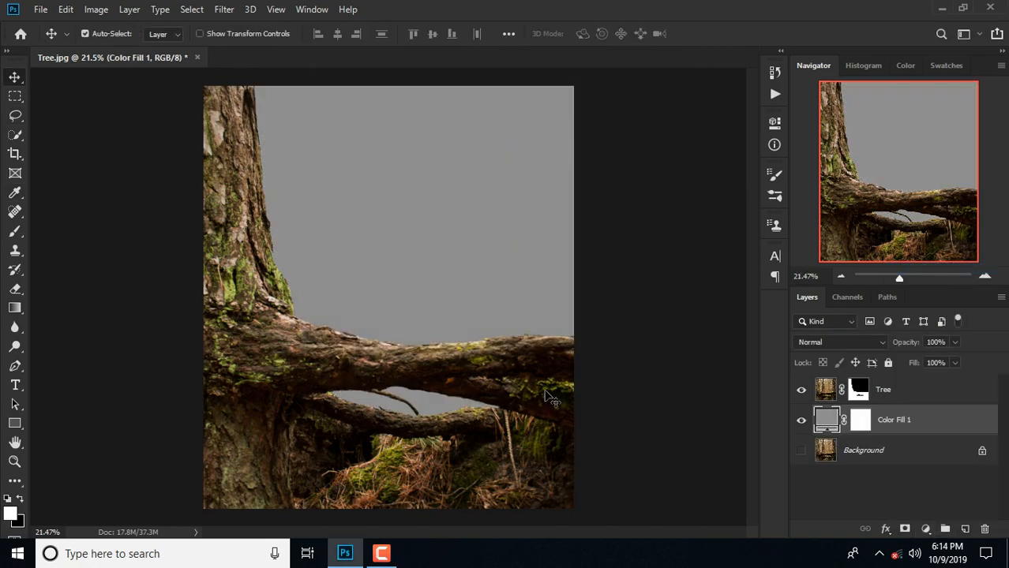
- Clip a Curves adjustment to the Tree layer, with white point output 130 and a midpoint at input 126, output 45
click(919, 395)
click(925, 529)
click(920, 340)
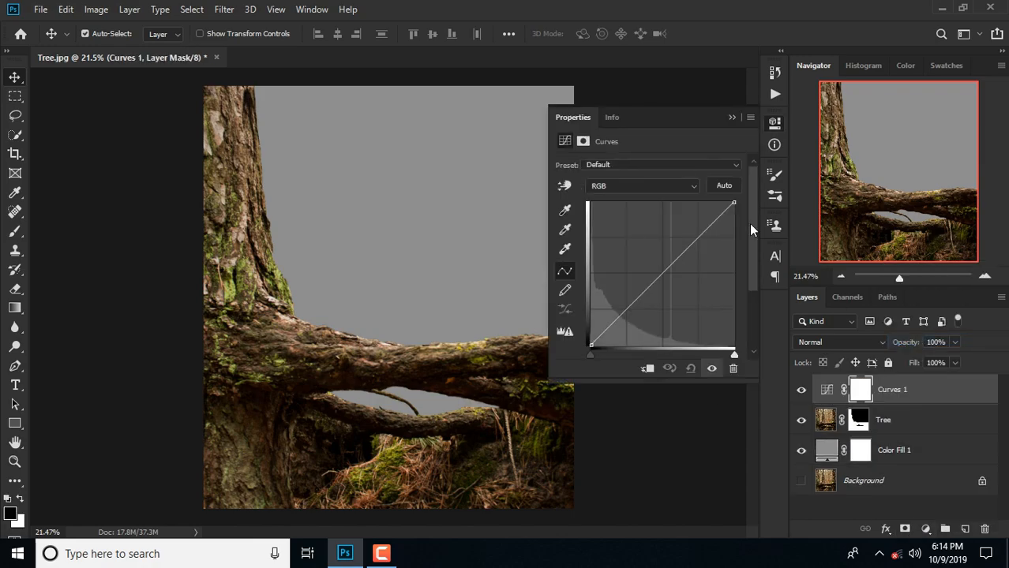
click(648, 368)
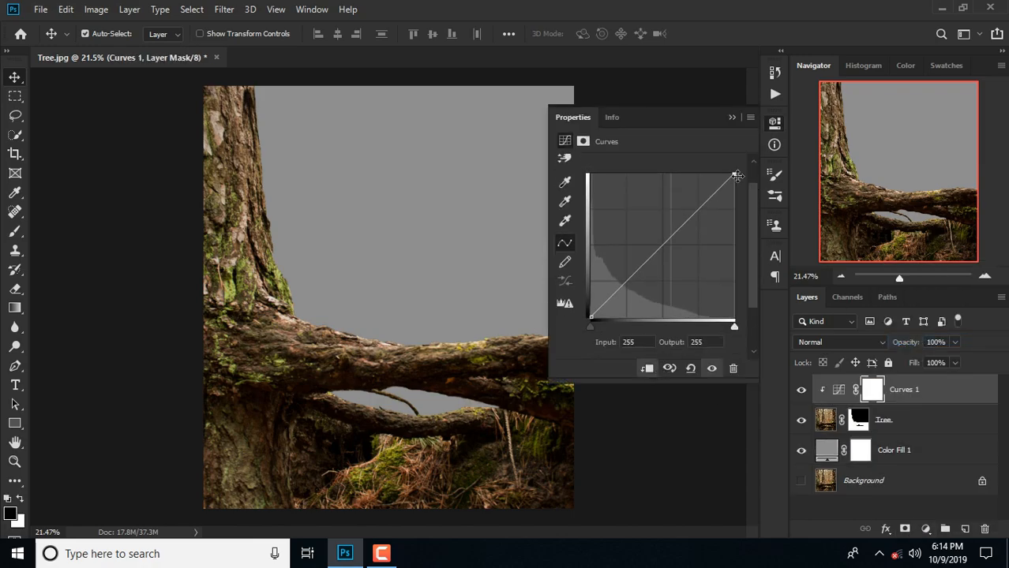
click(697, 342)
text(130)
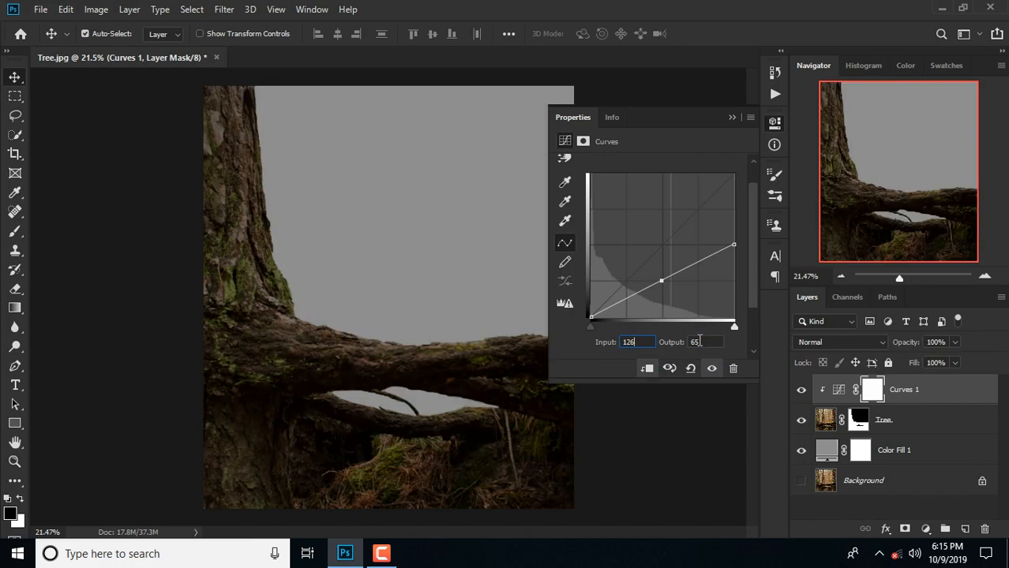
text(45)
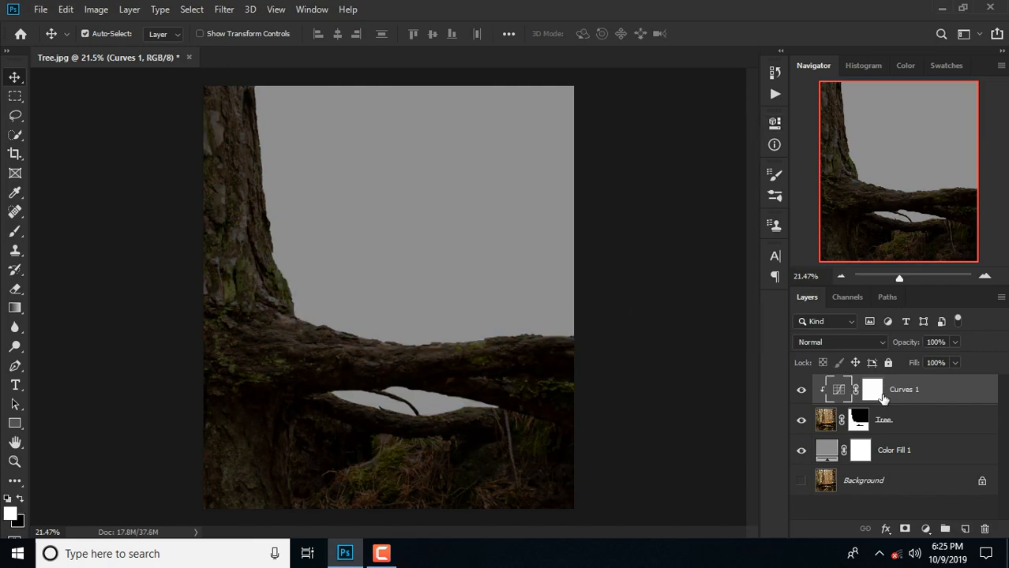
- Paint black on the Curves mask with a soft brush along the trunk's right side, the log's upper edge and the root
click(881, 398)
key(b)
mouse_move(259, 119)
mouse_down()
mouse_move(266, 106)
mouse_move(446, 333)
mouse_move(561, 347)
mouse_up()
drag(279, 262, 574, 328)
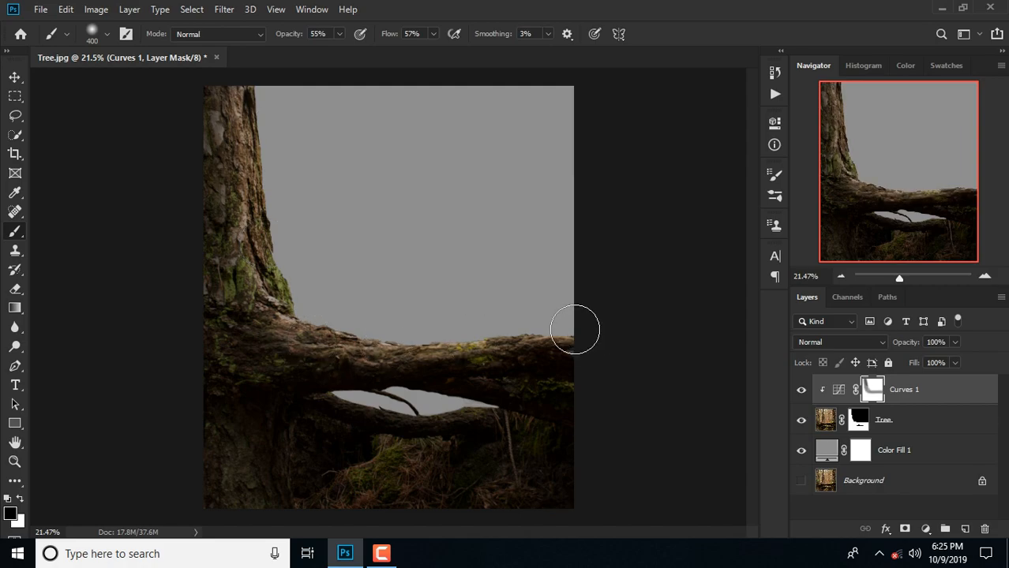
drag(470, 416, 331, 397)
drag(299, 313, 255, 99)
drag(358, 339, 574, 334)
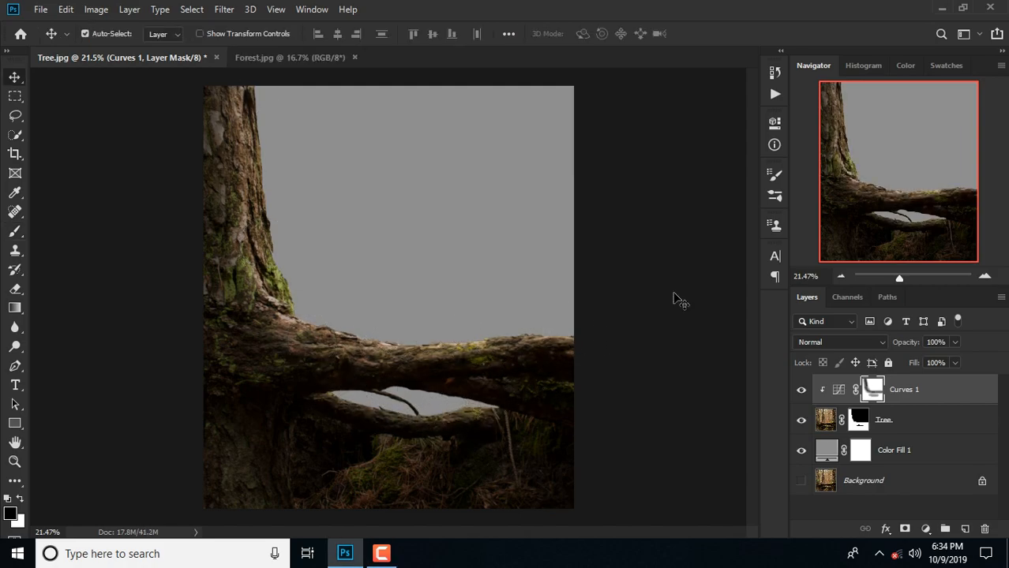
- Bring the Forest.jpg image into the Tree.jpg document and place it beneath the Tree layer
click(290, 57)
drag(395, 225, 382, 249)
drag(868, 451, 870, 464)
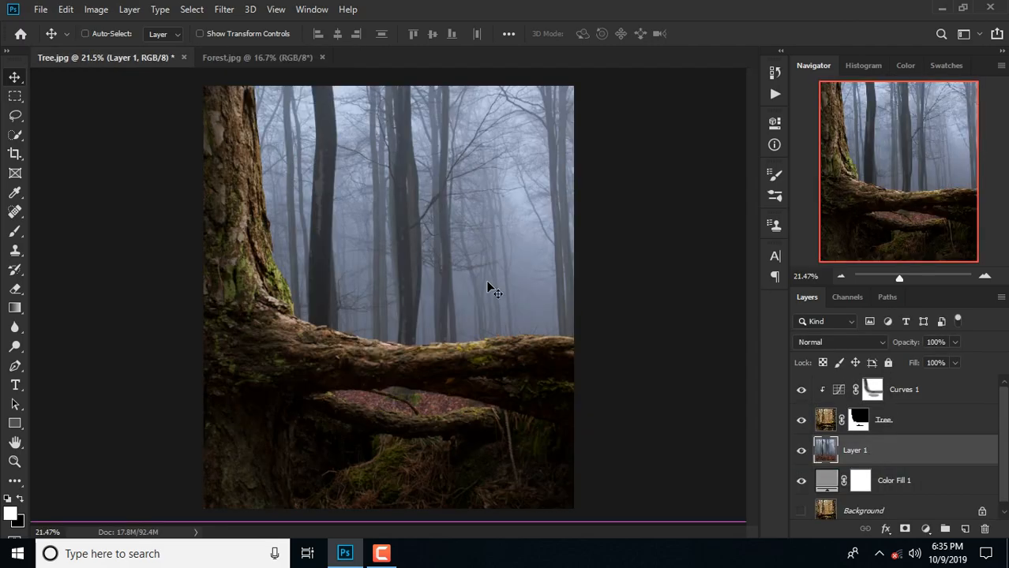
- Flip the forest layer horizontally and shift its X position to about 1904 px
key(ctrl+t)
right_click(441, 244)
click(522, 426)
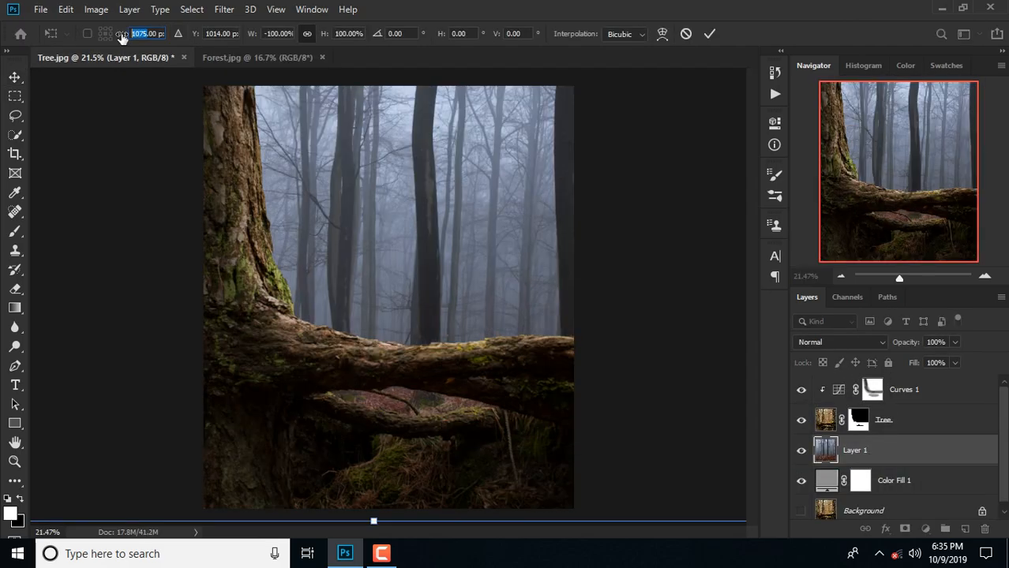
scroll(336, 172, down, 10)
scroll(335, 172, up, 15)
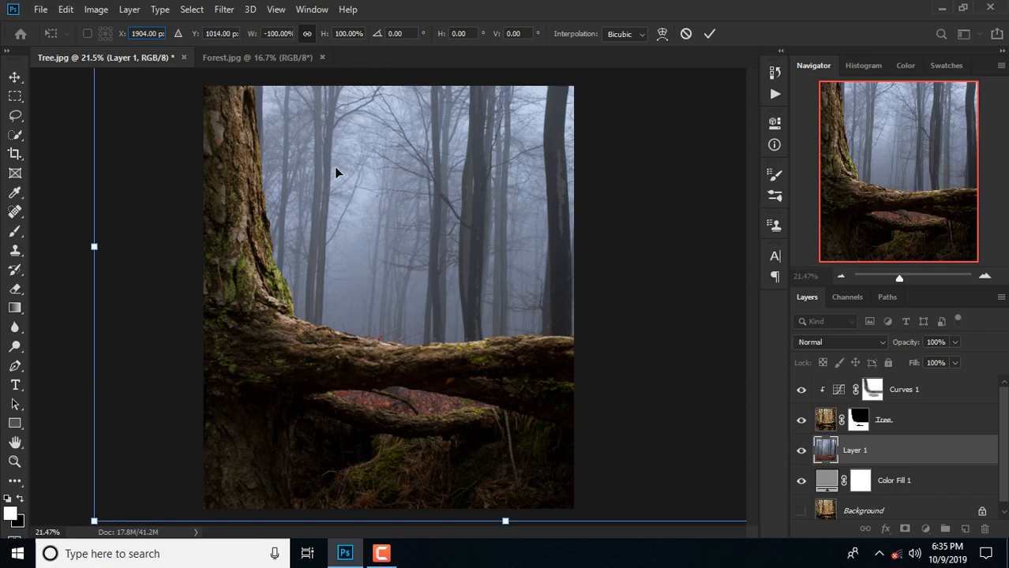
- Set the forest layer's Y position to 1121 px, scale its width to -89%, and apply the transform
text(1121)
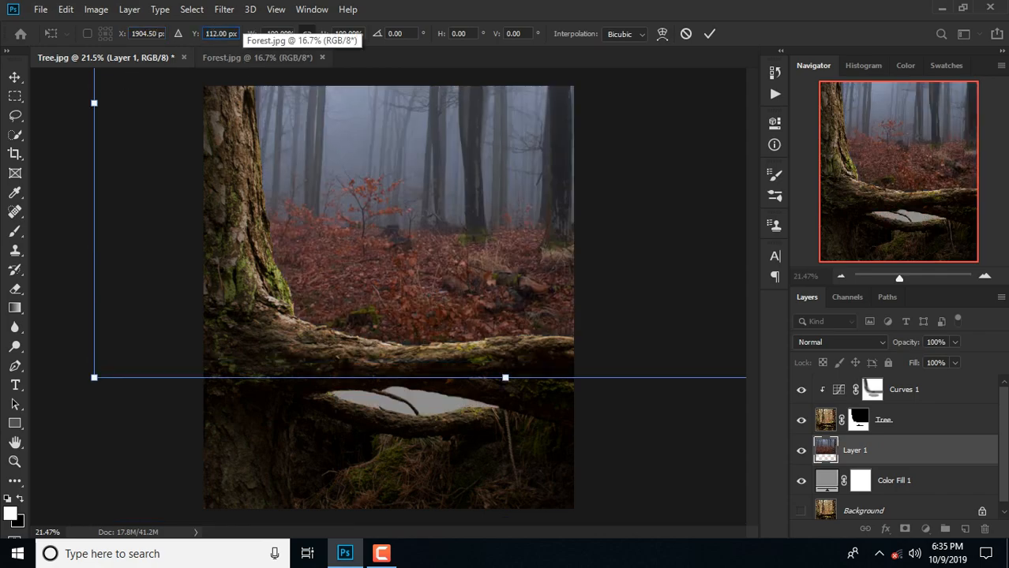
drag(279, 33, 264, 43)
text(-89)
key(Return)
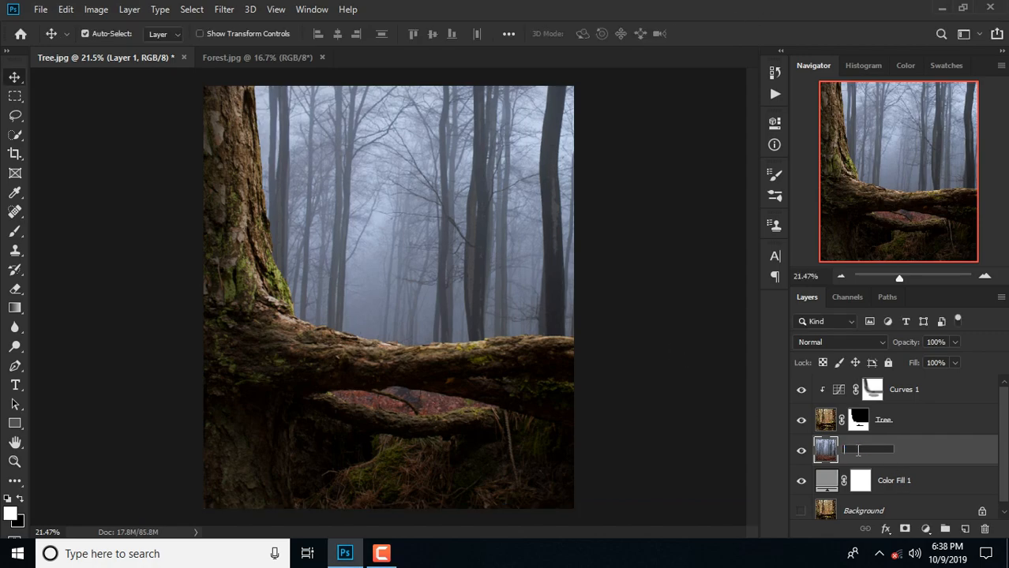
- Rename the forest layer as Forest and convert it to a Smart Object
key(Return)
right_click(866, 451)
click(720, 203)
- Apply a Gaussian Blur smart filter to the Forest layer
click(224, 10)
mouse_move(254, 178)
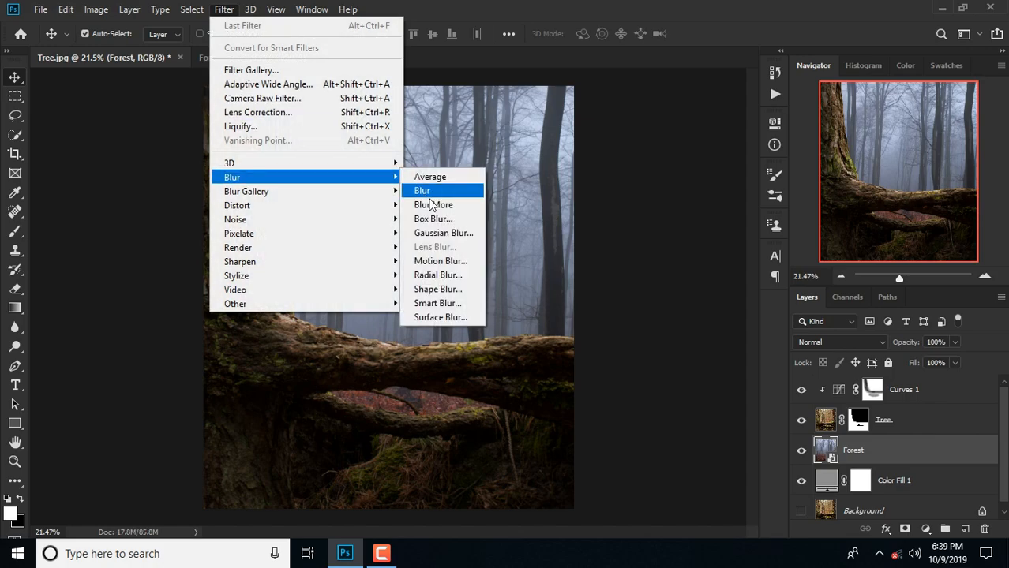
click(443, 233)
drag(586, 333, 616, 335)
click(748, 134)
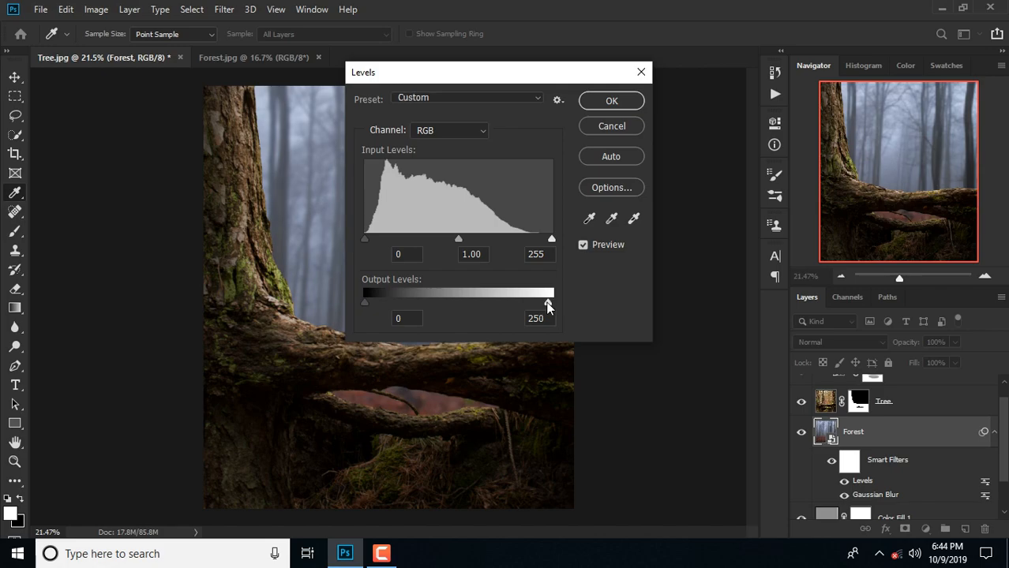
- Lower the Forest layer's Levels white output to 102 and shift its Color Balance midtones toward cyan and blue
drag(548, 305, 438, 305)
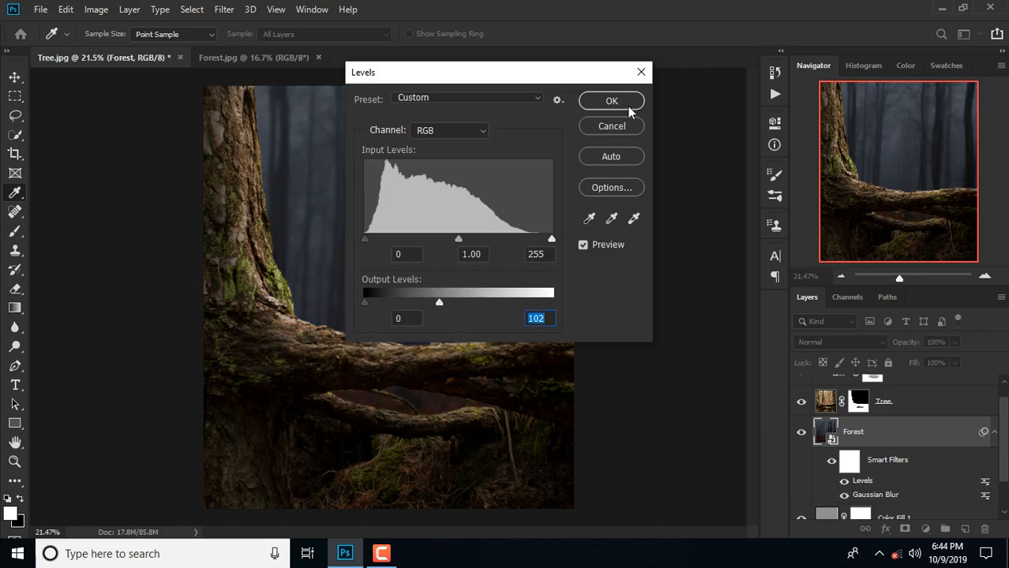
click(628, 106)
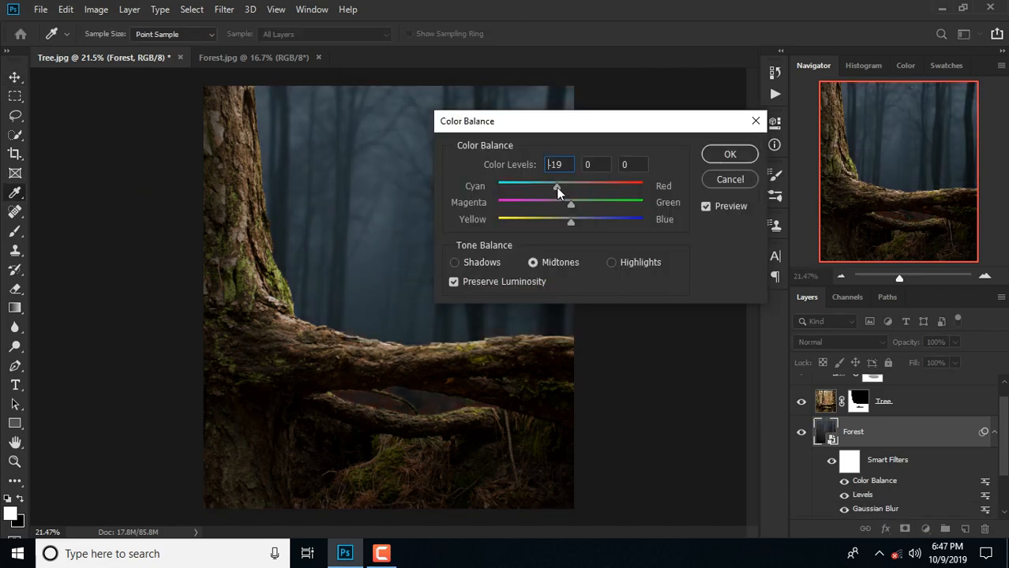
drag(556, 190, 583, 222)
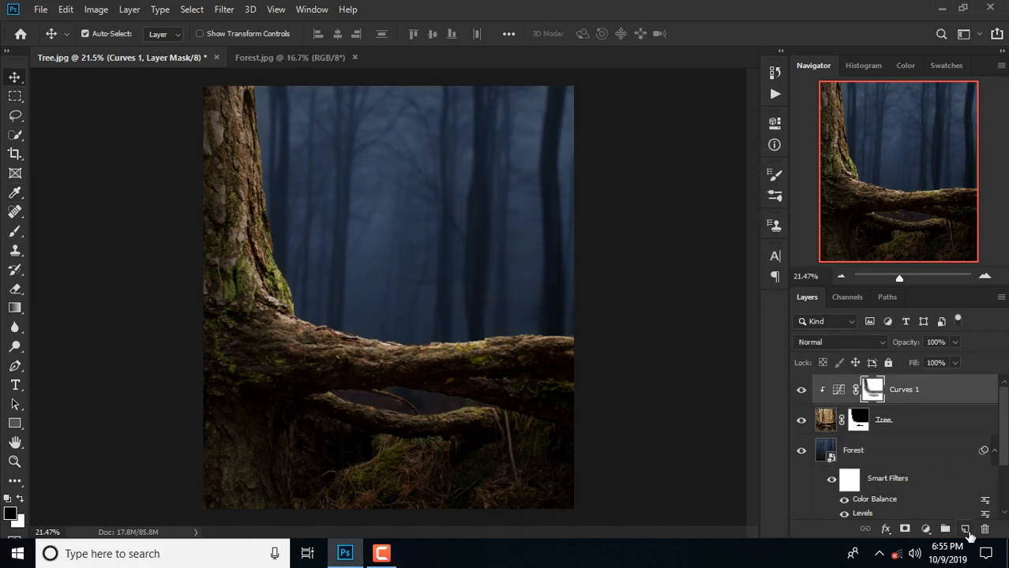
- Create a layer clipped above Curves 1 and paint black over the trunk's left edge and the ground
click(965, 529)
right_click(867, 389)
click(710, 282)
key(b)
mouse_move(196, 98)
mouse_down()
mouse_move(220, 452)
mouse_move(242, 399)
mouse_move(229, 492)
mouse_move(288, 471)
mouse_move(554, 446)
mouse_move(541, 404)
mouse_move(483, 374)
mouse_move(486, 395)
mouse_move(435, 448)
mouse_move(411, 443)
mouse_move(325, 381)
mouse_move(217, 495)
mouse_move(204, 255)
mouse_up()
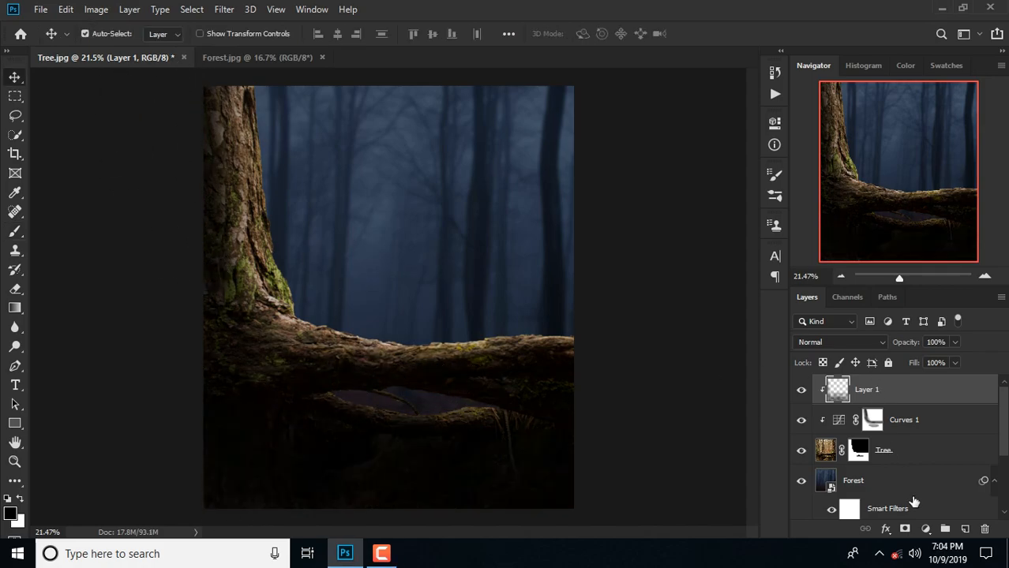
- Add a Color Balance adjustment clipped to the Tree layer group and shift the trunk toward cooler tones
click(925, 529)
click(926, 404)
drag(628, 198, 639, 250)
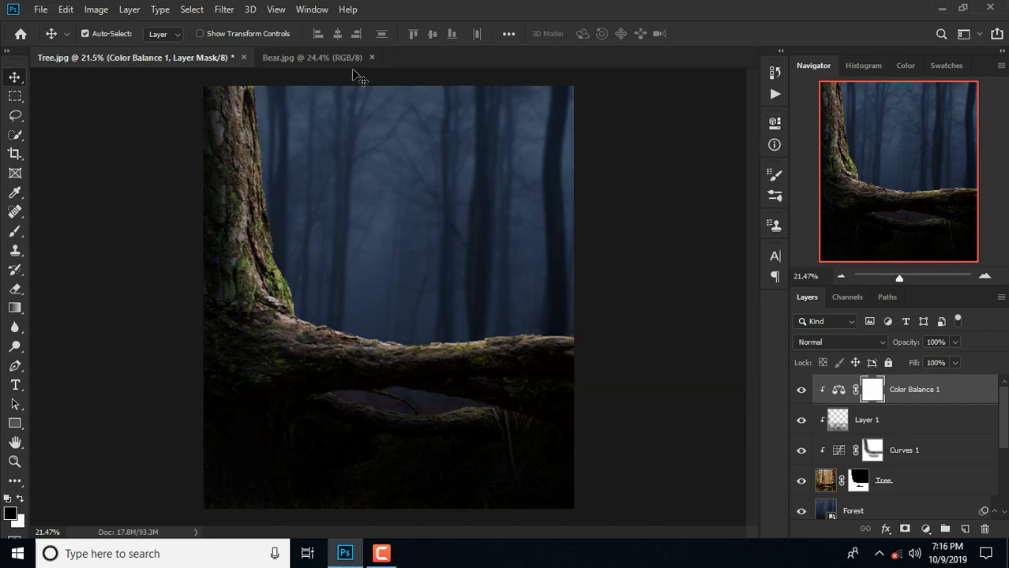
- Switch to the Bear.jpg document and select the bear's back and head with the Quick Selection tool
click(312, 57)
click(15, 134)
mouse_move(261, 167)
mouse_down()
mouse_move(469, 229)
mouse_move(529, 282)
mouse_up()
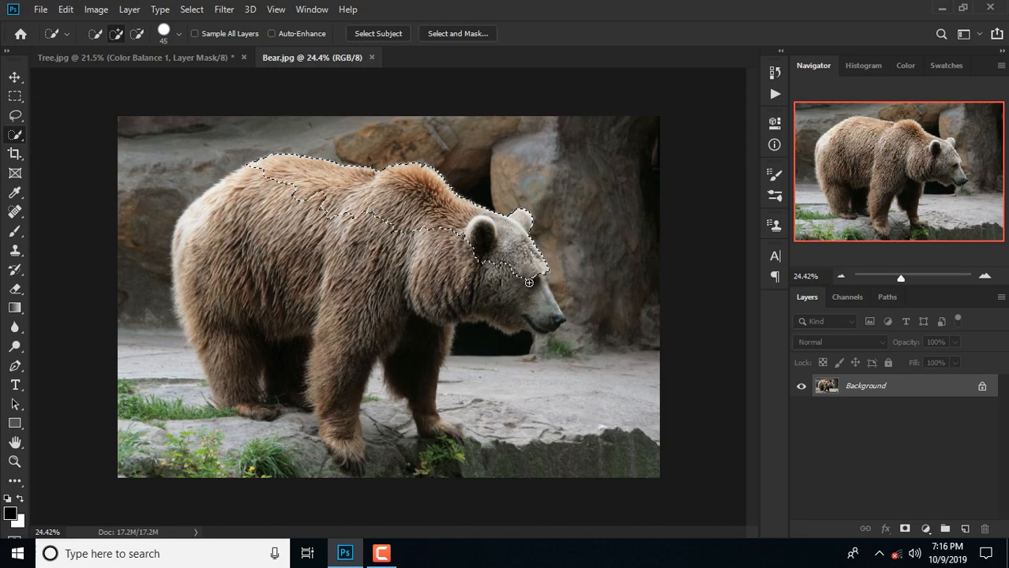
- Extend the quick selection over the bear's chest, front legs, hindquarters and belly
scroll(529, 283, up, 3)
key(alt)
mouse_move(450, 311)
mouse_down()
mouse_move(493, 379)
mouse_move(466, 371)
mouse_up()
scroll(331, 318, down, 3)
mouse_move(182, 207)
mouse_down()
mouse_move(158, 250)
mouse_move(158, 343)
mouse_move(334, 298)
mouse_move(427, 320)
mouse_move(436, 394)
mouse_move(462, 423)
mouse_move(502, 435)
mouse_move(473, 416)
mouse_move(500, 437)
mouse_move(284, 410)
mouse_move(300, 469)
mouse_up()
scroll(408, 380, up, 2)
scroll(408, 379, down, 2)
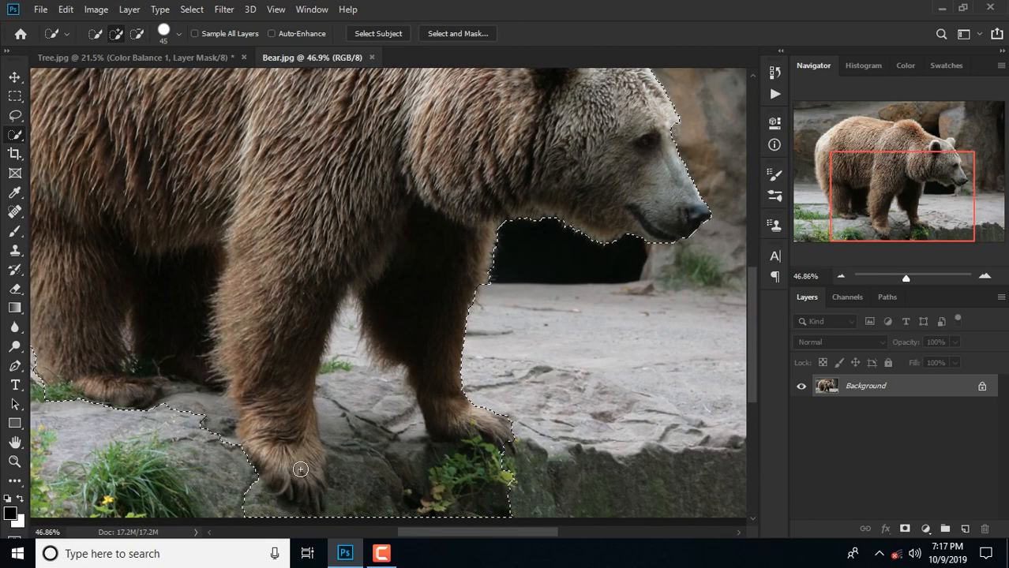
- Remove the rock and the ground between the front legs from the bear selection and tidy the paw edges
mouse_move(428, 474)
mouse_down()
mouse_move(390, 406)
mouse_move(459, 494)
mouse_move(492, 468)
mouse_up()
scroll(347, 498, down, 1)
drag(250, 468, 261, 476)
scroll(248, 450, left, 4)
scroll(240, 354, down, 5)
- Add the toes and claws of the bear's nearer front paw to the selection with the Lasso tool
click(15, 116)
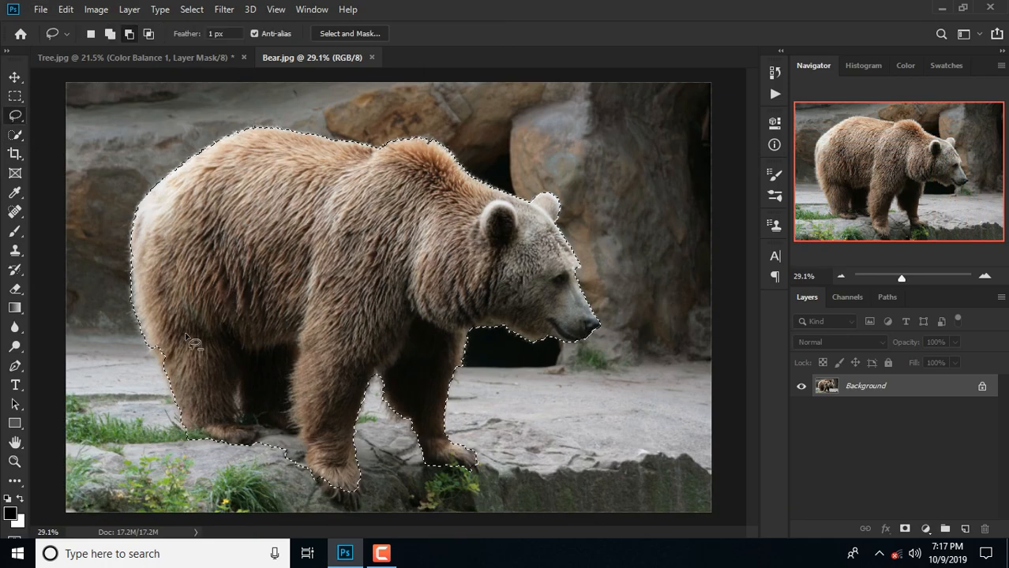
scroll(440, 472, up, 3)
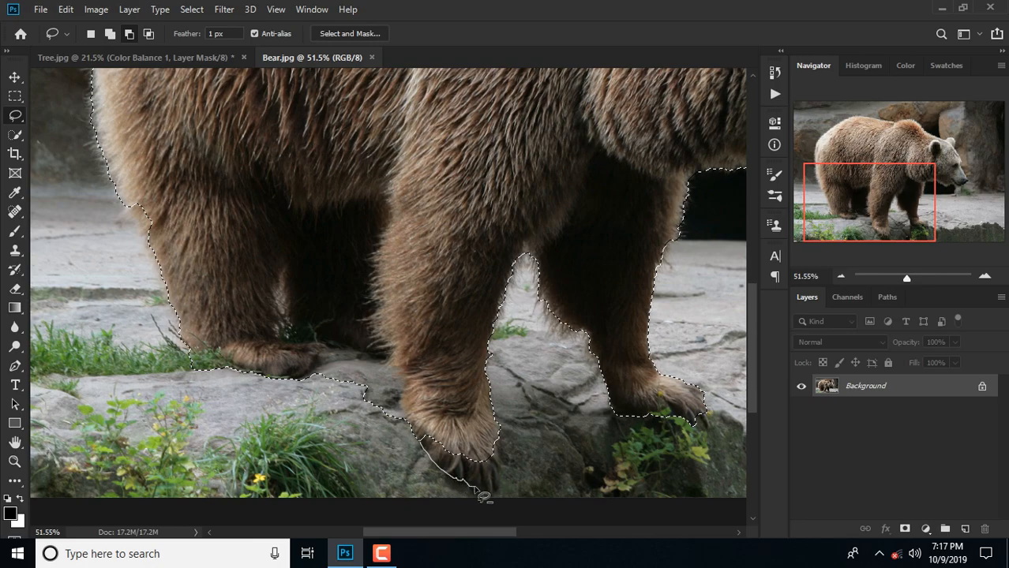
drag(498, 475, 500, 442)
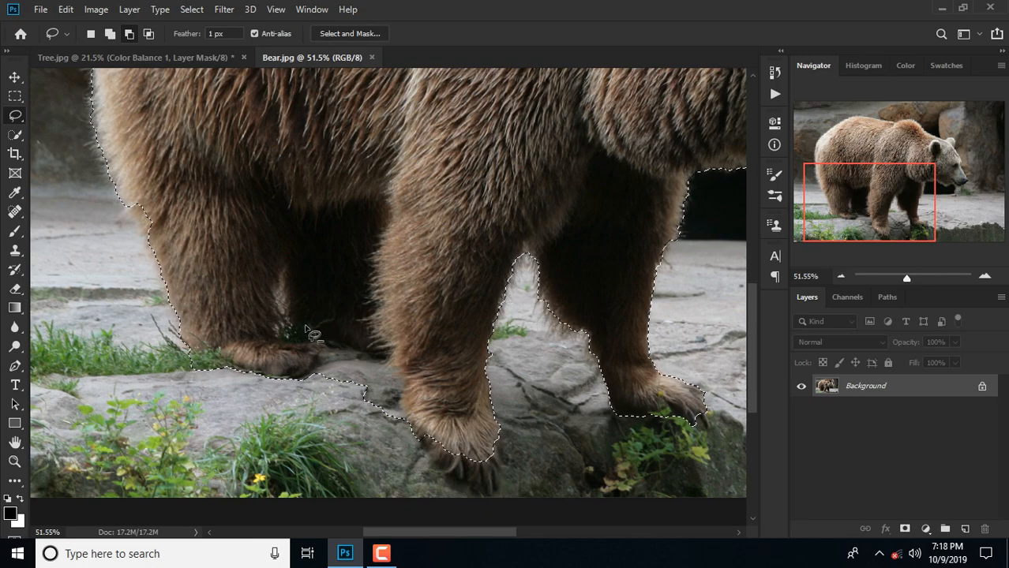
drag(421, 438, 442, 476)
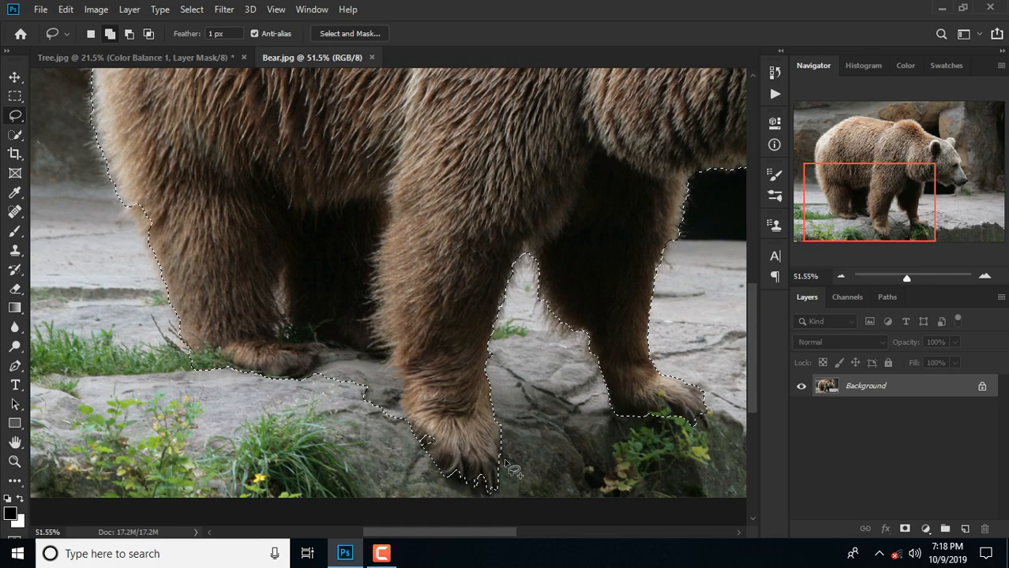
- Subtract the grass above the hind paw and the rock between the hind and front legs from the selection with the Lasso tool
scroll(502, 443, up, 1)
drag(189, 398, 229, 405)
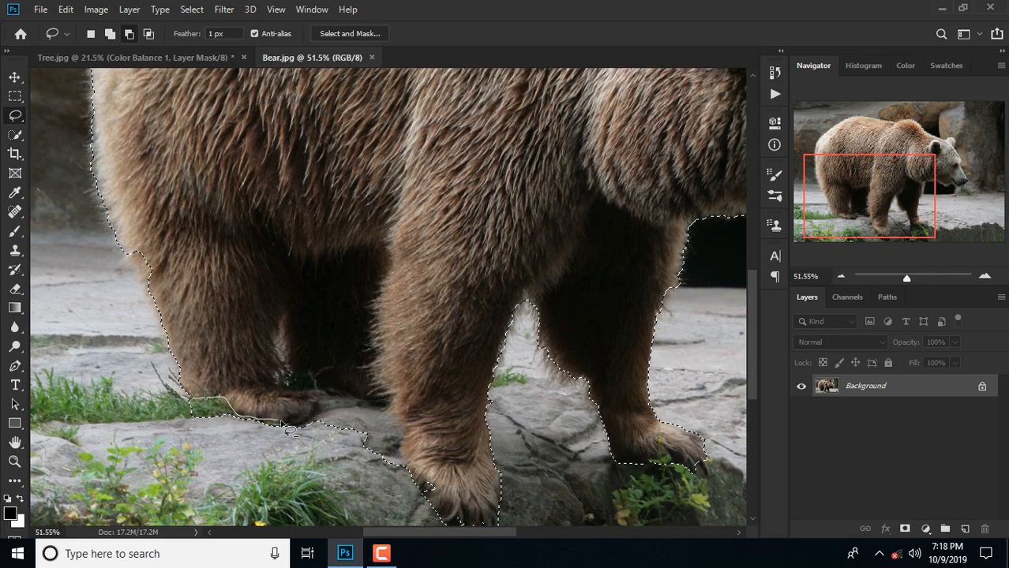
drag(398, 452, 406, 467)
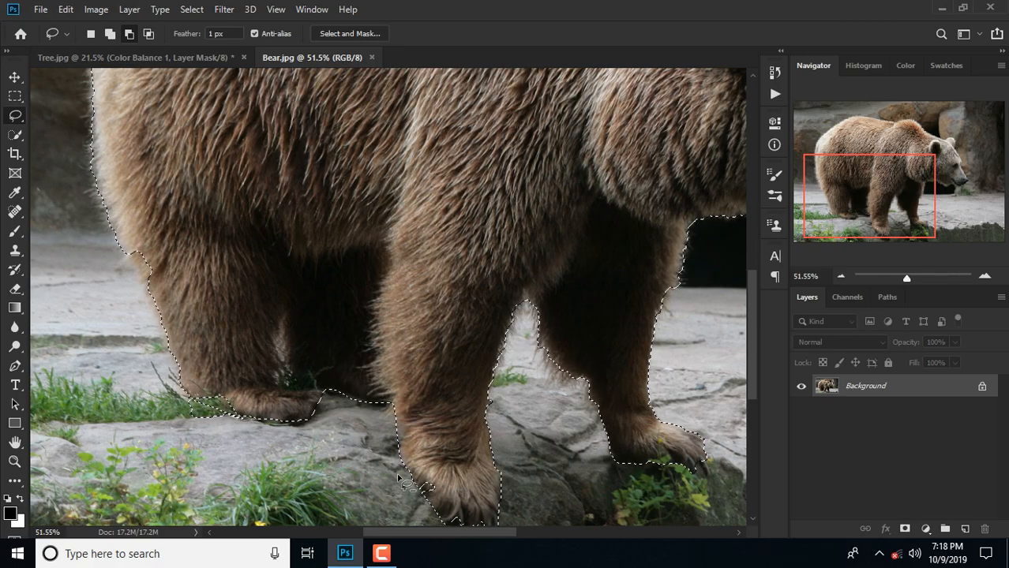
- Trim the leftover strip of ground beside the hind paw with the Quick Selection tool and check the bear's outline
scroll(407, 469, down, 7)
key(w)
scroll(146, 366, up, 7)
scroll(168, 385, down, 3)
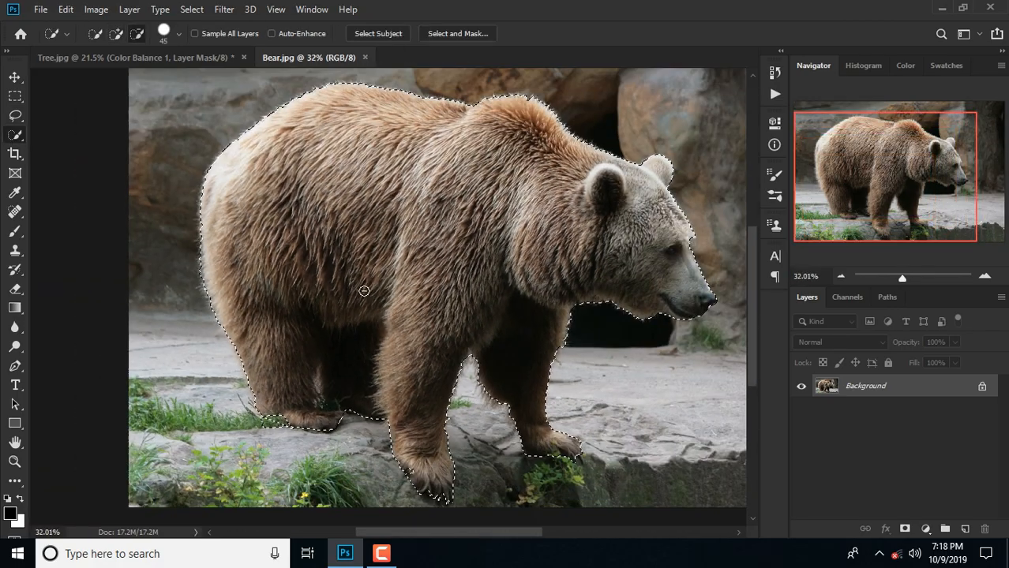
scroll(252, 434, up, 4)
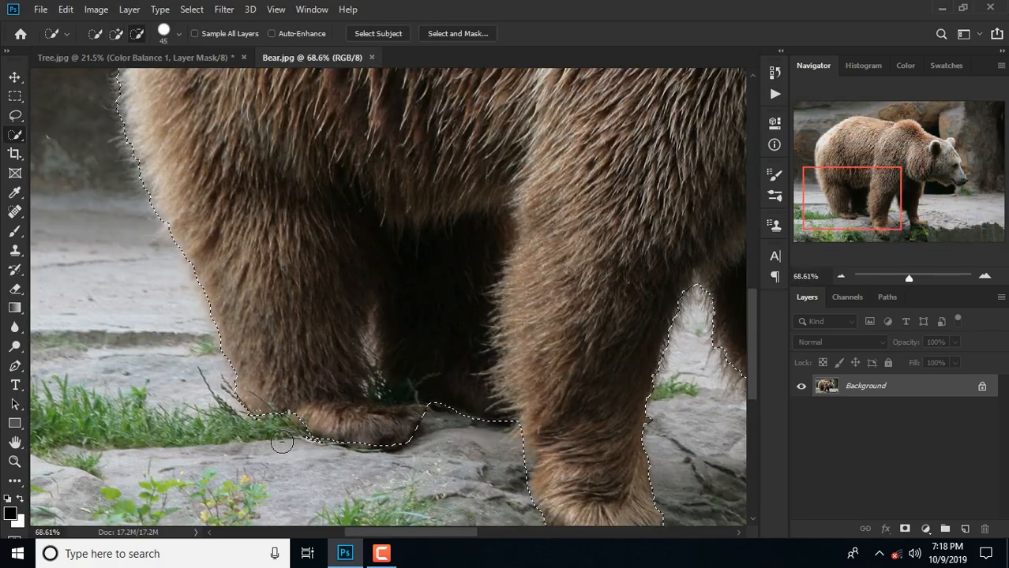
scroll(247, 431, down, 3)
scroll(521, 270, up, 5)
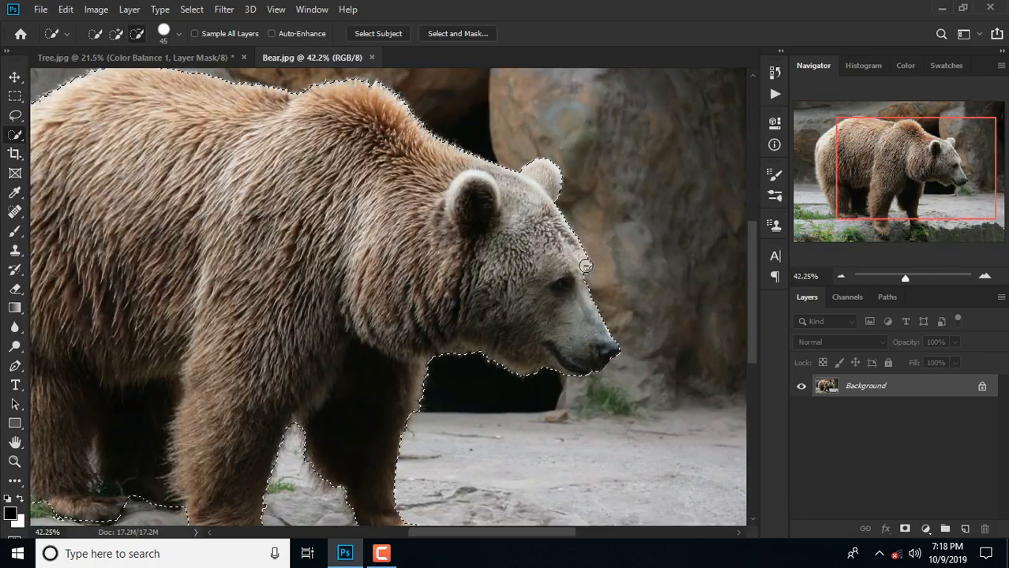
scroll(521, 270, down, 4)
- Mask the bear from its selection and move the cut-out into the Tree.jpg document
click(904, 529)
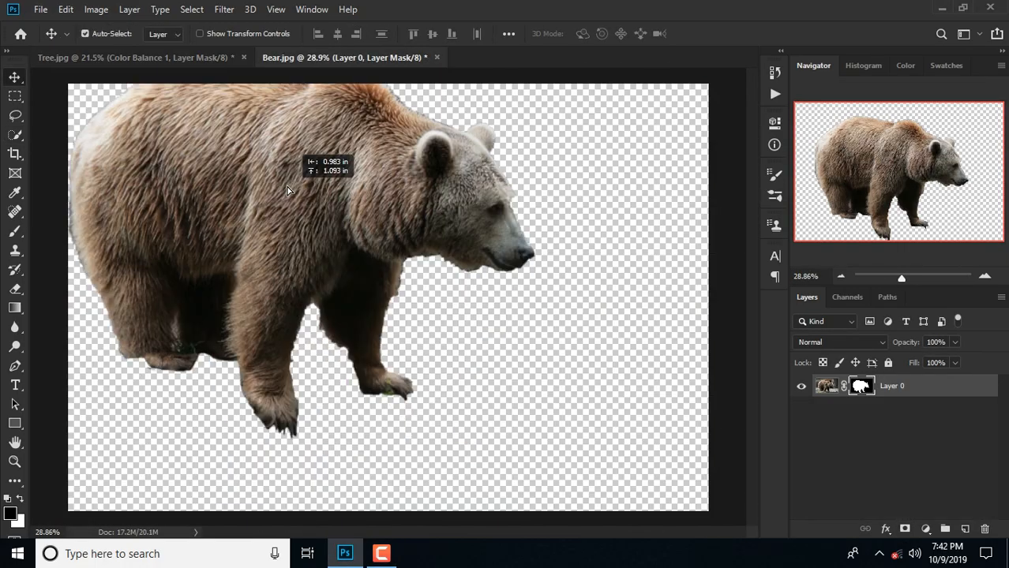
drag(304, 158, 397, 256)
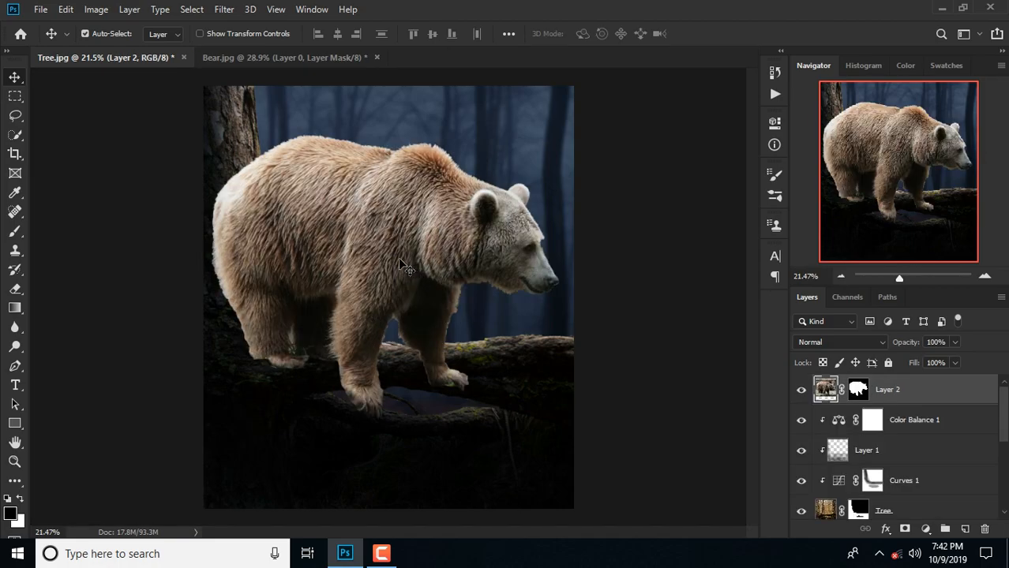
- Flip the bear horizontally with Free Transform and position it at X 1213.10 px, Y 1084.92 px
key(ctrl+t)
right_click(403, 257)
click(462, 355)
text(1213.10)
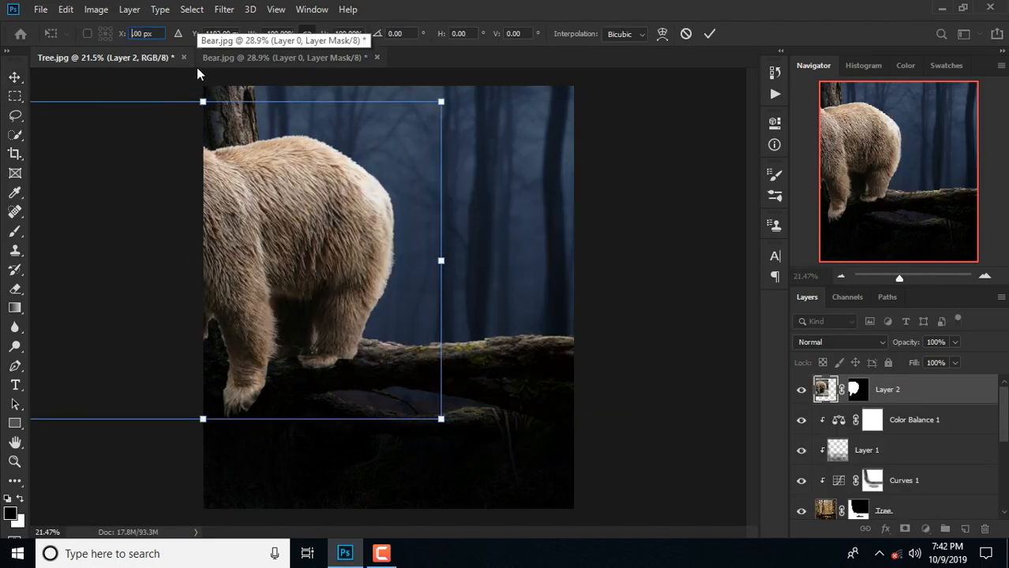
text(1084.)
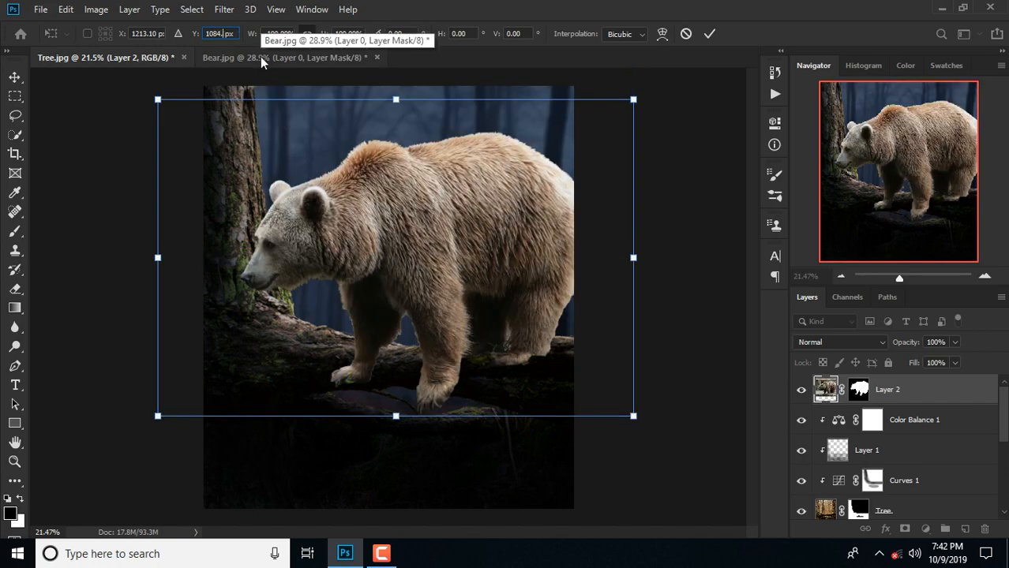
text(92)
- Scale the bear proportionally to 74% and apply the transform
double_click(280, 36)
text(74)
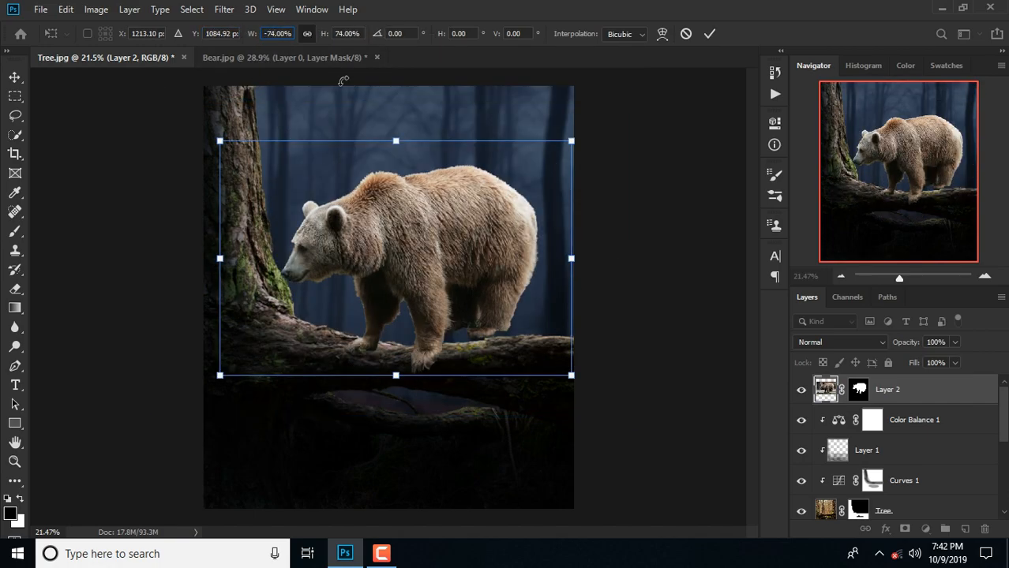
key(BackSpace)
key(BackSpace)
text(66)
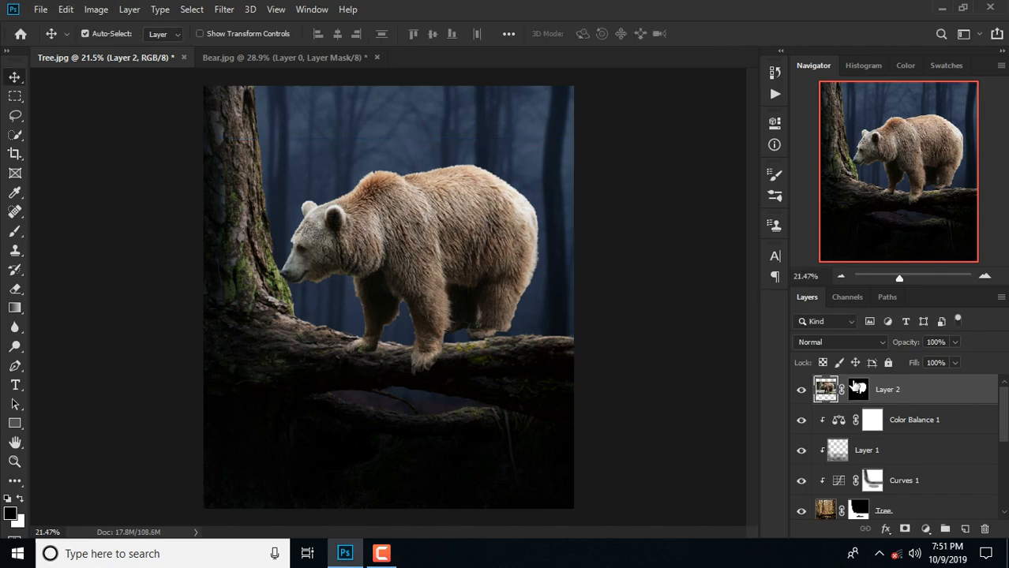
- Refine the bear's layer mask in Select and Mask with a 1 px radius, 1.0 px feather and -8% shift edge
right_click(858, 389)
click(894, 500)
scroll(595, 193, up, 3)
drag(805, 287, 810, 286)
scroll(810, 315, down, 1)
drag(805, 428, 813, 429)
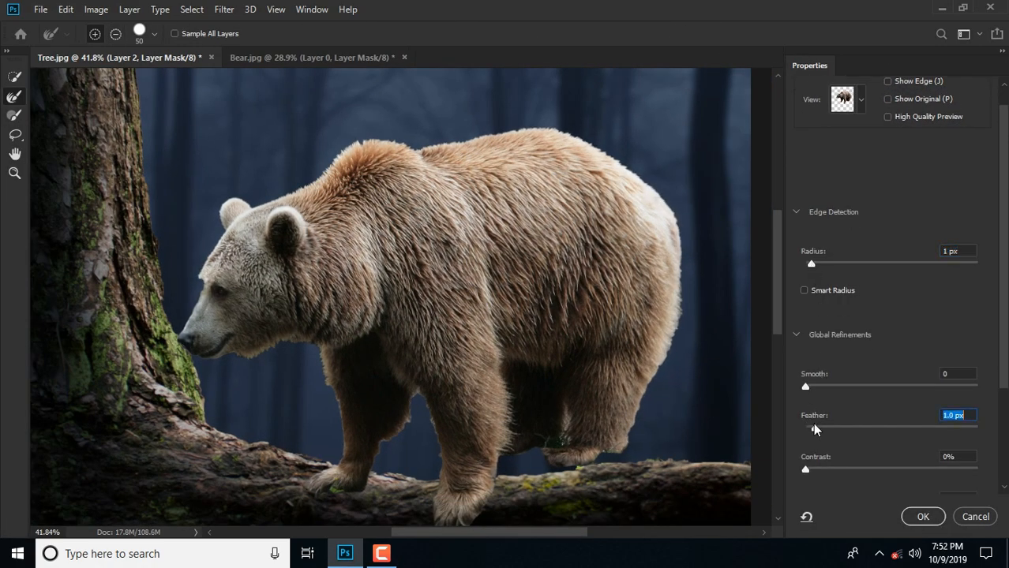
scroll(812, 422, down, 2)
drag(891, 451, 883, 451)
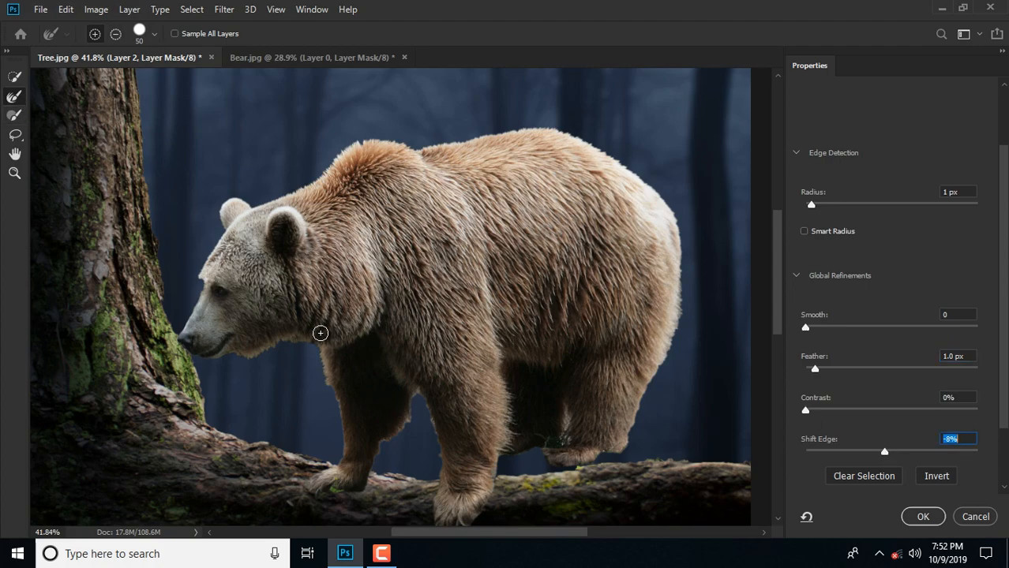
- Set the mask refinement to smooth 7, feather 1.5 px and shift edge -40%, and apply it
scroll(775, 298, down, 2)
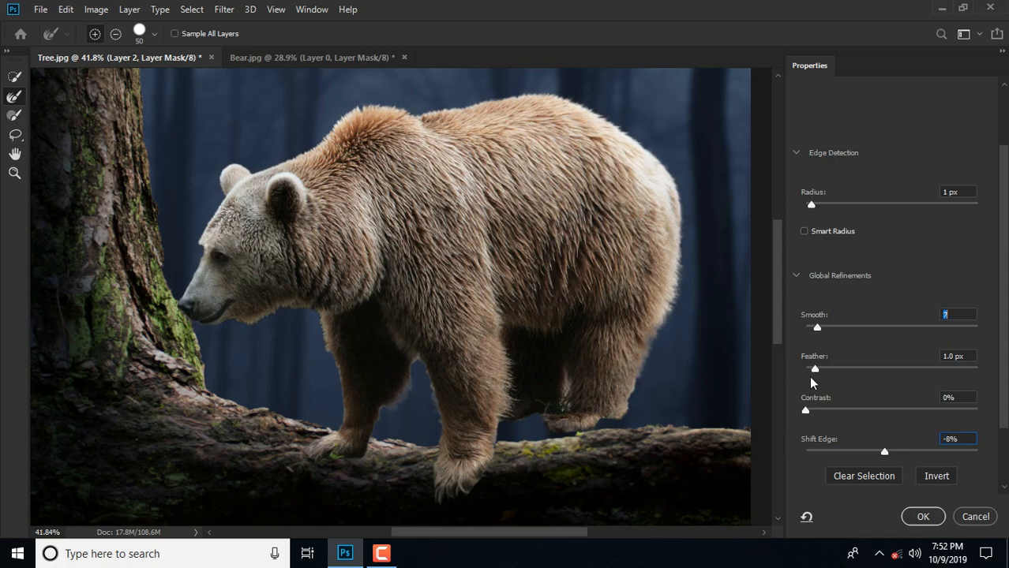
scroll(858, 432, down, 1)
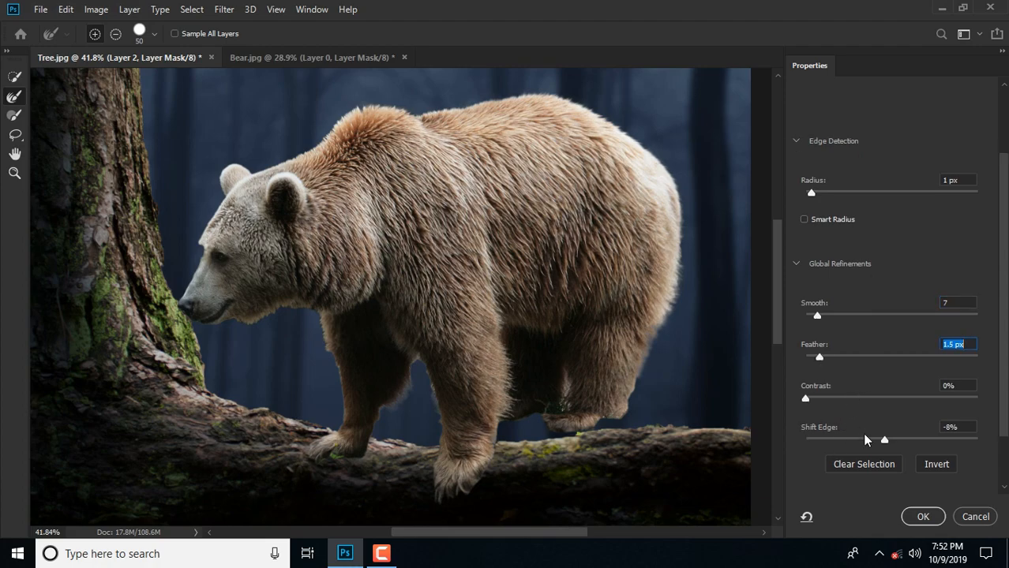
drag(883, 444, 863, 444)
scroll(865, 410, up, 3)
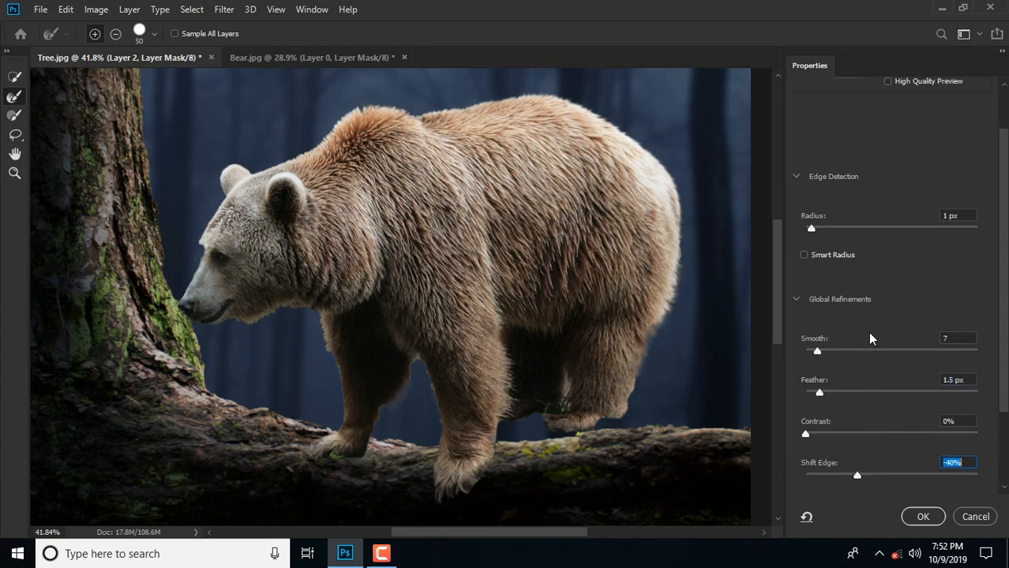
click(814, 229)
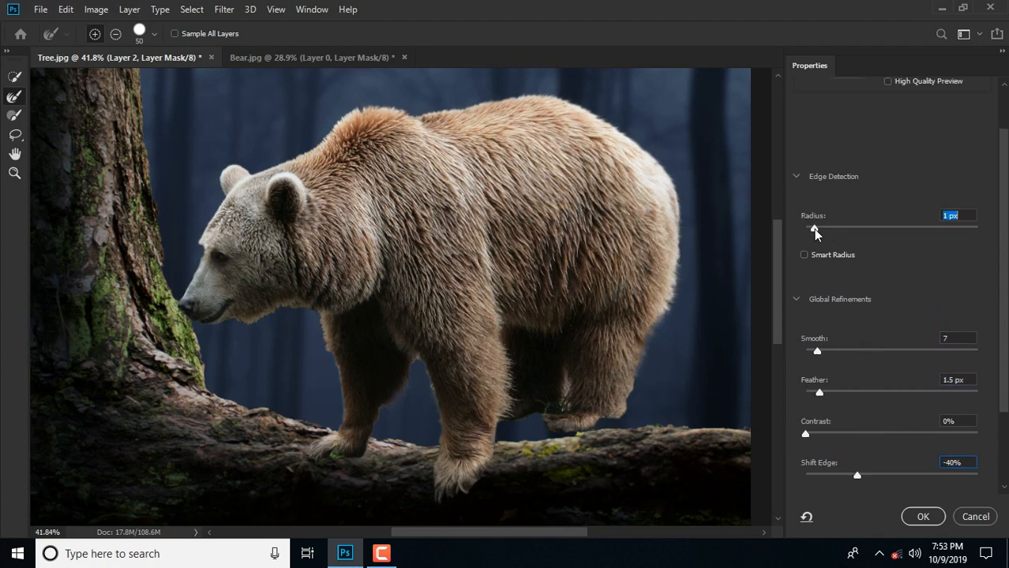
click(922, 516)
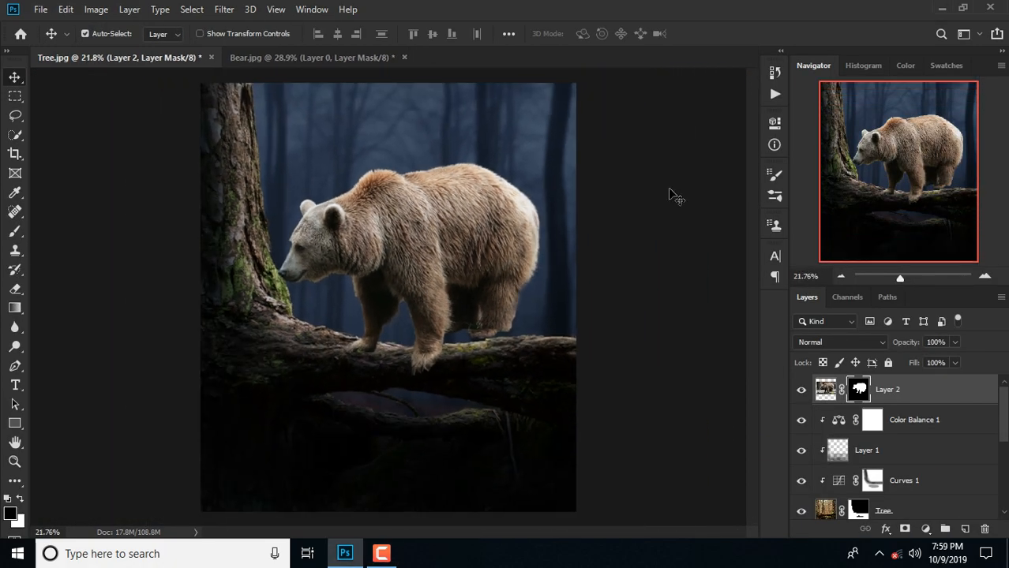
- Reposition the bear over the log with Free Transform at X 1599.06 px, Y 1310 px
key(ctrl+t)
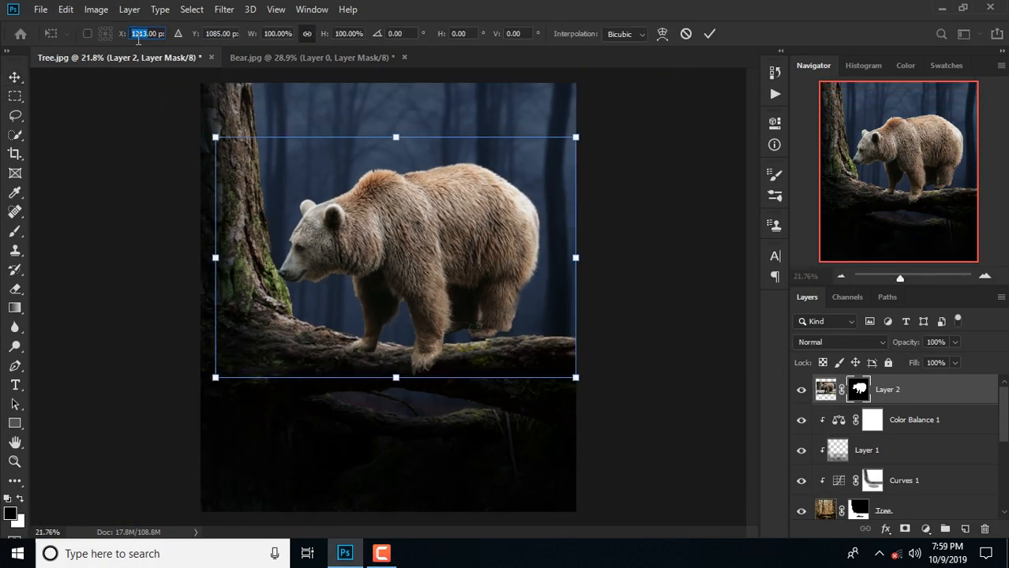
text(1599)
click(224, 33)
text(1310)
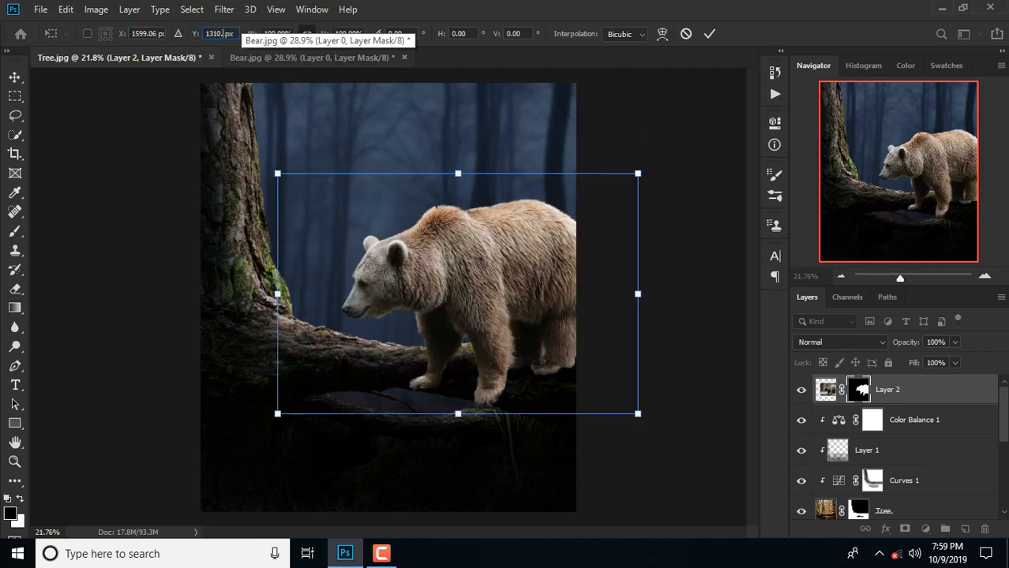
key(Return)
- Scale the bear proportionally to 60.13% and apply the transform
text(60)
key(Right)
key(Delete)
key(Delete)
text(13)
click(709, 34)
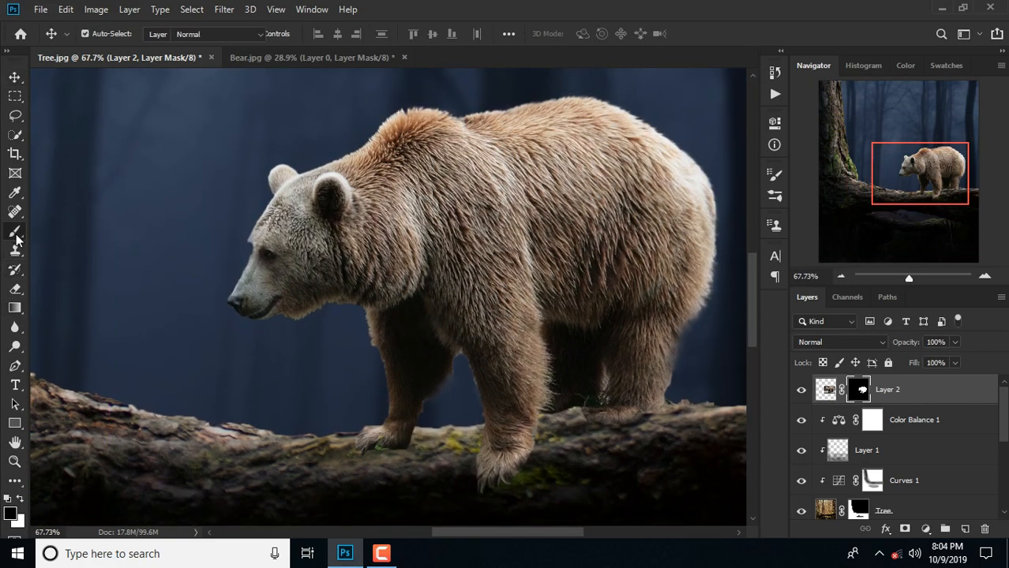
- Clean up the edges around the bear's front legs by painting black on its layer mask with the Brush at 100% opacity
click(16, 233)
scroll(450, 345, up, 3)
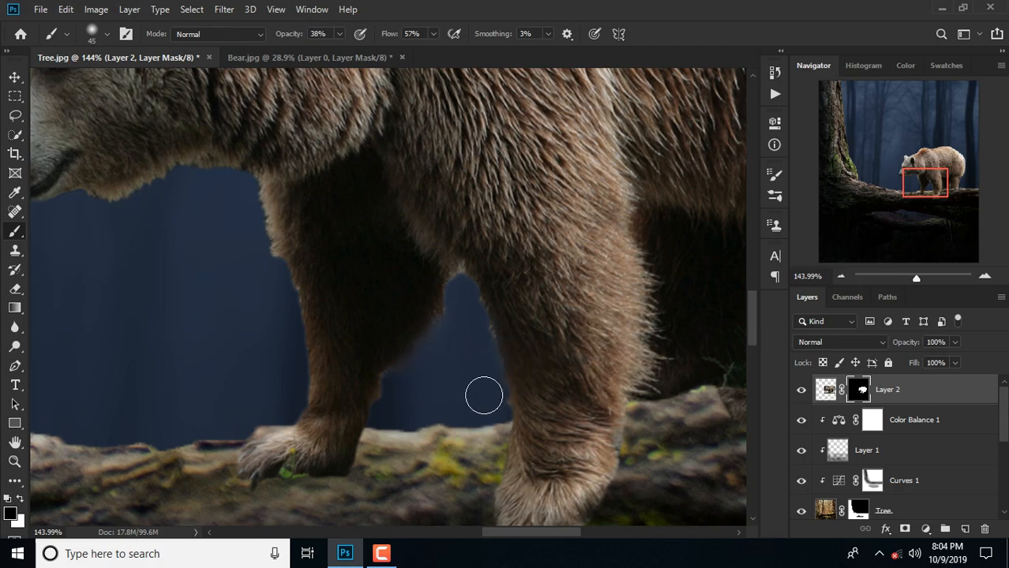
key(0)
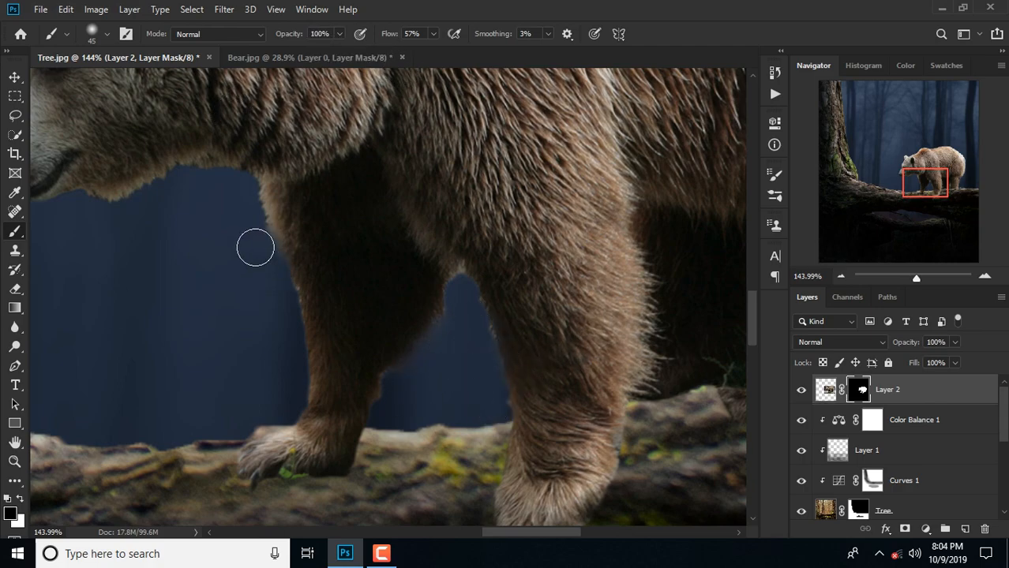
scroll(469, 466, right, 5)
scroll(353, 372, down, 1)
scroll(303, 275, down, 2)
scroll(563, 356, down, 4)
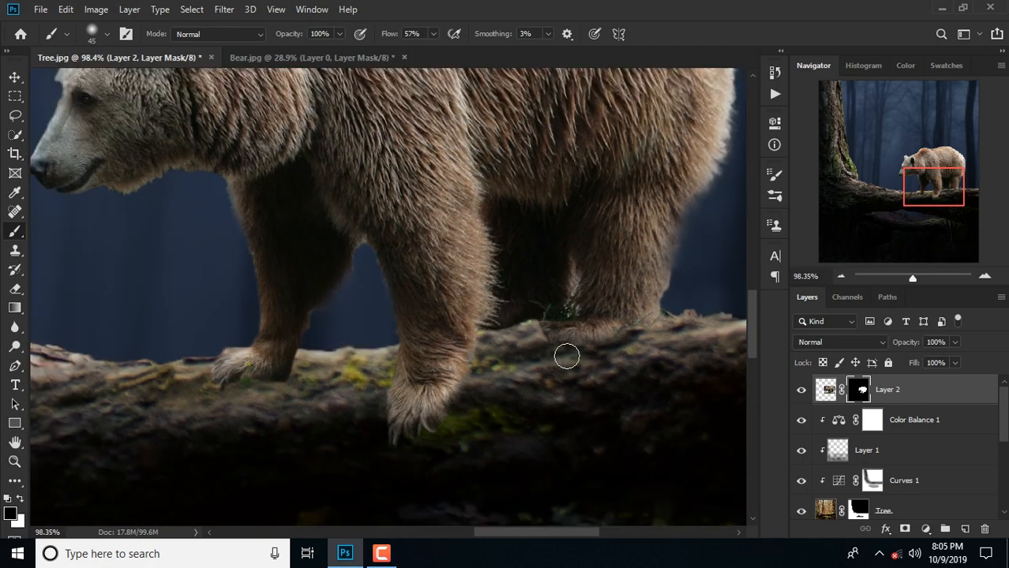
- Paint out the leftover ground and grass around the hind paws on the bear's mask, reducing the brush size for fine edges
scroll(666, 417, up, 6)
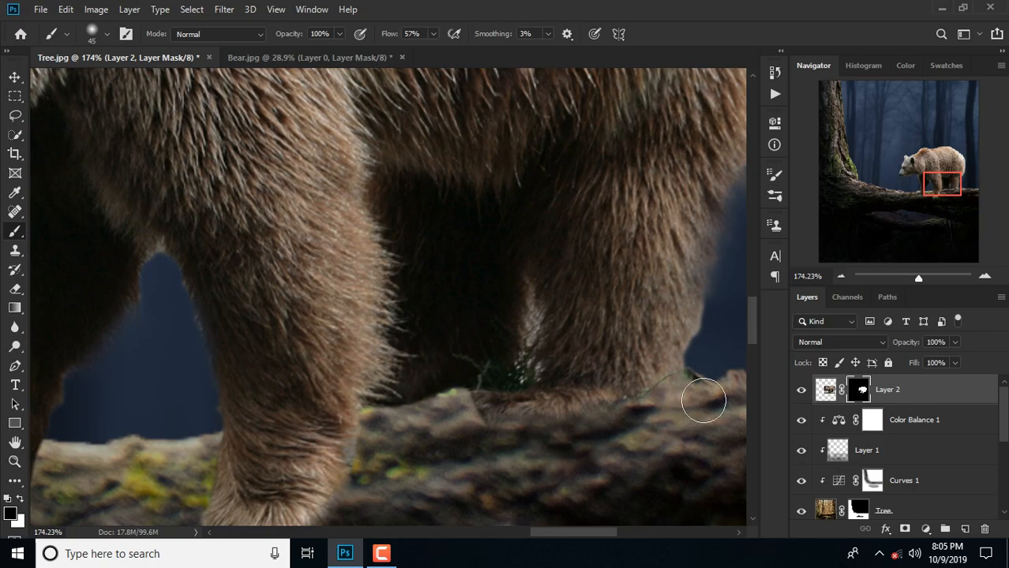
scroll(657, 273, down, 3)
scroll(641, 398, down, 3)
scroll(360, 360, up, 13)
key(bracketleft)
key(bracketleft)
key(bracketleft)
key(bracketleft)
key(bracketleft)
key(bracketleft)
scroll(353, 353, down, 10)
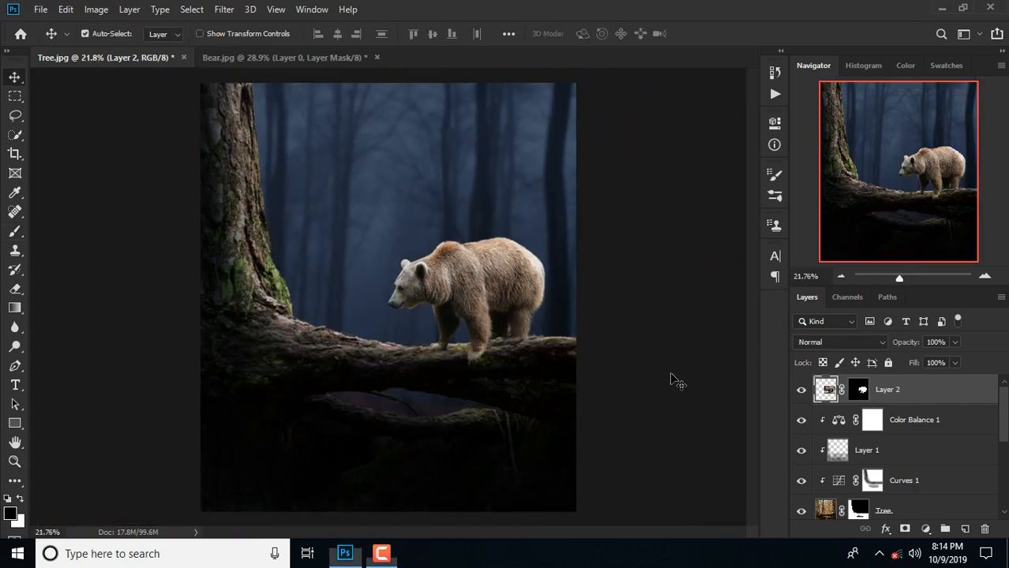
- Rename the bear's layer to Bear
double_click(888, 390)
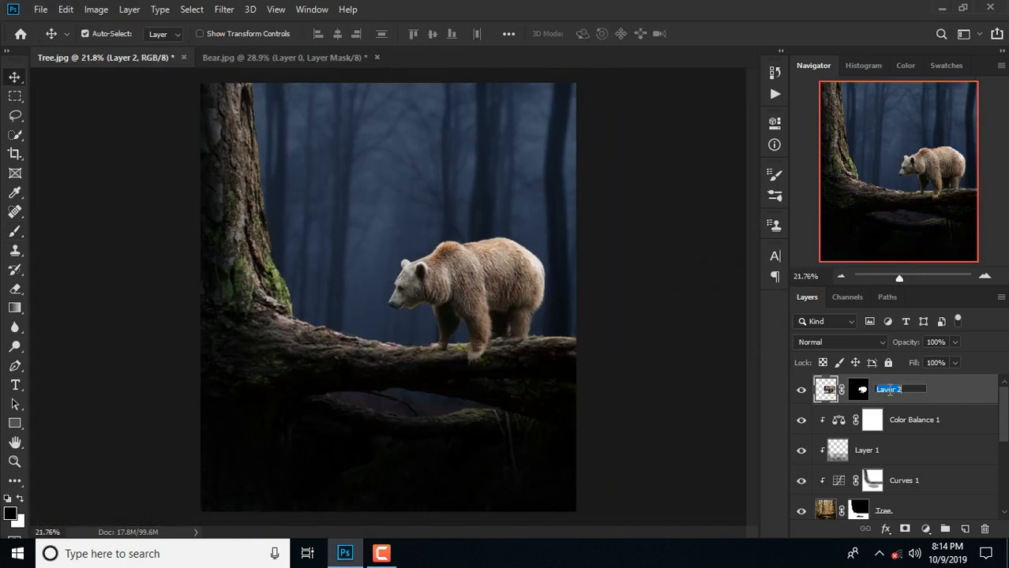
text(Bear)
key(Return)
- Add a Curves adjustment clipped to the Bear layer and lower the white point's output to 155 to darken it
click(925, 529)
click(908, 340)
click(646, 368)
scroll(751, 258, down, 2)
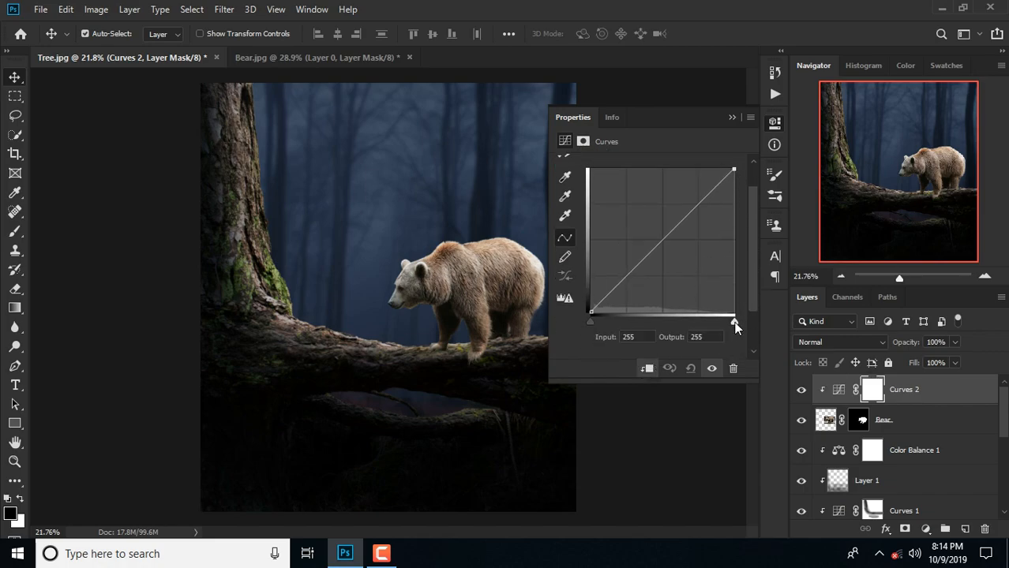
text(155)
click(731, 117)
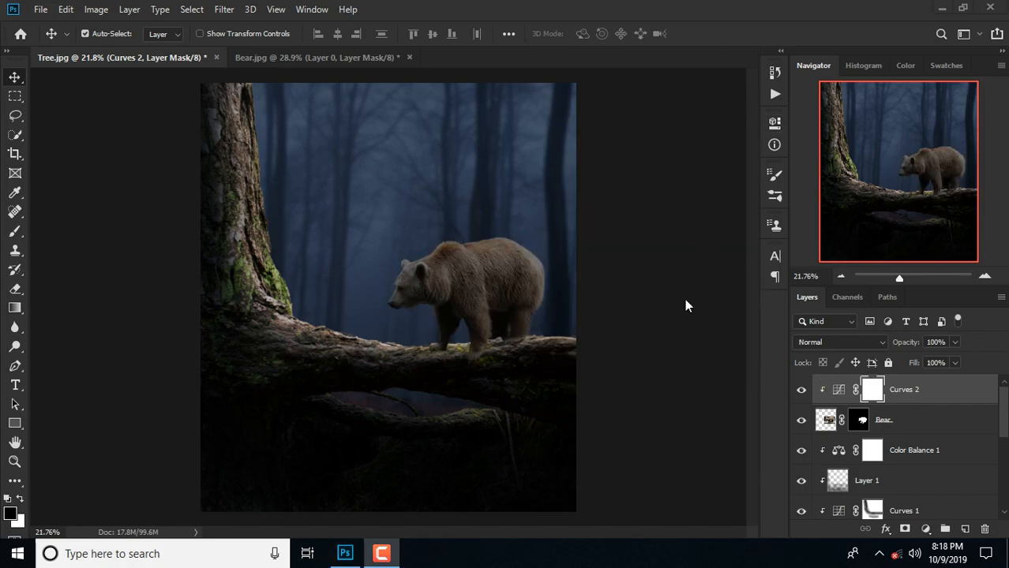
- Restore light on the bear's back, shoulder and head by painting black on the Curves mask with a soft brush at 29% opacity
click(14, 229)
scroll(458, 228, up, 5)
mouse_move(452, 219)
mouse_down()
mouse_move(334, 272)
mouse_move(297, 299)
mouse_move(252, 367)
mouse_move(253, 394)
mouse_move(364, 269)
mouse_move(511, 232)
mouse_move(570, 226)
mouse_move(407, 265)
mouse_move(558, 238)
mouse_move(643, 300)
mouse_move(374, 365)
mouse_move(291, 336)
mouse_move(259, 372)
mouse_move(279, 315)
mouse_move(262, 408)
mouse_move(418, 264)
mouse_move(365, 245)
mouse_move(591, 225)
mouse_move(354, 261)
mouse_move(443, 294)
mouse_move(513, 340)
mouse_move(505, 359)
mouse_move(391, 347)
mouse_move(389, 319)
mouse_move(629, 284)
mouse_up()
key(bracketright)
key(bracketright)
key(bracketright)
key(bracketright)
key(bracketright)
key(bracketleft)
key(bracketleft)
key(bracketleft)
key(bracketleft)
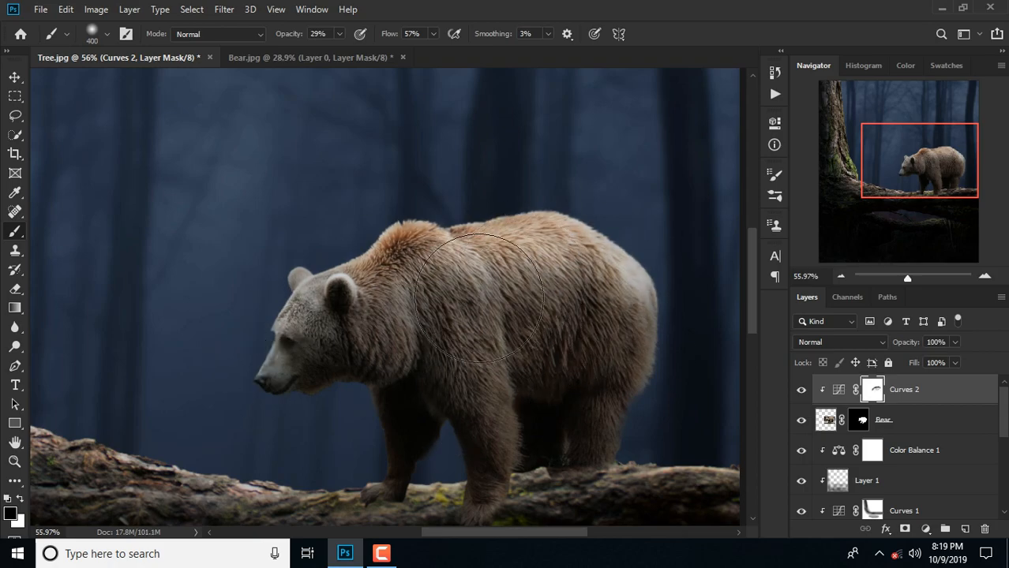
key(bracketleft)
key(bracketleft)
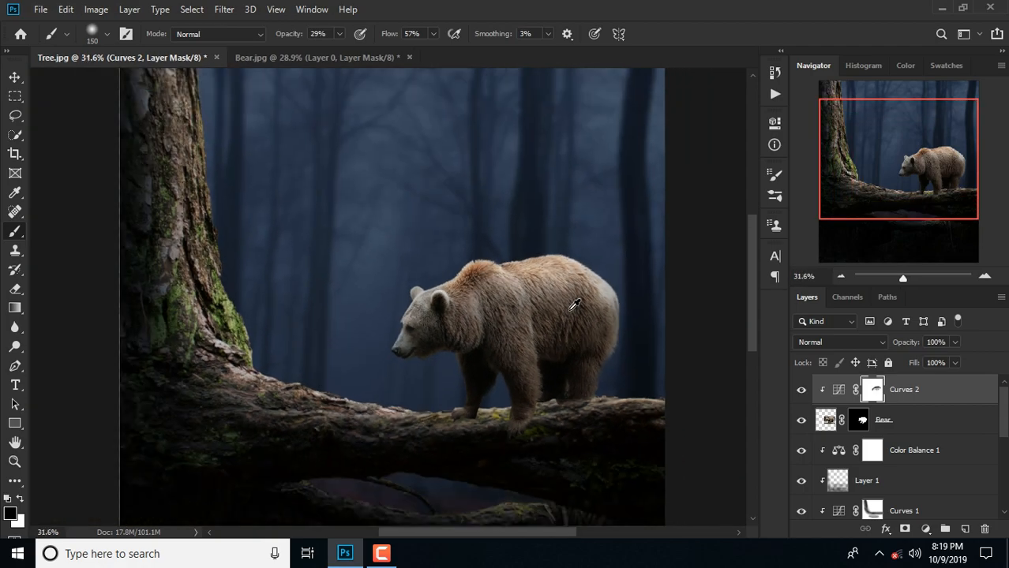
- Add a Color Balance adjustment clipped to the Bear layer and shift its midtones to -9 towards cyan and slightly towards blue
key(ctrl+0)
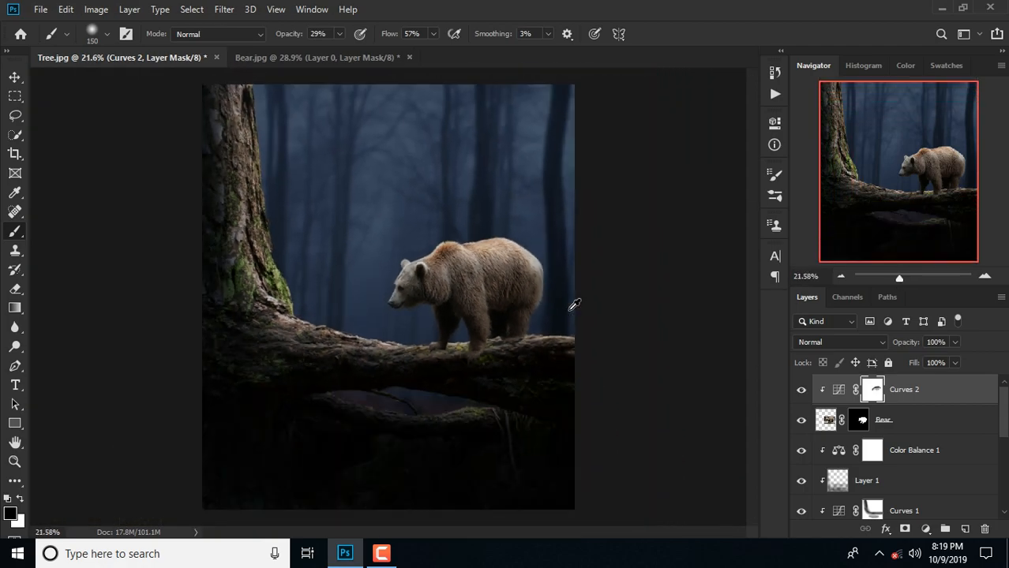
key(v)
click(924, 529)
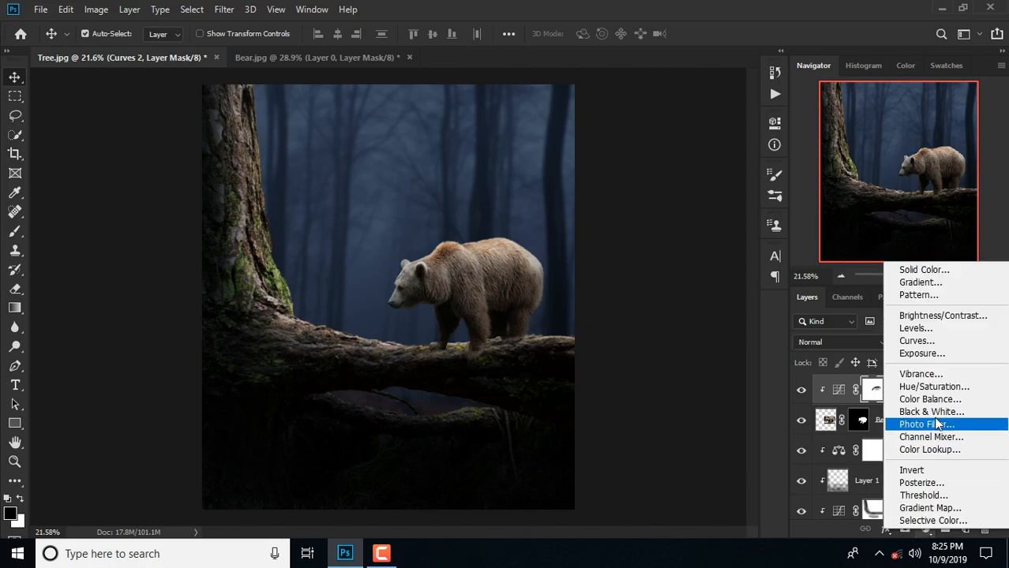
click(930, 331)
drag(630, 200, 622, 199)
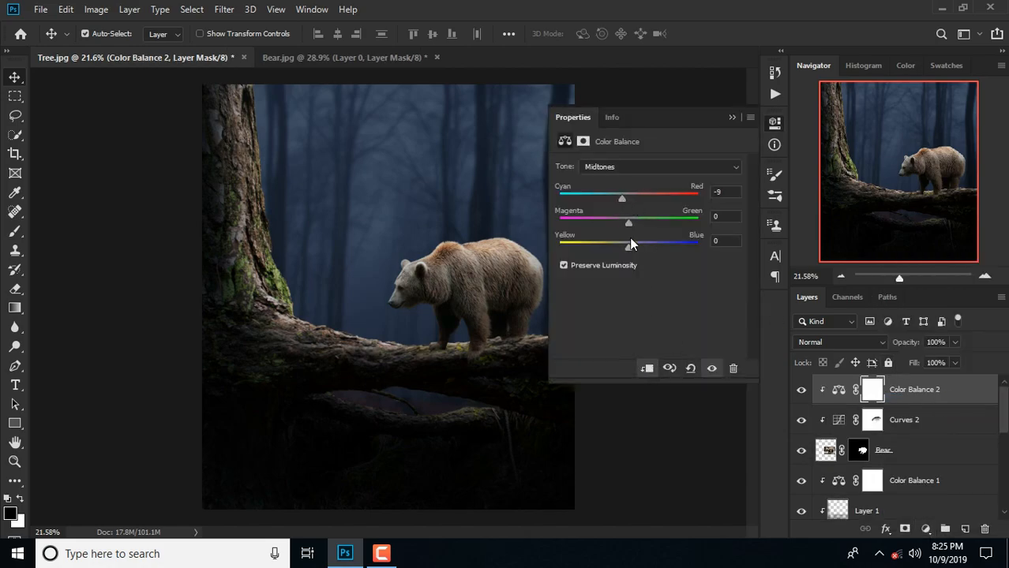
drag(630, 249, 637, 250)
click(731, 120)
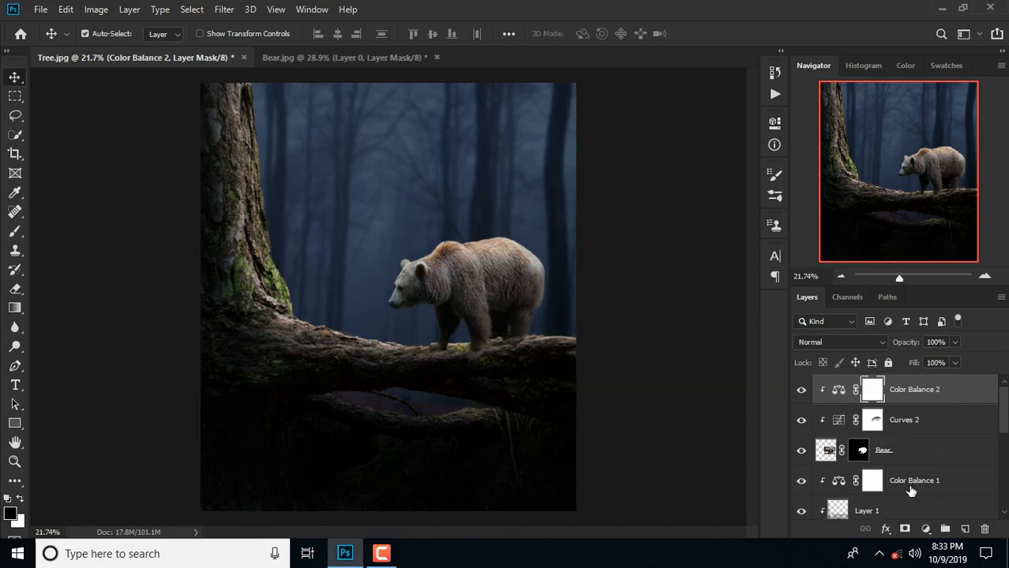
- Add a new layer directly beneath the Bear layer and clip it to the tree layers below
click(909, 484)
click(965, 529)
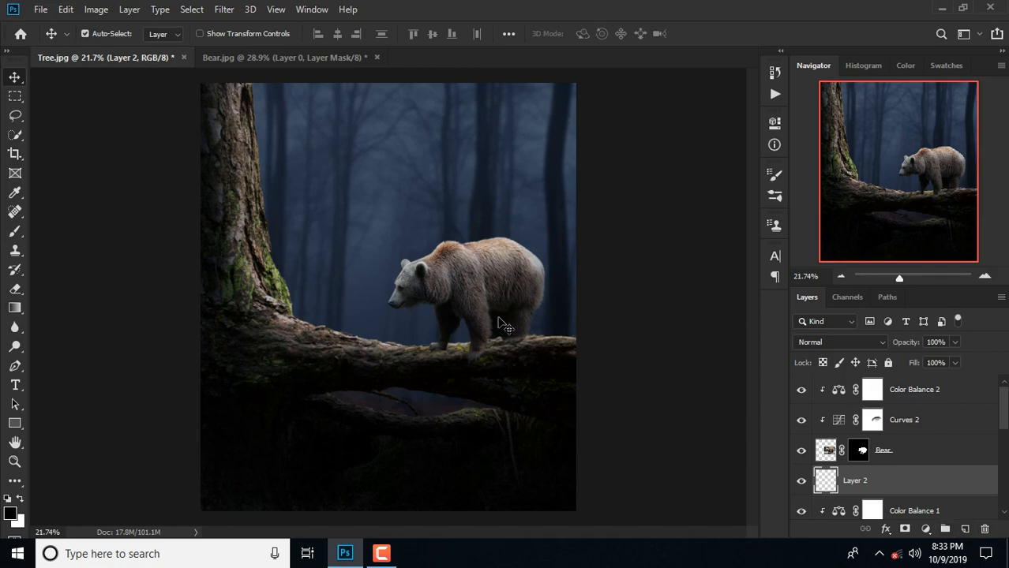
scroll(503, 341, up, 5)
right_click(843, 480)
click(748, 282)
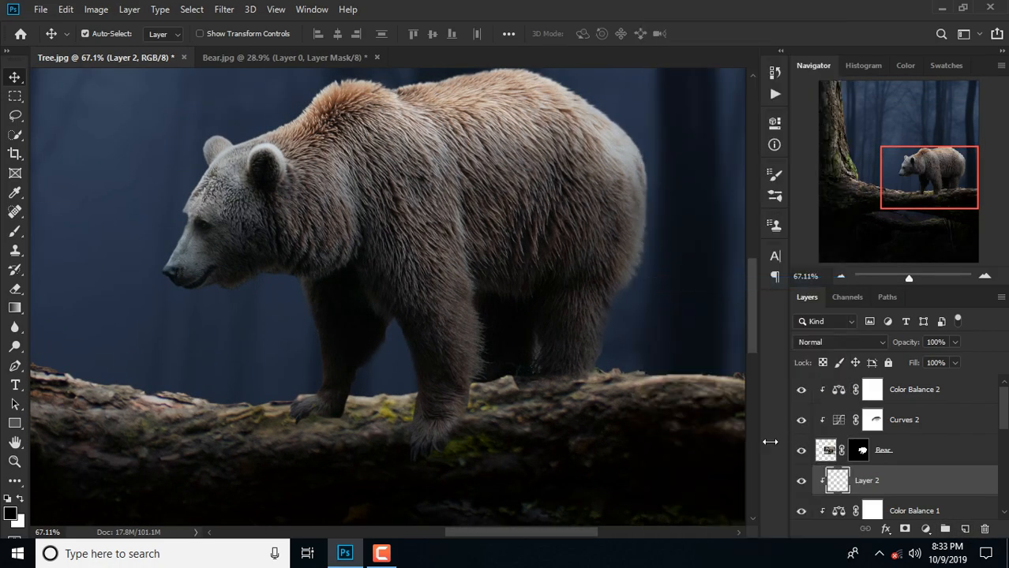
- Paint contact shadows on the log beneath the bear's paws with a soft black brush at 66% opacity and set the layer to Multiply
click(15, 232)
scroll(541, 388, up, 2)
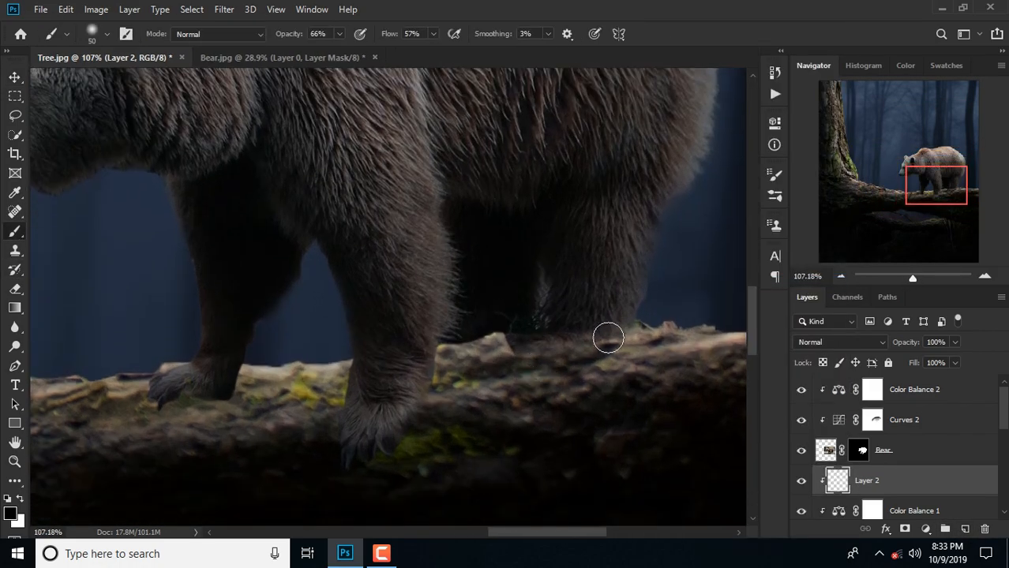
mouse_move(518, 350)
mouse_down()
mouse_move(480, 344)
mouse_move(553, 362)
mouse_move(527, 367)
mouse_move(632, 340)
mouse_move(574, 389)
mouse_move(465, 383)
mouse_move(399, 458)
mouse_up()
click(818, 342)
click(818, 230)
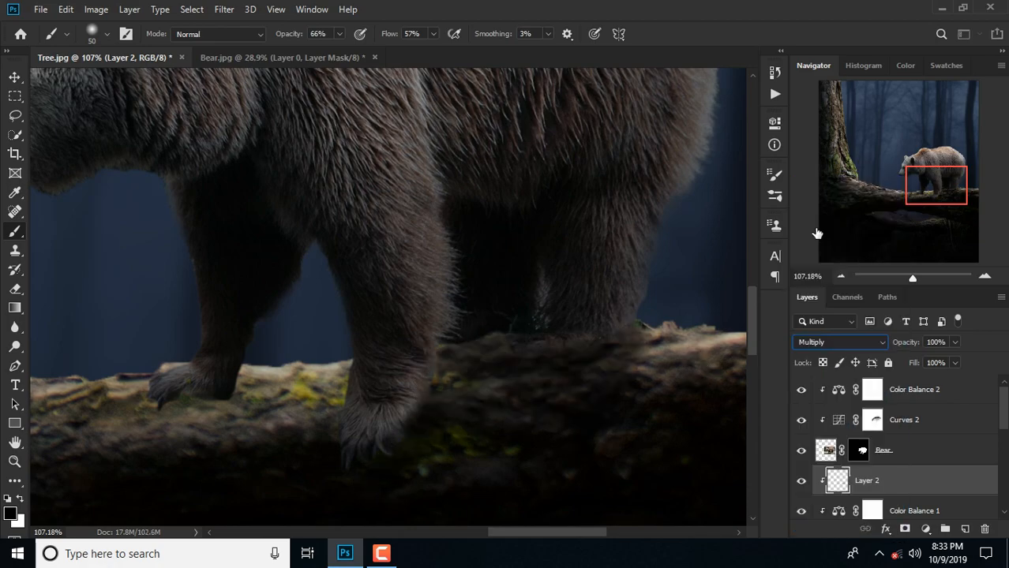
- Deepen the shadows around the hind and front paws, and set the shadow layer's opacity to 83%
drag(505, 341, 432, 409)
mouse_move(360, 461)
mouse_down()
mouse_move(337, 392)
mouse_move(162, 405)
mouse_up()
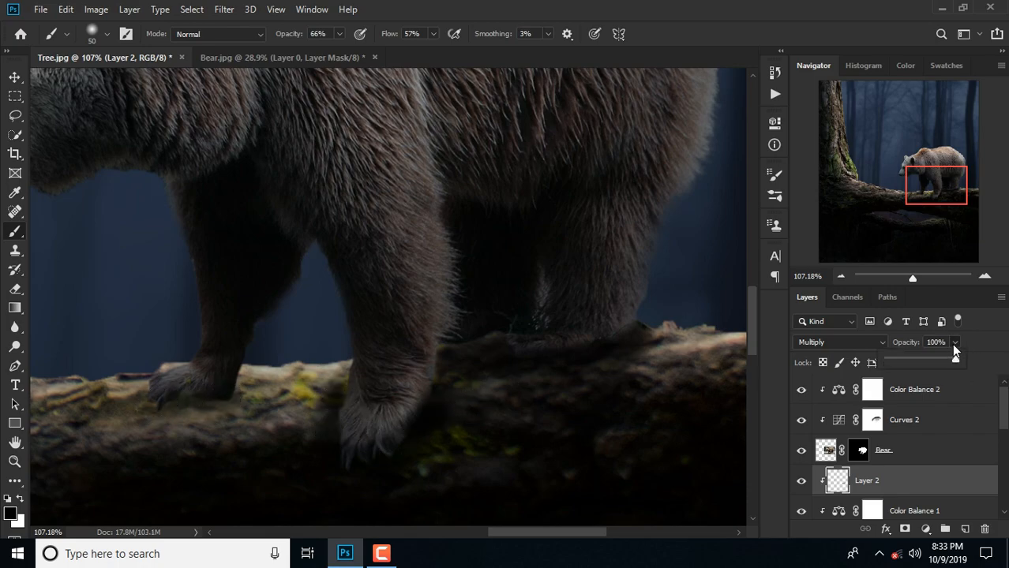
drag(941, 359, 944, 359)
key(v)
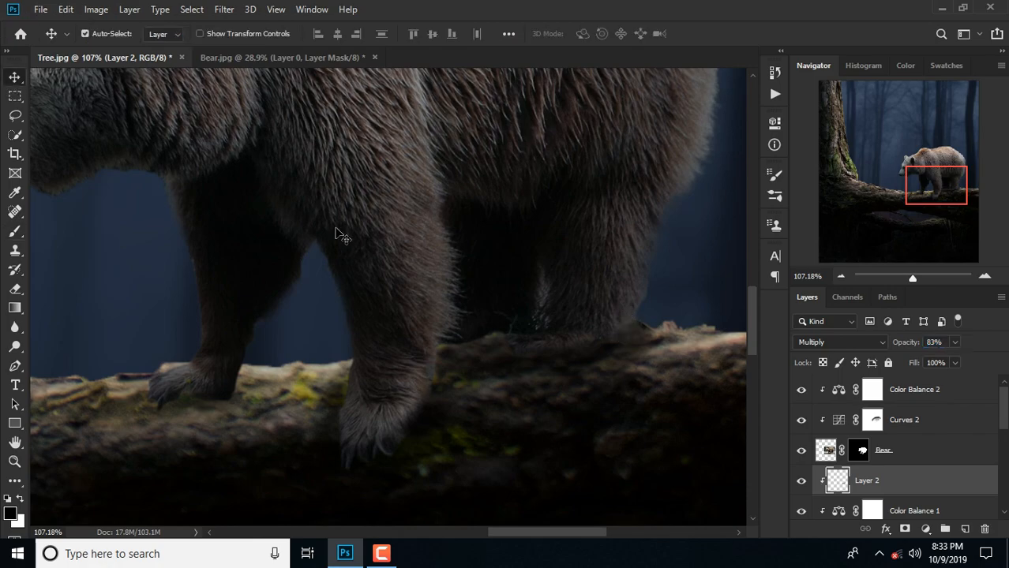
scroll(408, 249, down, 8)
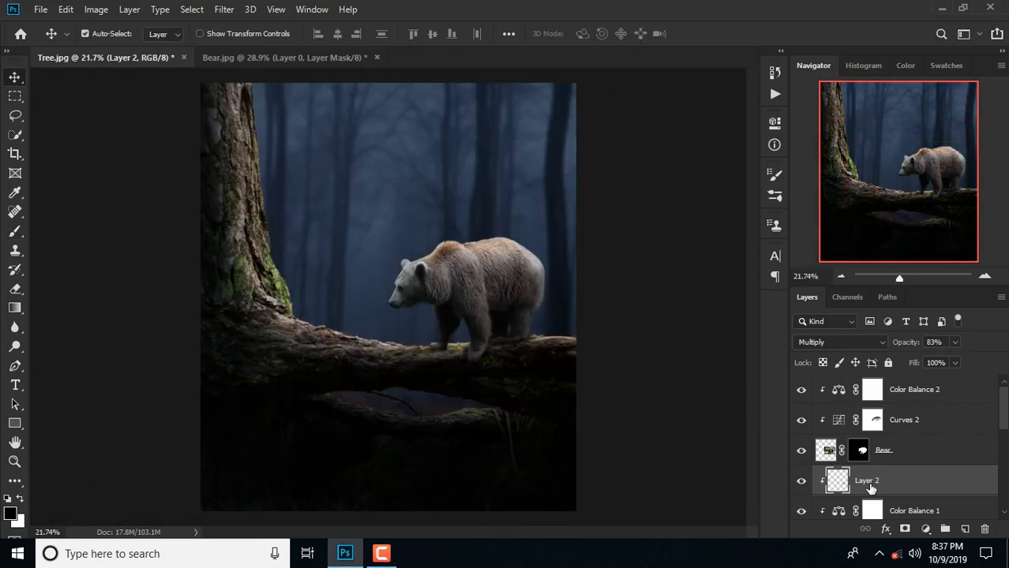
- Add another layer beneath the Bear layer and paint a broader soft black shadow along the log around the paws
click(965, 529)
scroll(505, 332, up, 5)
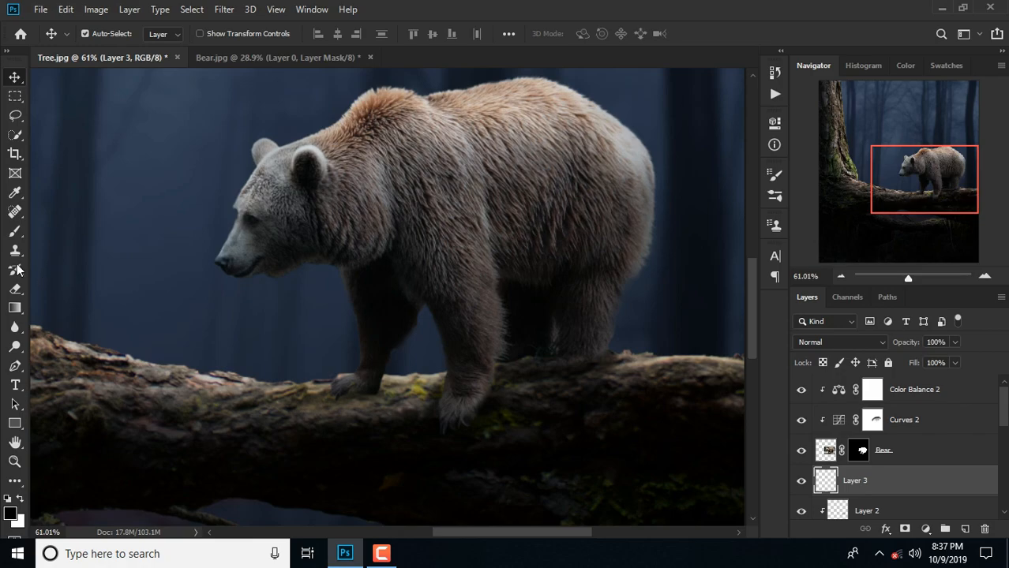
key(b)
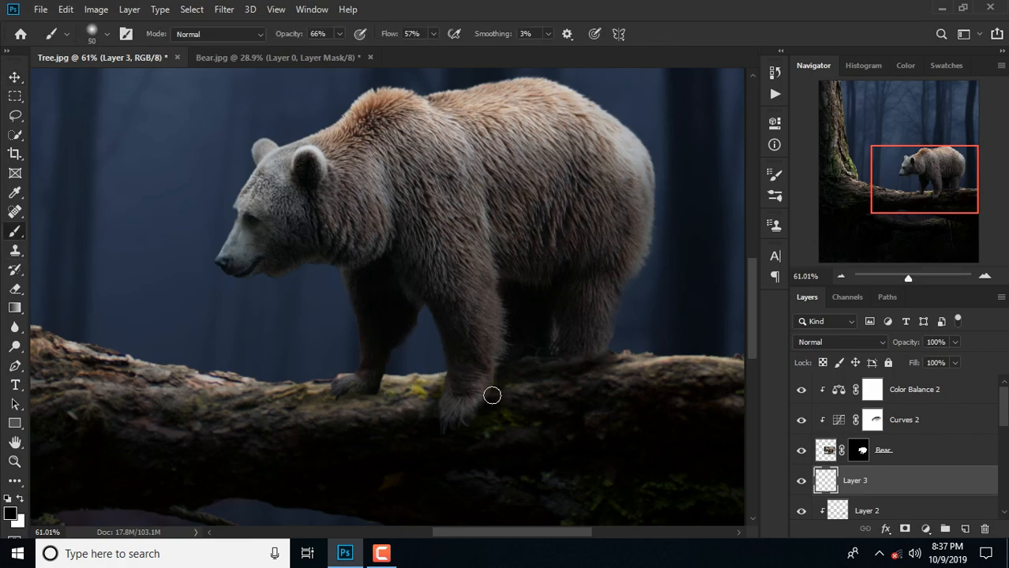
drag(441, 379, 296, 390)
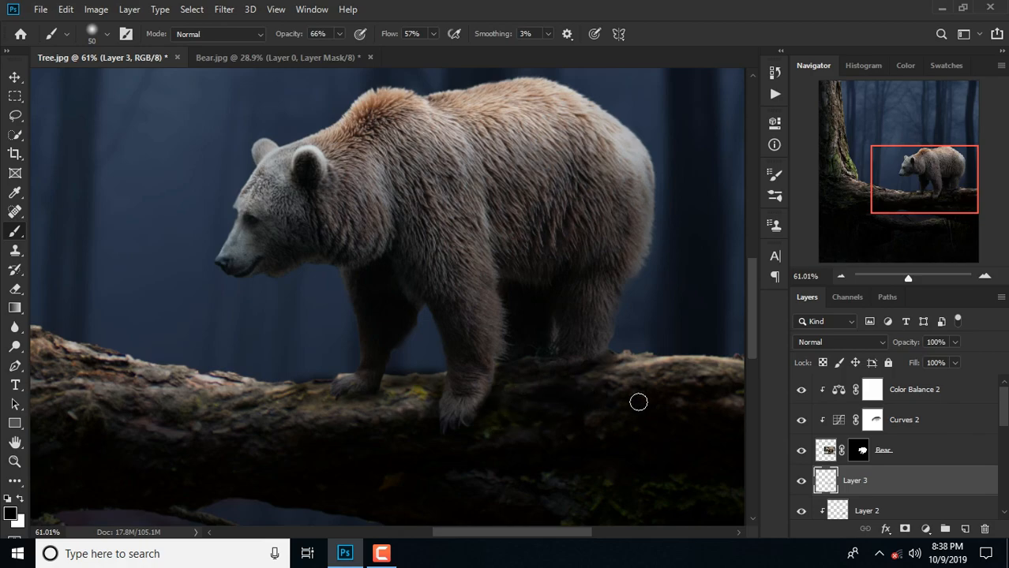
drag(600, 395, 691, 390)
- Set the second shadow layer to Multiply at 66% opacity
click(838, 341)
click(817, 233)
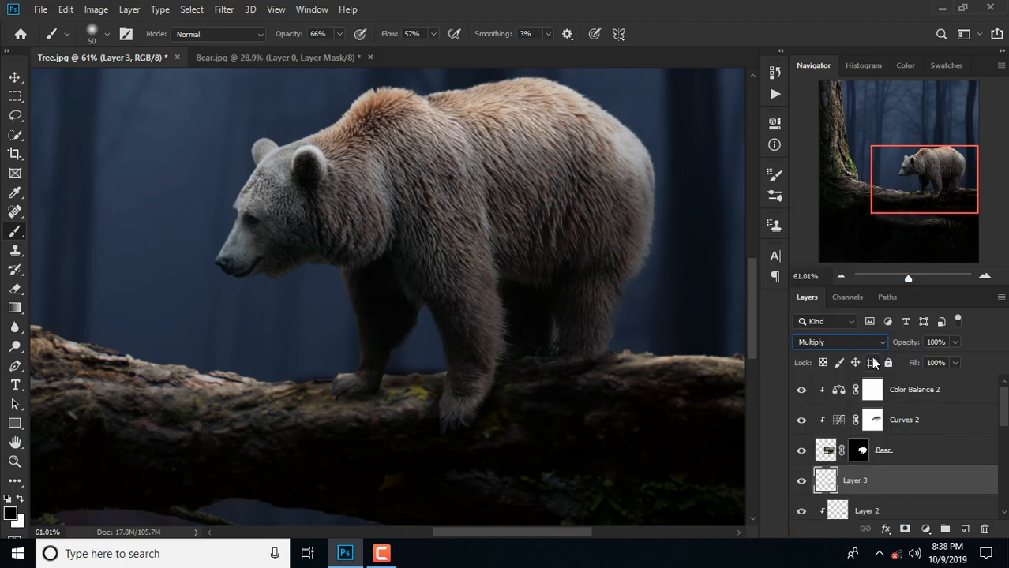
drag(940, 360, 931, 360)
click(15, 77)
scroll(362, 264, down, 11)
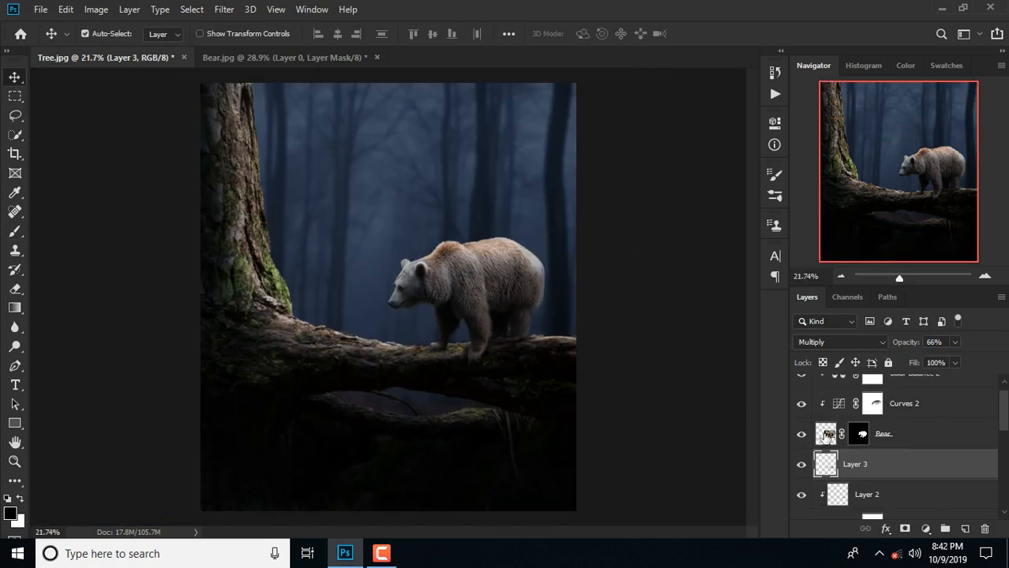
- Add a layer clipped to the Bear layer and shade the legs and paws with a soft black brush at 32% opacity
click(822, 435)
click(962, 529)
scroll(480, 299, up, 5)
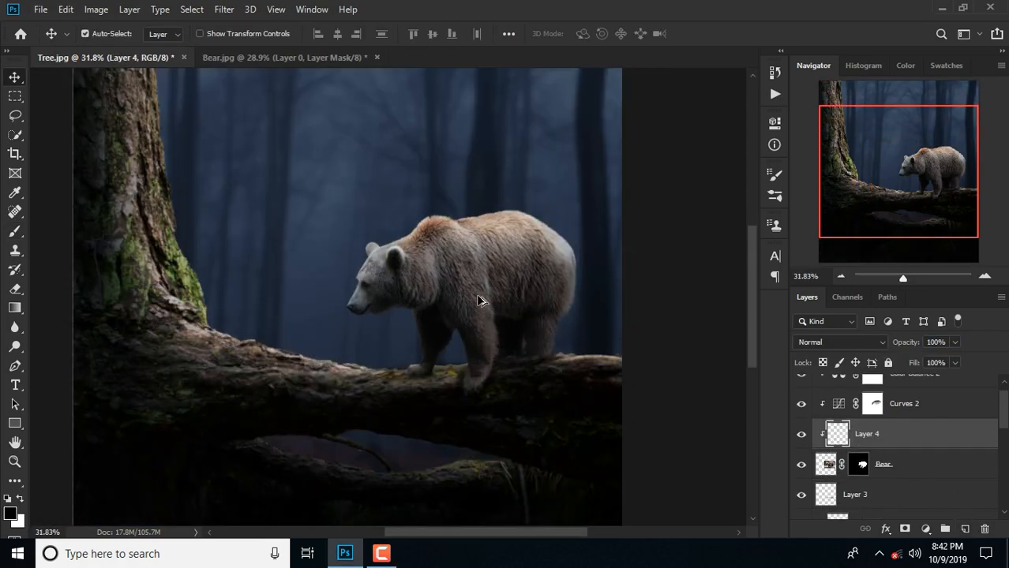
key(b)
scroll(517, 378, up, 1)
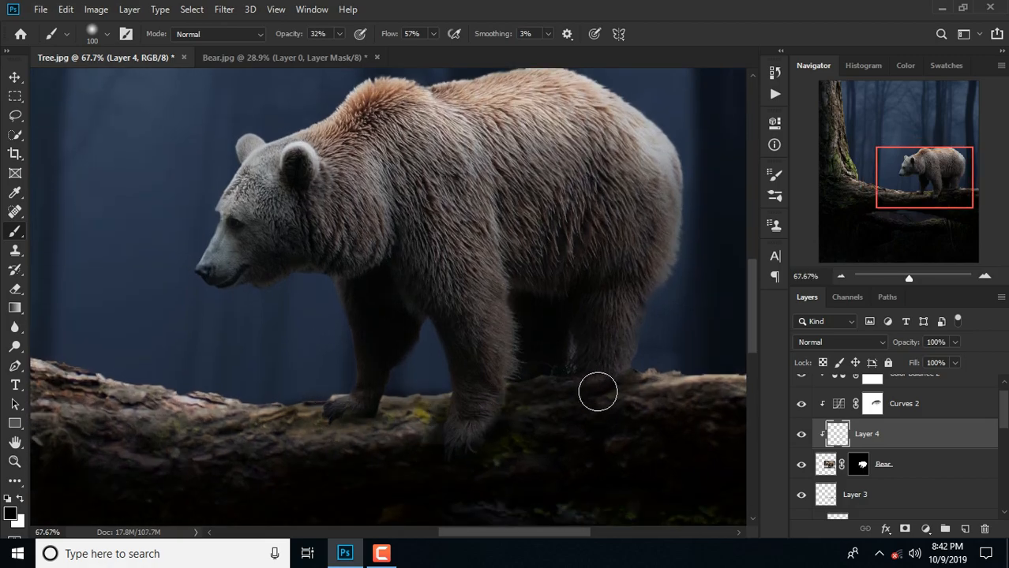
scroll(599, 390, up, 2)
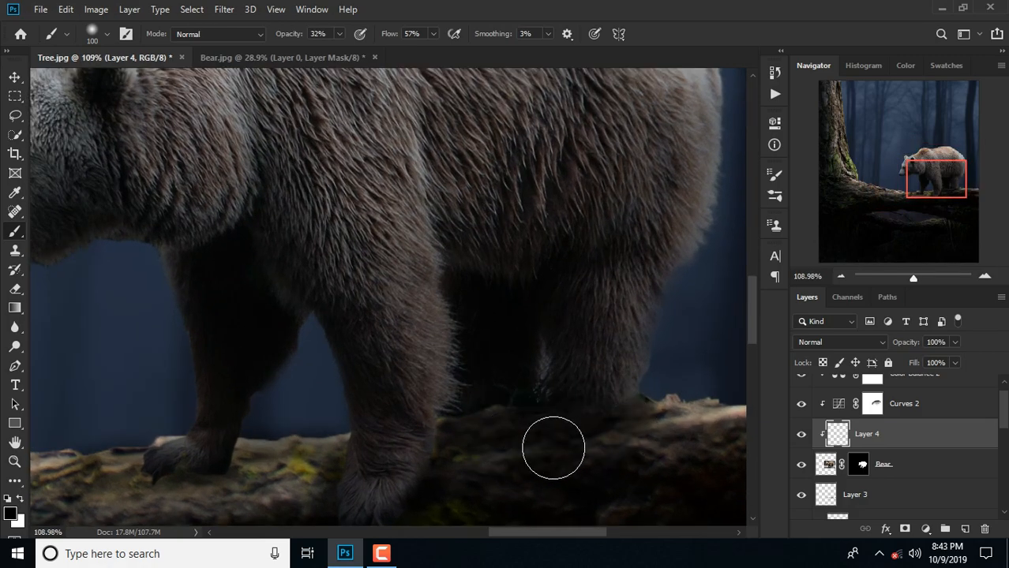
mouse_move(412, 441)
mouse_down()
mouse_move(435, 321)
mouse_move(406, 203)
mouse_up()
- Darken the fur on the bear's lower chest, belly and hind leg with the same soft black brush
scroll(406, 203, down, 3)
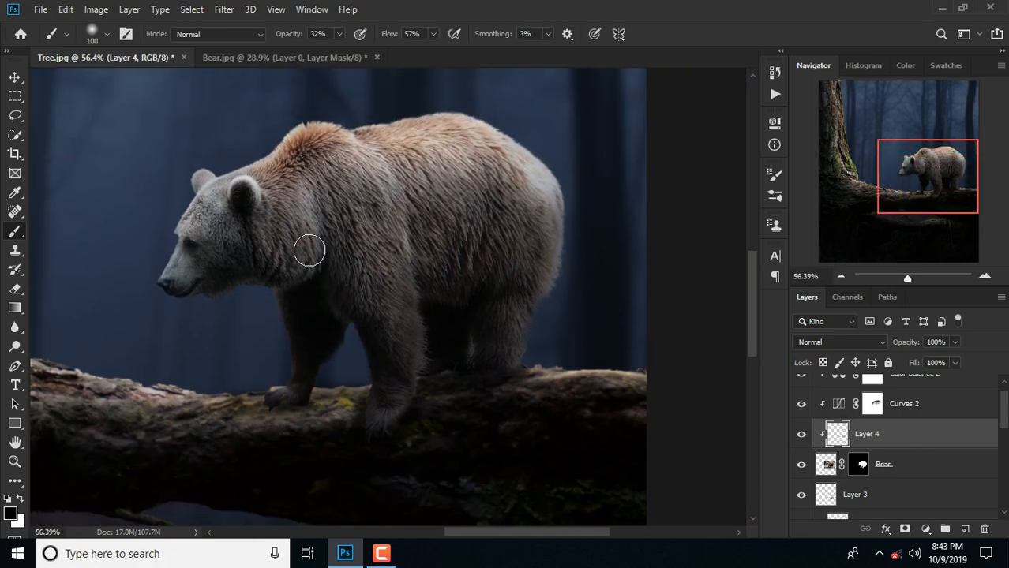
scroll(250, 285, up, 2)
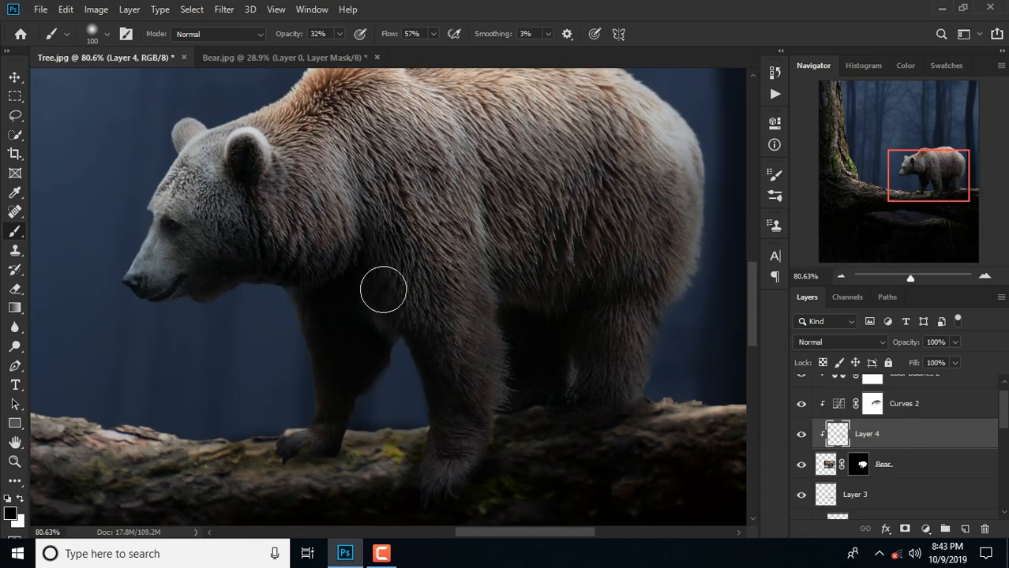
drag(659, 289, 635, 298)
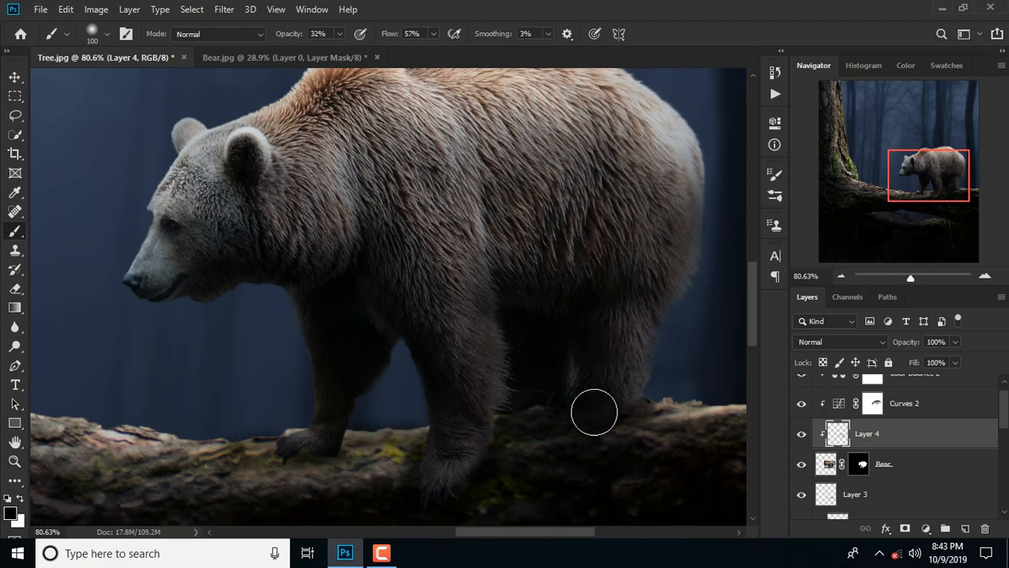
scroll(398, 265, down, 3)
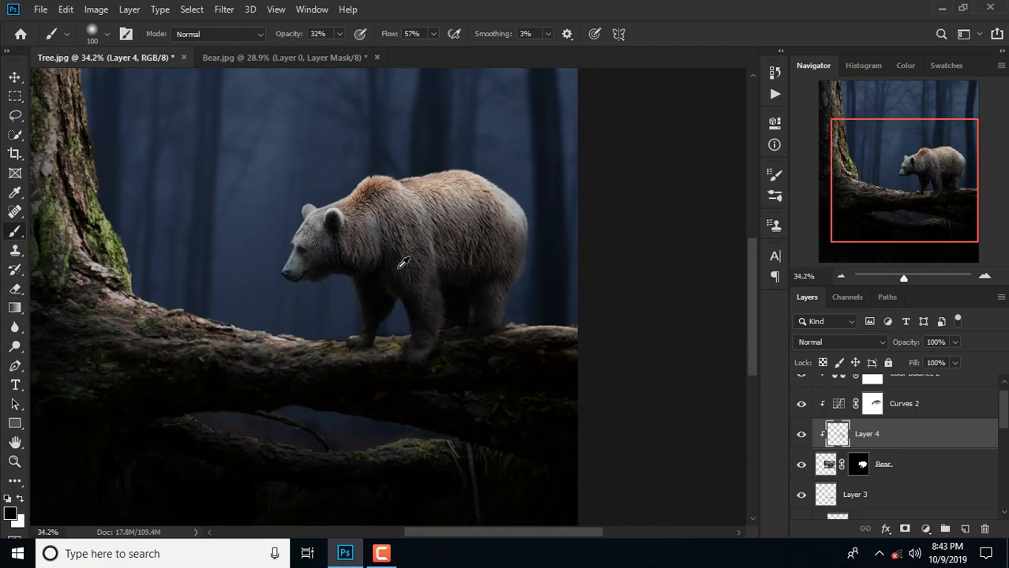
scroll(402, 265, down, 1)
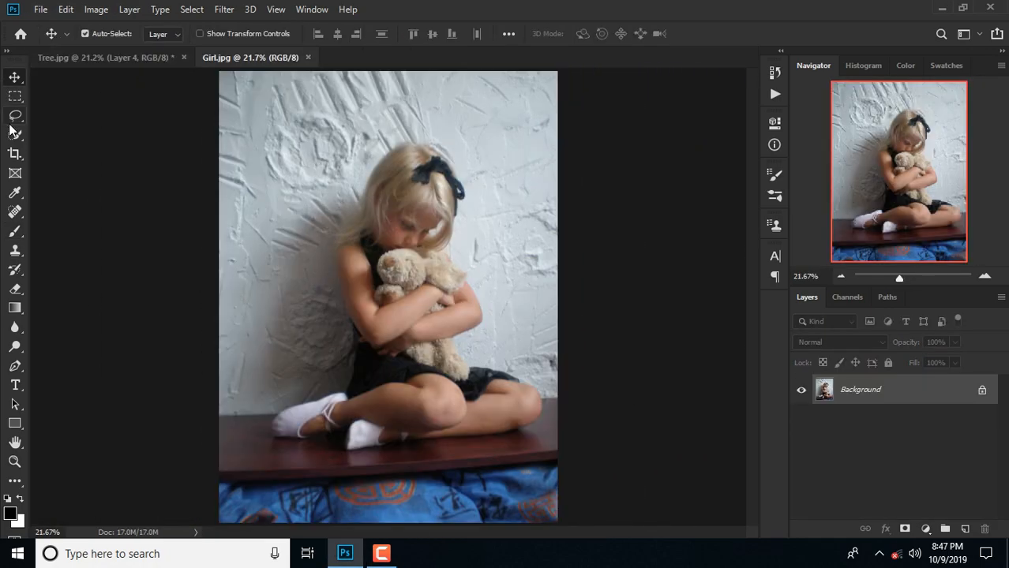
- Select the girl's head, hair bow, teddy bear and forearm in Girl.jpg with the Quick Selection tool
key(w)
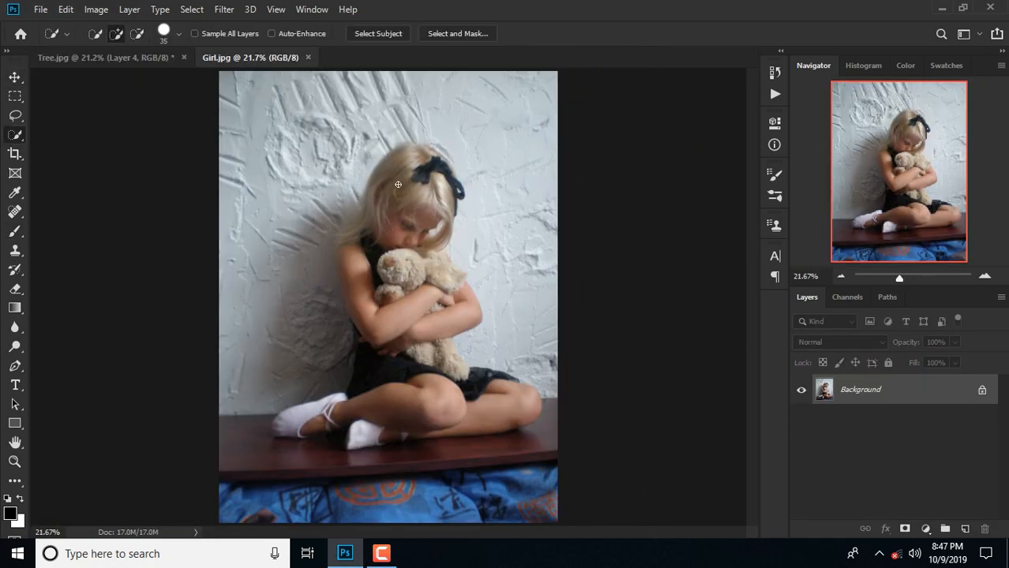
scroll(398, 184, up, 1)
mouse_move(398, 185)
mouse_down()
mouse_move(375, 154)
mouse_move(474, 169)
mouse_move(452, 150)
mouse_move(470, 200)
mouse_up()
scroll(451, 150, up, 2)
scroll(396, 234, down, 3)
mouse_move(396, 234)
mouse_down()
mouse_move(441, 301)
mouse_move(419, 354)
mouse_up()
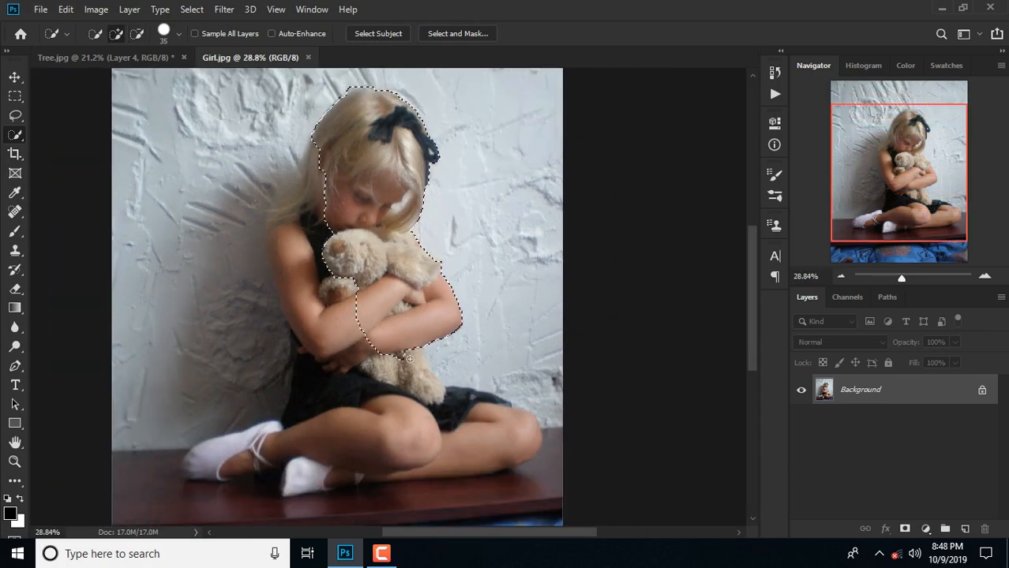
- Extend the selection over the lower part of the teddy bear, the skirt and the girl's crossed legs
scroll(442, 259, up, 3)
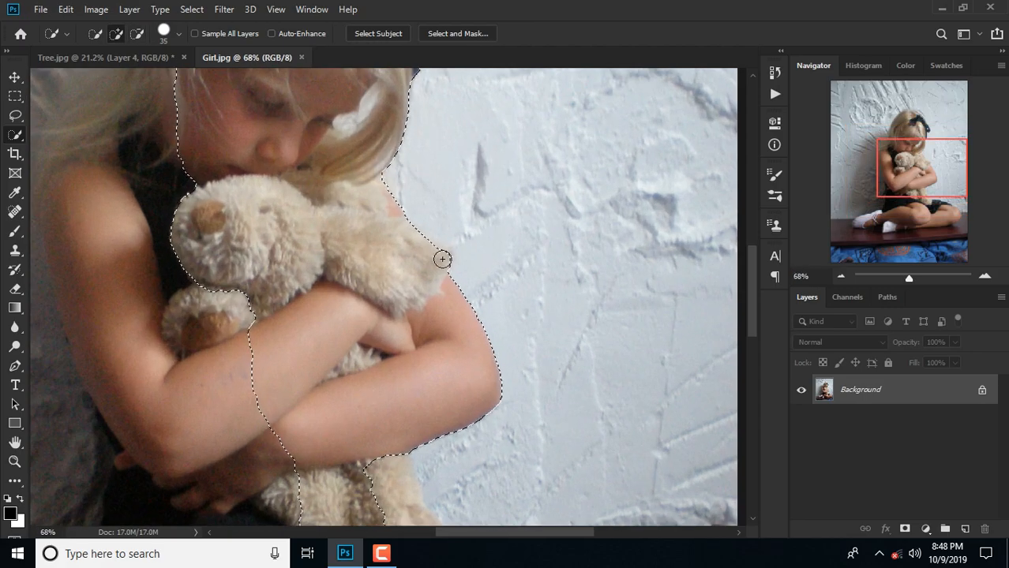
scroll(426, 268, down, 3)
scroll(429, 426, up, 3)
mouse_move(442, 406)
mouse_down()
mouse_move(529, 383)
mouse_move(583, 477)
mouse_up()
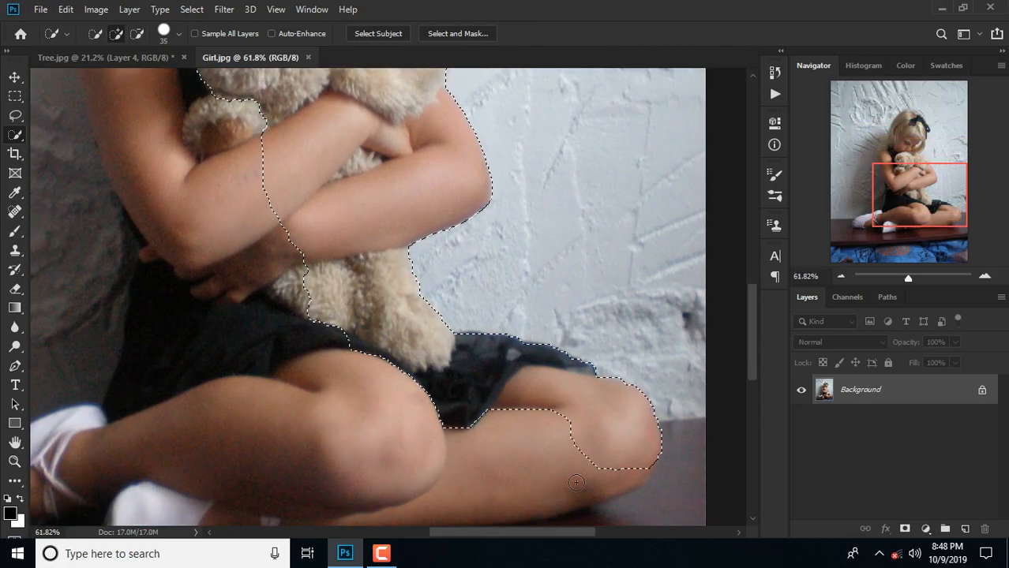
scroll(608, 441, down, 2)
drag(607, 441, 279, 407)
- Add the girl's black dress and her shadow-side arm to the selection
scroll(300, 411, down, 2)
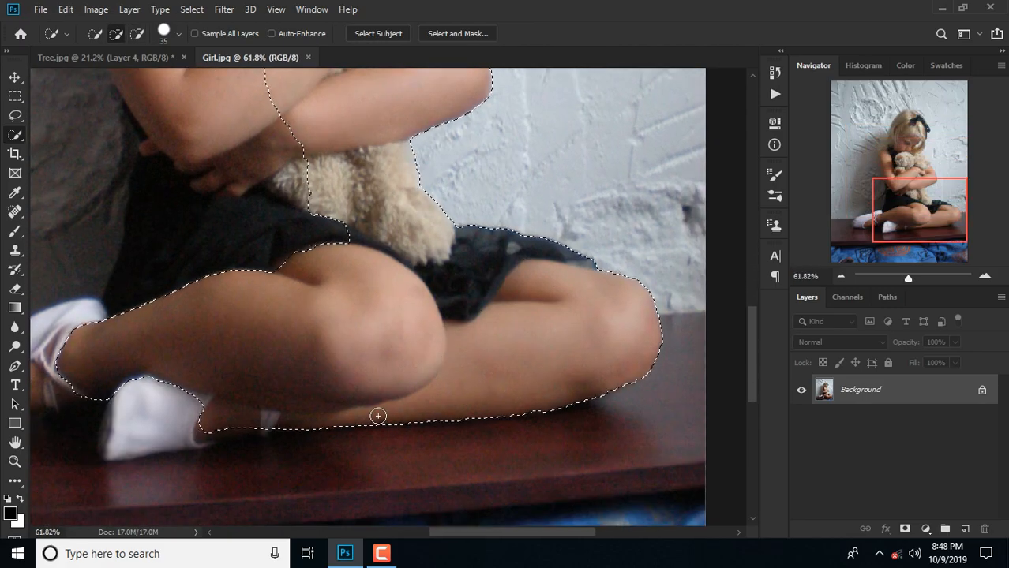
scroll(378, 416, down, 3)
mouse_move(355, 379)
mouse_down()
mouse_move(324, 173)
mouse_move(261, 110)
mouse_up()
scroll(324, 173, down, 1)
- Try to add the girl's outstretched white shoe to the selection with the Quick Selection tool
scroll(345, 269, down, 2)
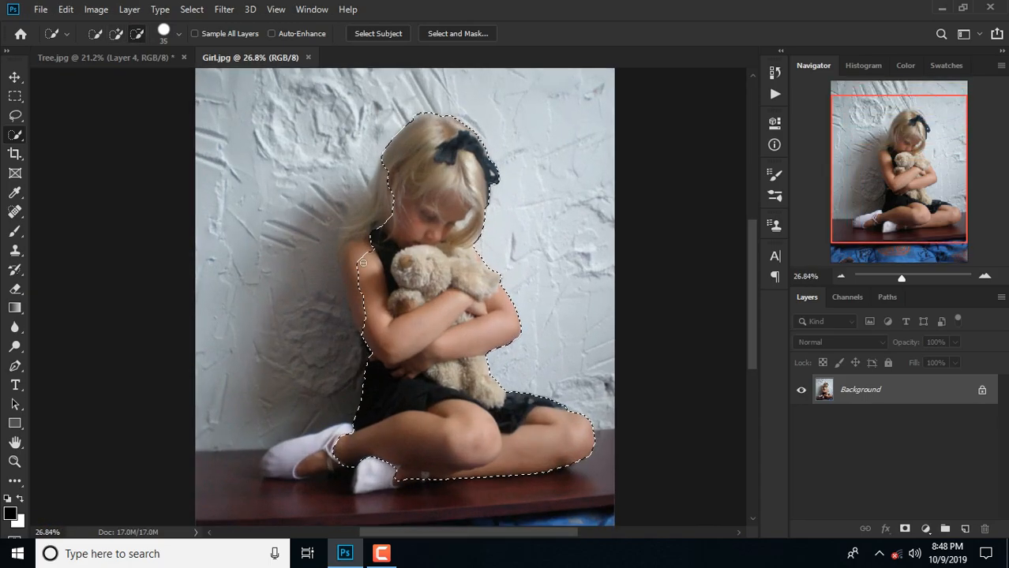
scroll(345, 269, up, 1)
scroll(353, 316, down, 1)
click(295, 459)
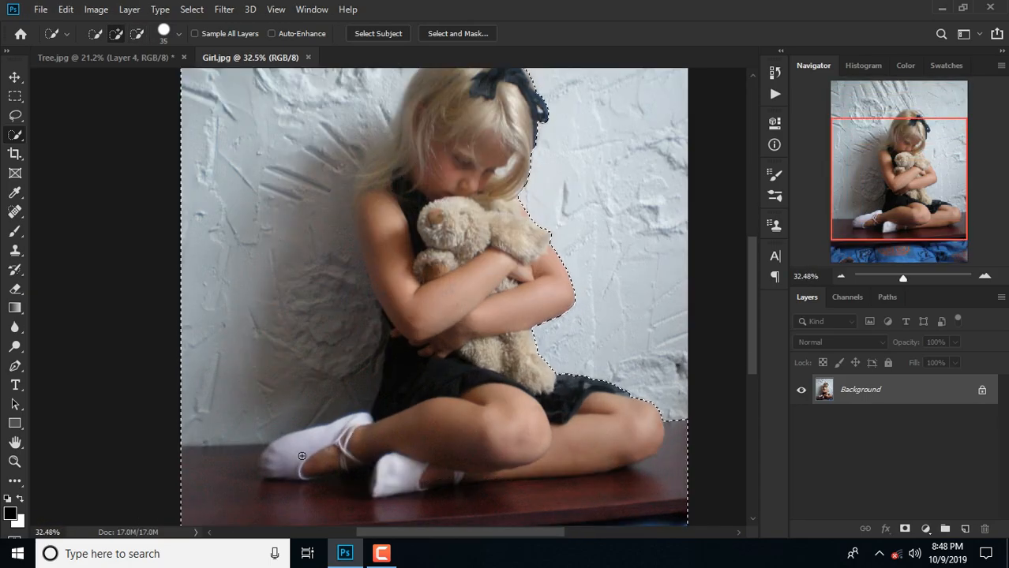
drag(301, 457, 347, 347)
scroll(347, 347, down, 3)
scroll(344, 162, up, 6)
scroll(234, 196, down, 2)
- Add the missing hair, shoulder, arm and dress edge on the girl's shadow side to the selection with the Lasso tool
click(15, 115)
click(110, 35)
drag(334, 196, 314, 254)
mouse_move(280, 419)
mouse_down()
mouse_move(393, 199)
mouse_move(383, 190)
mouse_up()
scroll(391, 197, down, 3)
- Add both white shoes to the selection, outlining the outstretched one with the Lasso and covering the other with Quick Selection
scroll(304, 474, up, 7)
click(129, 35)
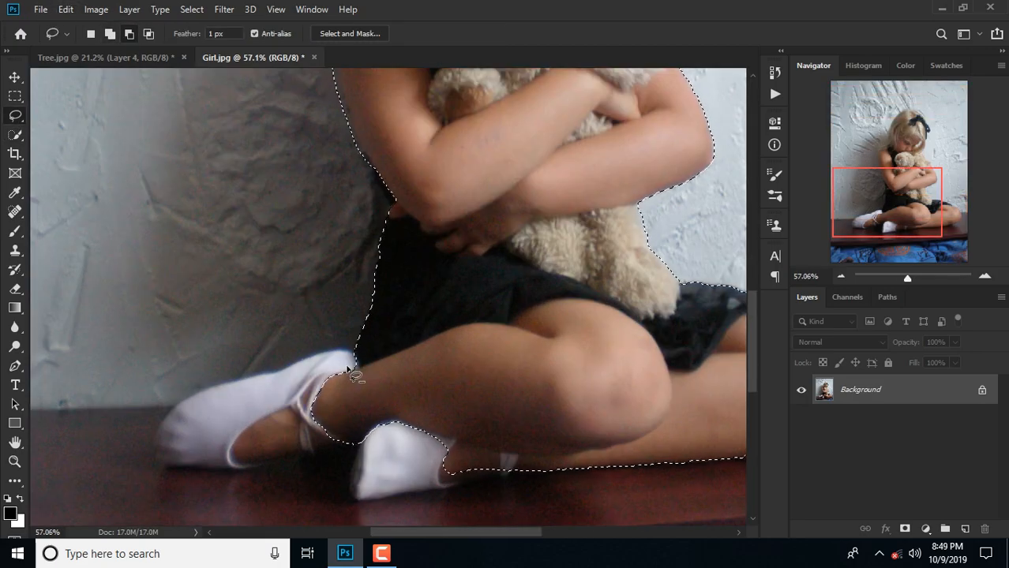
scroll(348, 369, up, 2)
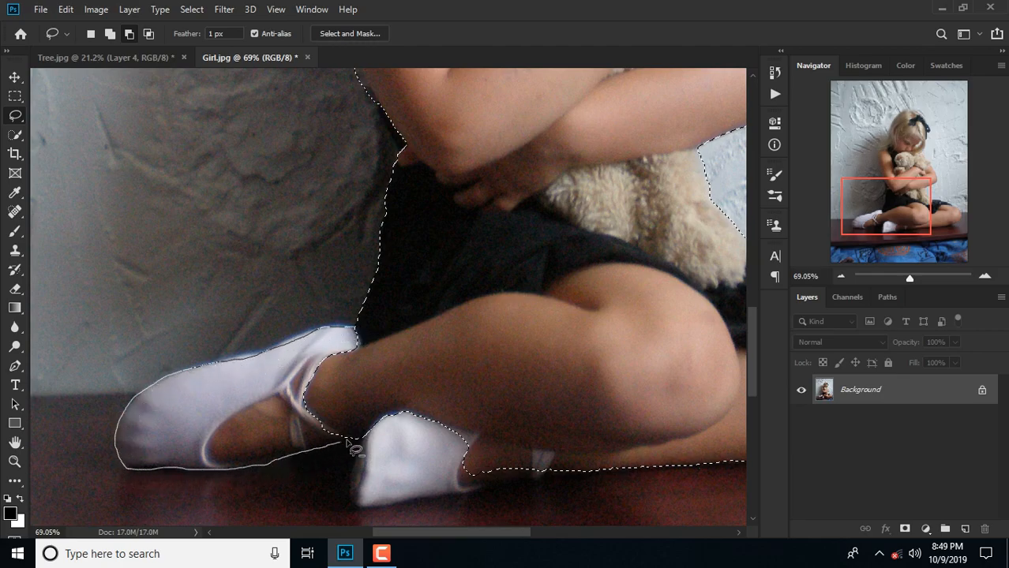
drag(367, 447, 352, 335)
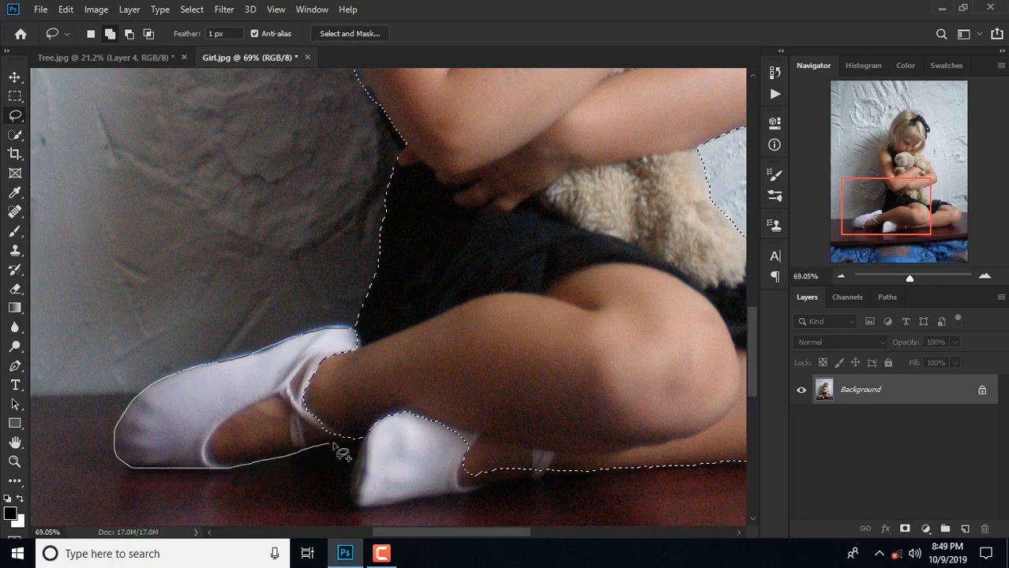
key(w)
drag(390, 426, 371, 470)
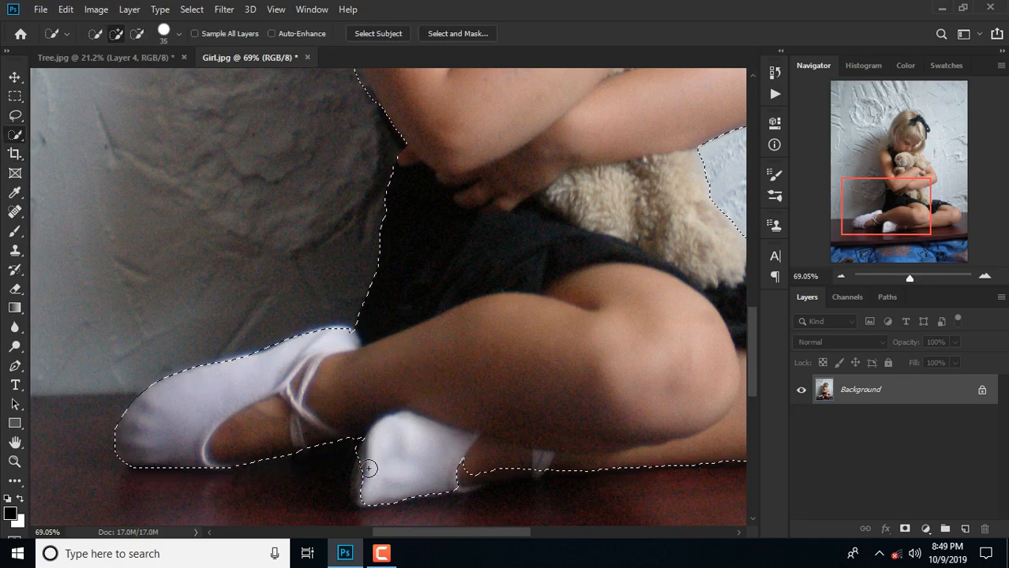
- Bring the masked cut-out of the girl from Girl.jpg into the Tree.jpg composite as a new layer
scroll(371, 470, down, 2)
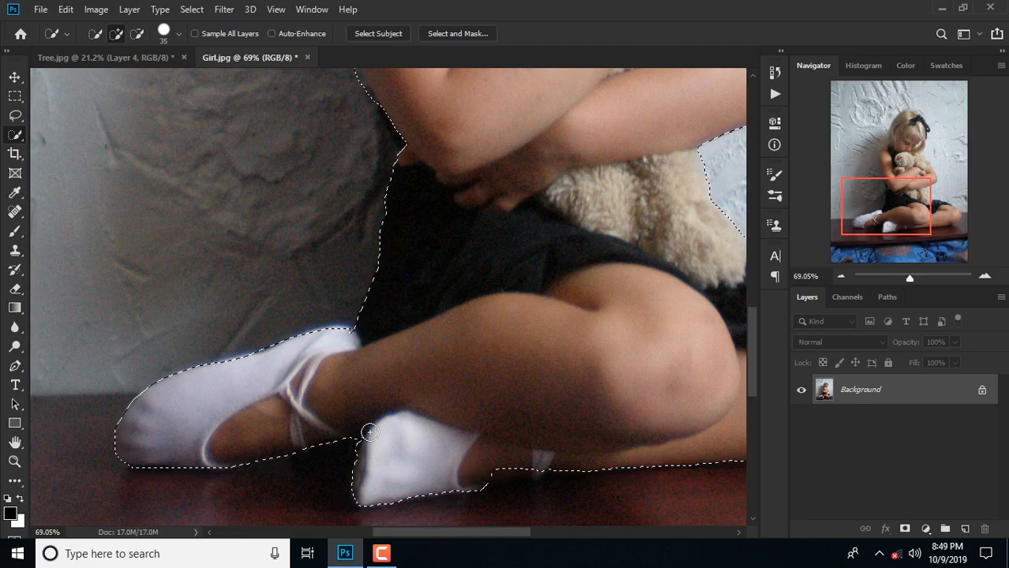
scroll(404, 284, down, 3)
scroll(403, 284, down, 2)
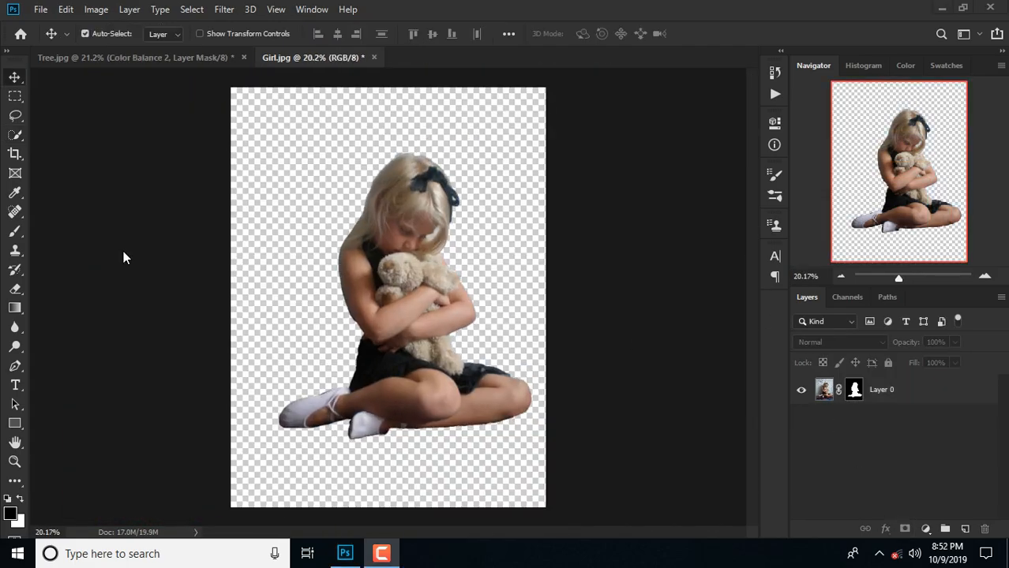
drag(325, 280, 365, 239)
- Scale the girl down to 70.36% and seat her on the log between the tree trunk and the bear
key(ctrl+t)
scroll(396, 199, down, 2)
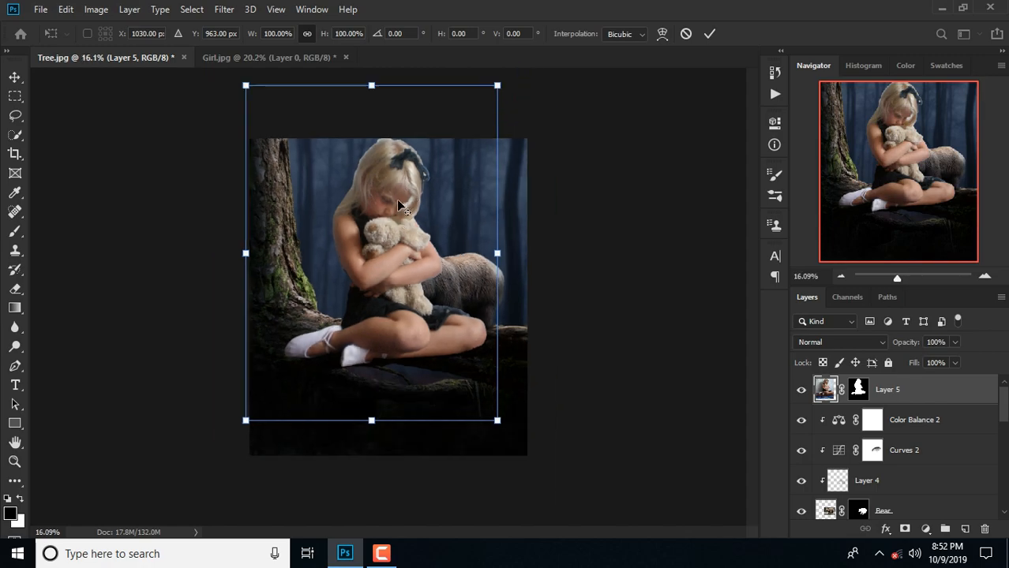
drag(497, 84, 436, 166)
drag(354, 270, 343, 254)
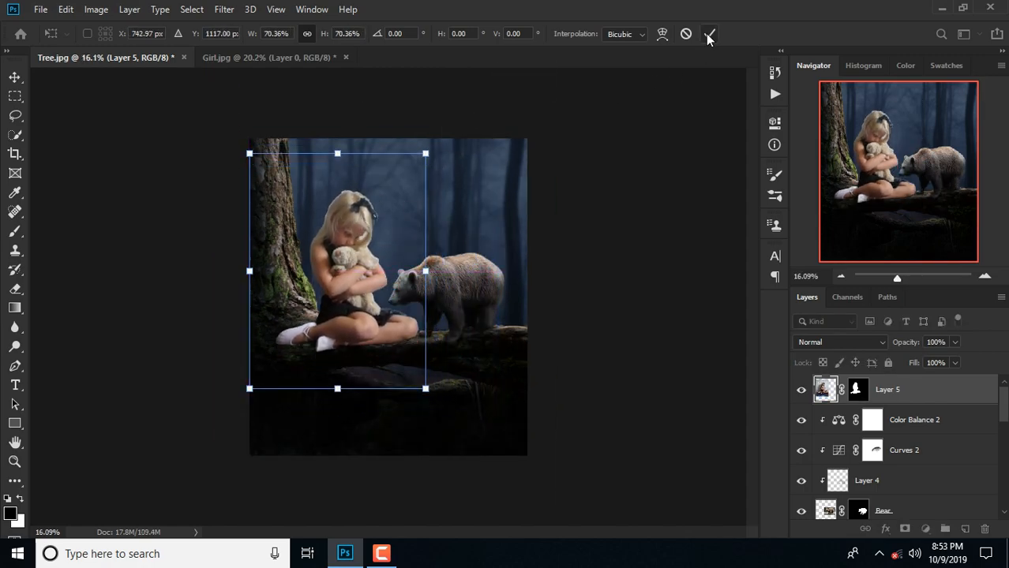
click(709, 34)
- Refine the girl's mask edge with a 3 px radius, Smooth 3 and Shift Edge -41%
scroll(369, 246, up, 1)
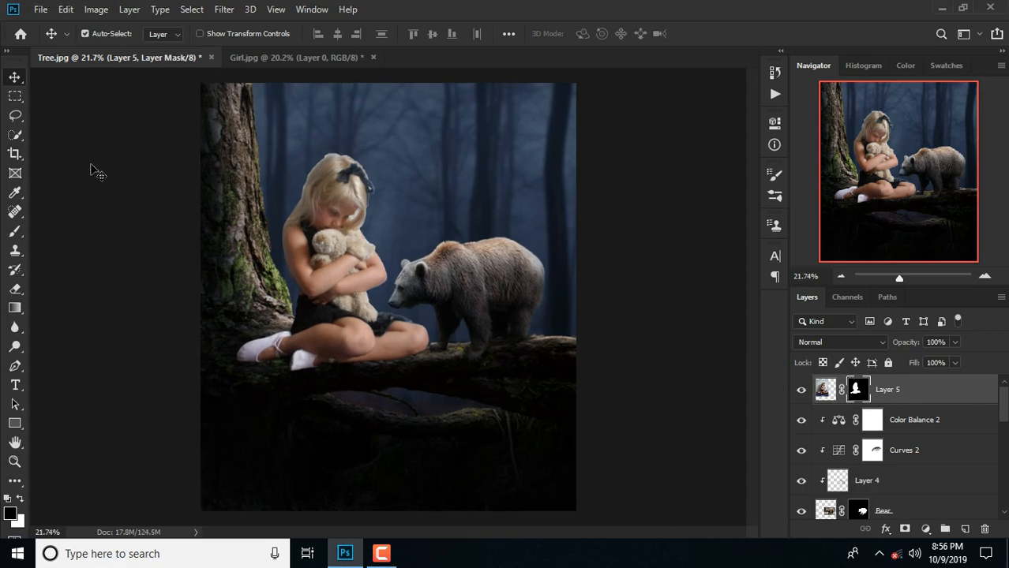
scroll(346, 221, up, 5)
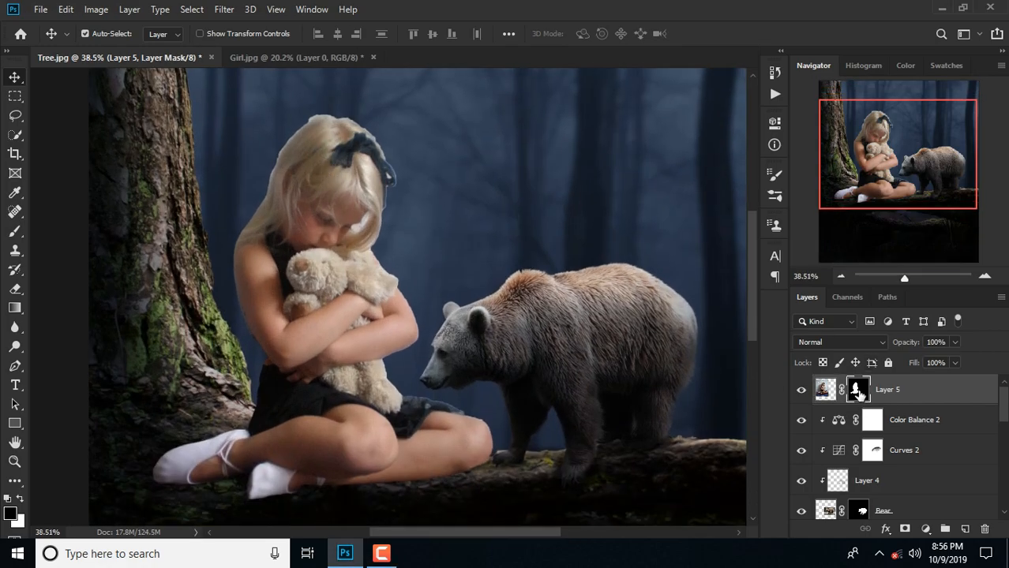
double_click(858, 391)
drag(809, 287, 832, 288)
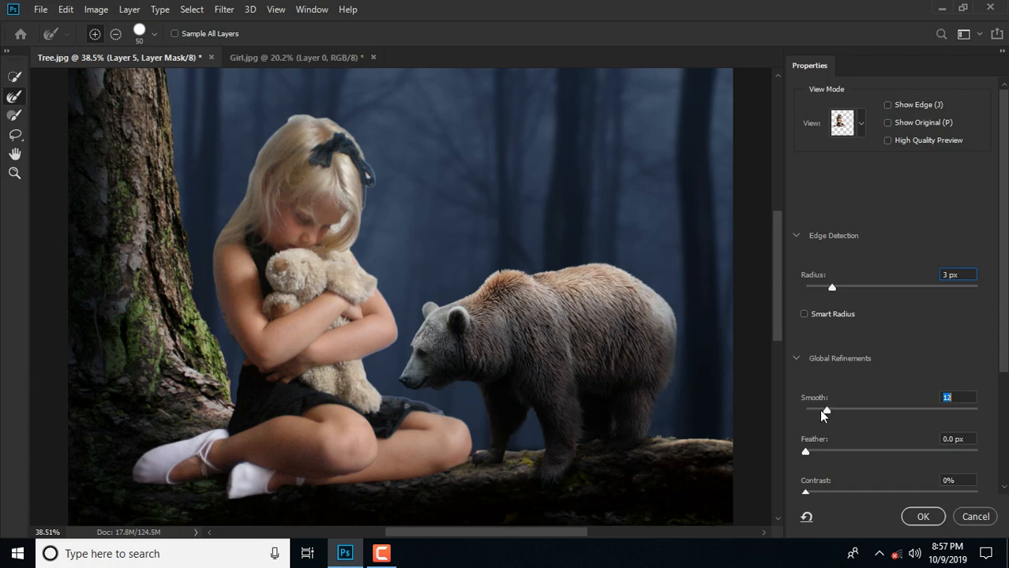
scroll(835, 448, down, 3)
drag(891, 450, 848, 451)
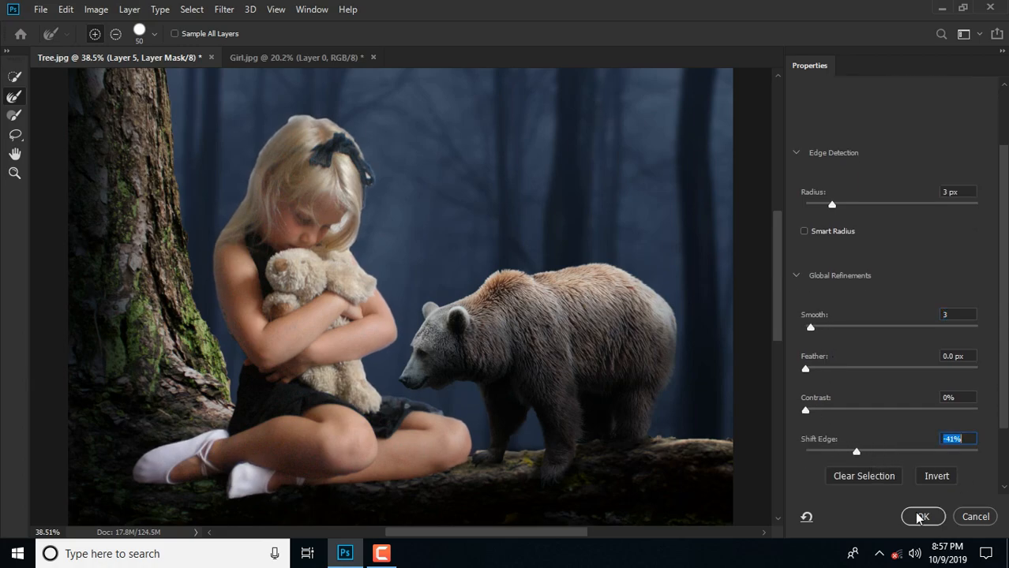
click(936, 514)
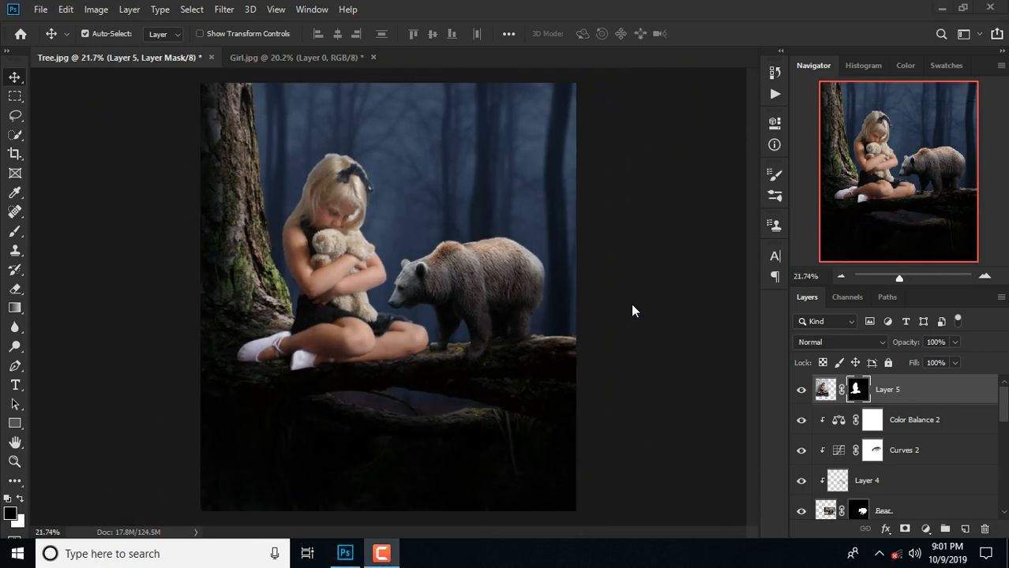
- Transform the girl to position X 913.54 px, Y 1456.84 px and a linked scale of 26.75%
key(ctrl+t)
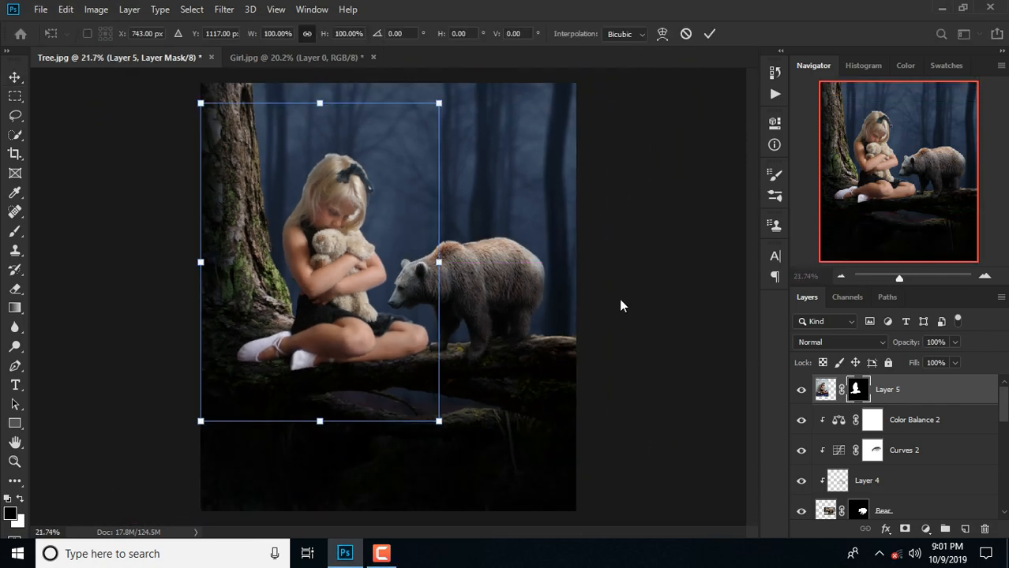
double_click(144, 34)
text(913)
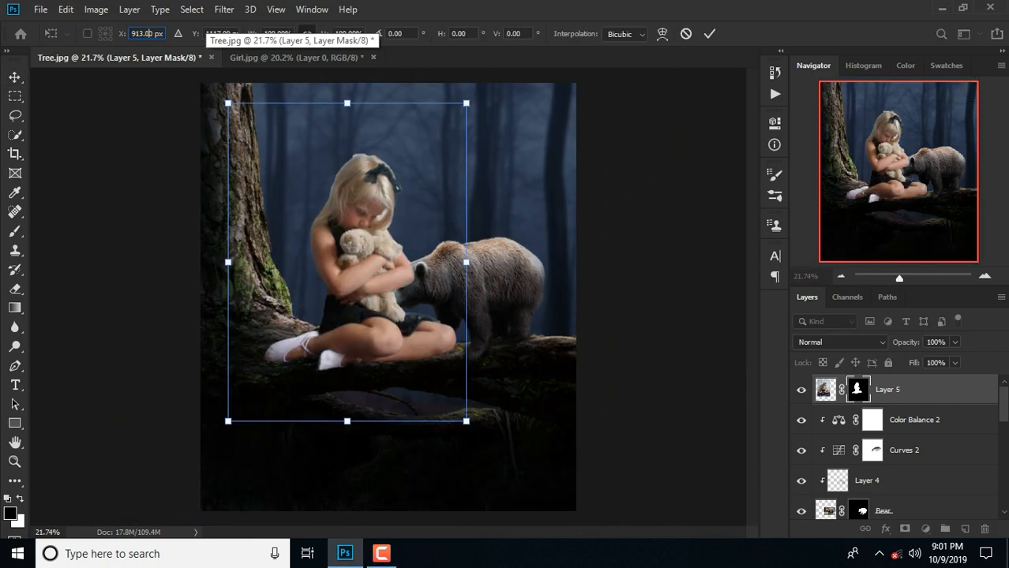
key(Right)
key(Right)
key(Right)
key(BackSpace)
double_click(223, 35)
text(1456)
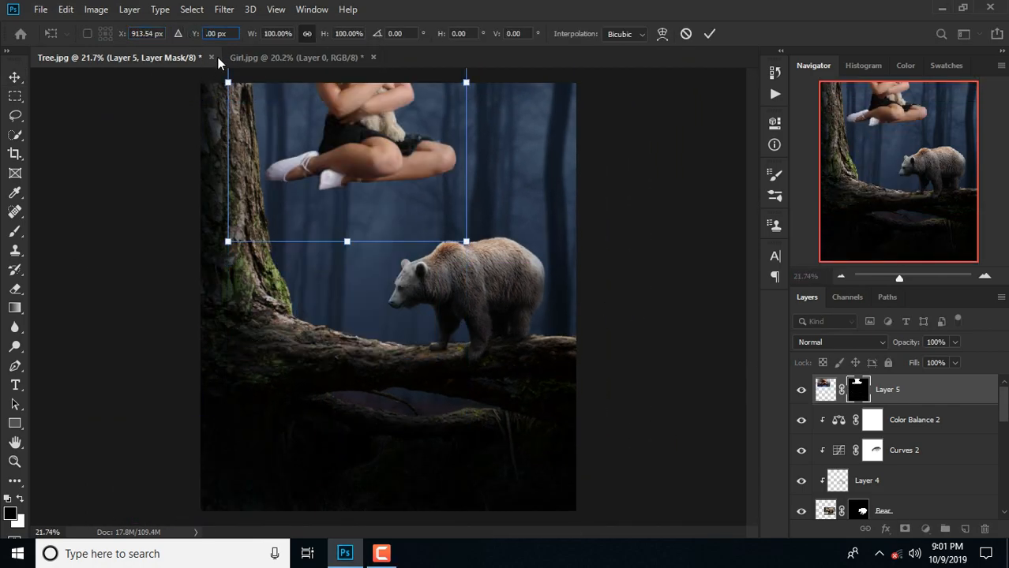
double_click(274, 33)
text(26.75)
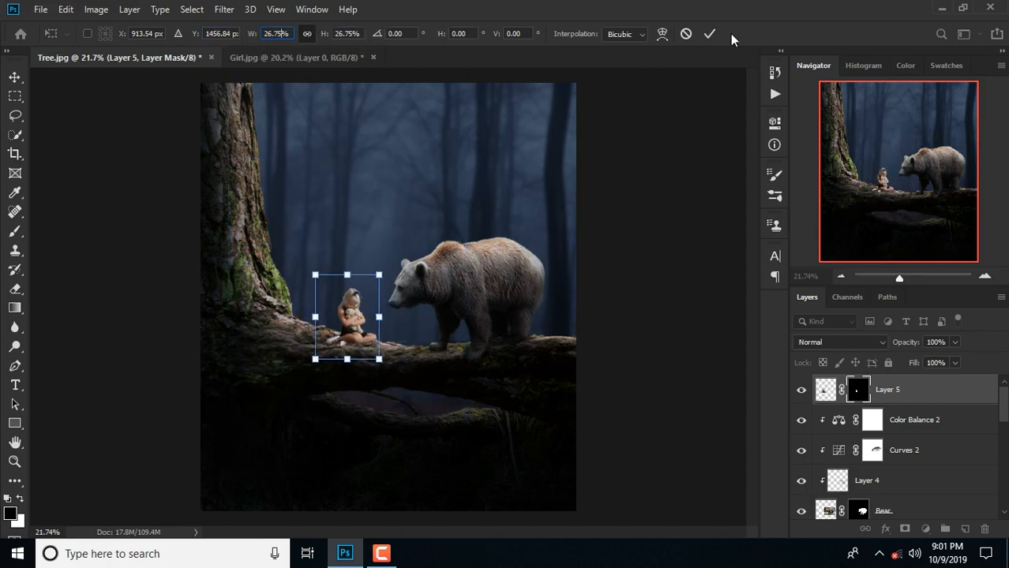
click(709, 34)
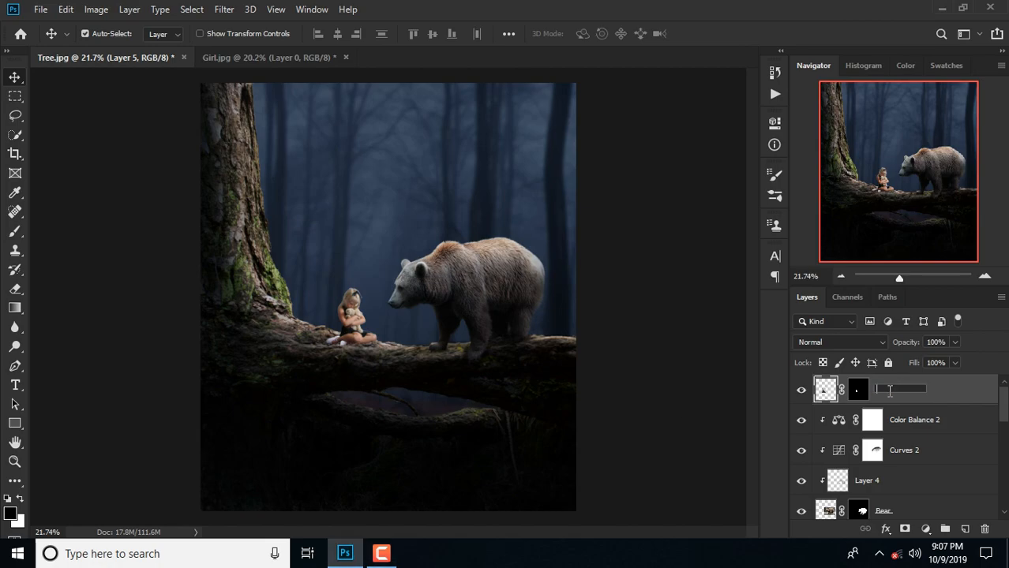
- Name the girl's layer Girl and reduce her saturation and lightness with a clipped Hue/Saturation adjustment
key(Return)
click(925, 529)
click(922, 385)
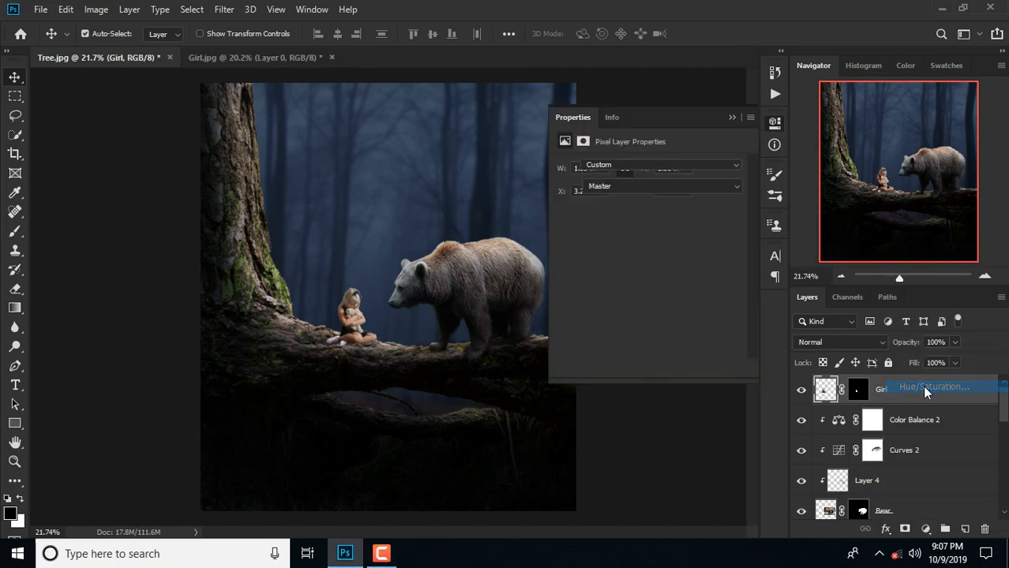
click(648, 250)
drag(648, 250, 632, 283)
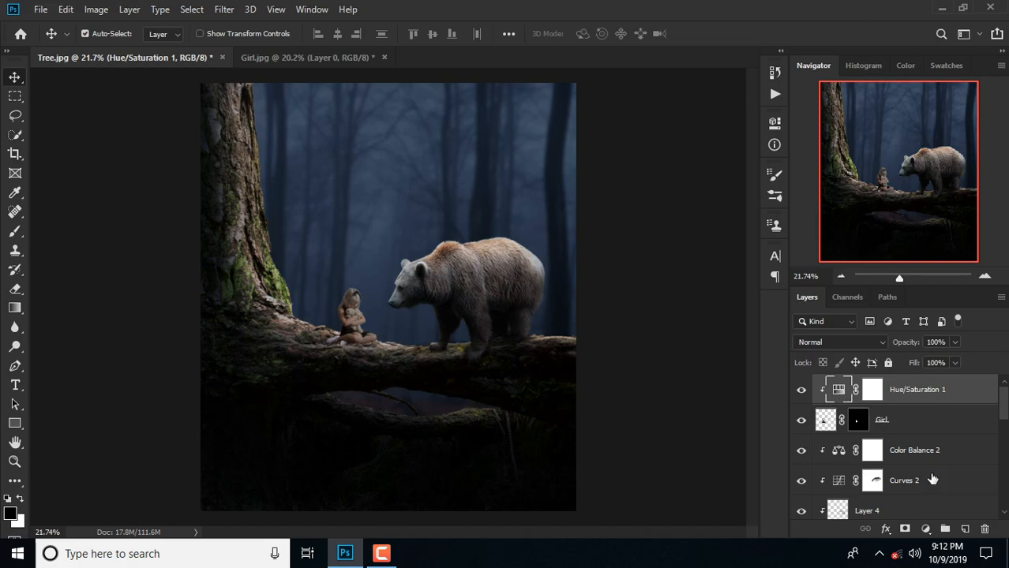
- Add a layer clipped above the girl's Hue/Saturation adjustment, fill it with 50% Gray and set its blend mode to Overlay
click(964, 529)
right_click(852, 393)
click(757, 283)
key(shift+F5)
click(530, 131)
click(473, 258)
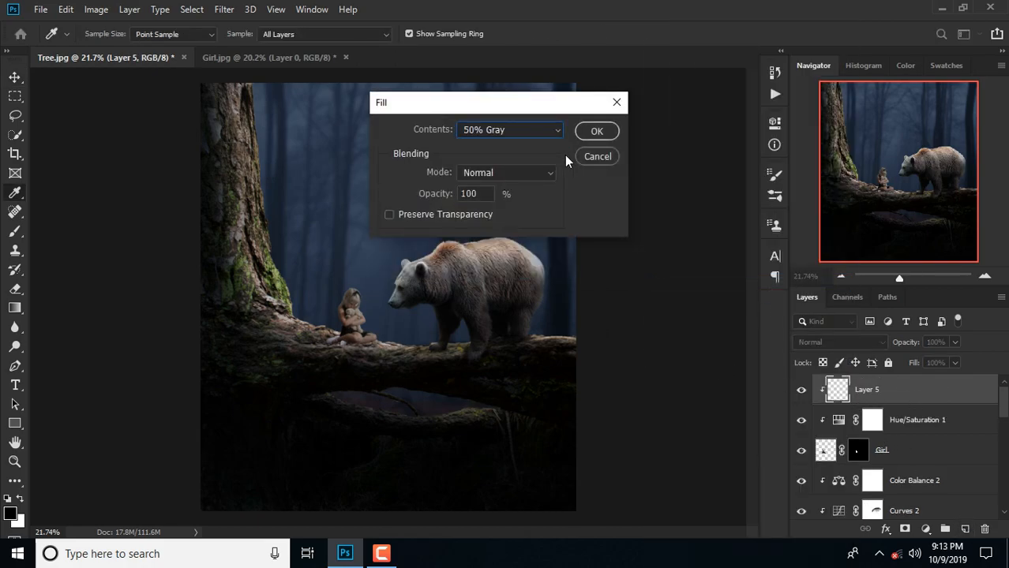
click(596, 131)
key(v)
click(821, 342)
click(811, 348)
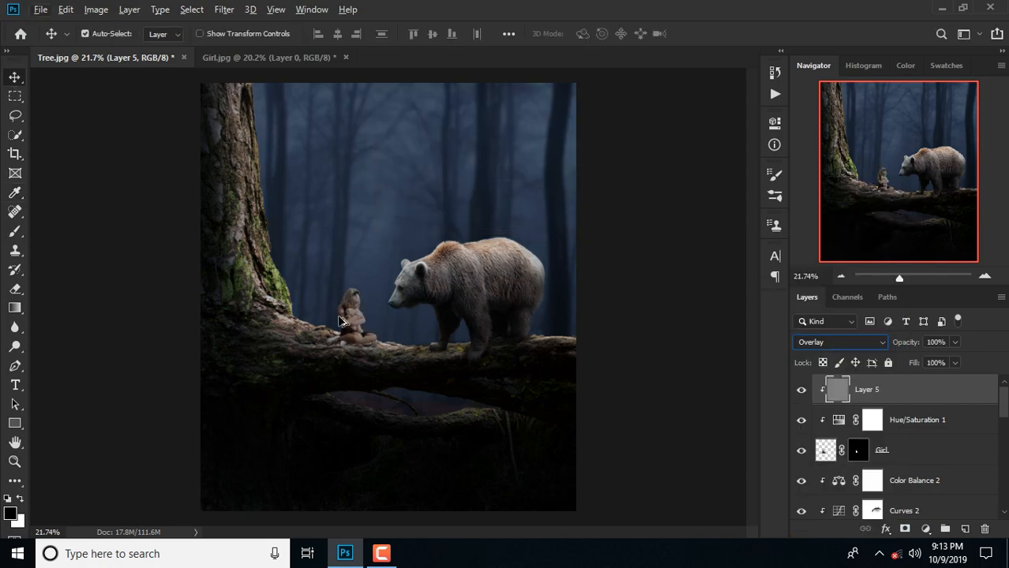
- Lighten the girl's hair and the teddy bear on the gray layer with the Dodge tool at 26% exposure in the midtones
click(16, 348)
scroll(352, 295, up, 11)
scroll(369, 290, down, 1)
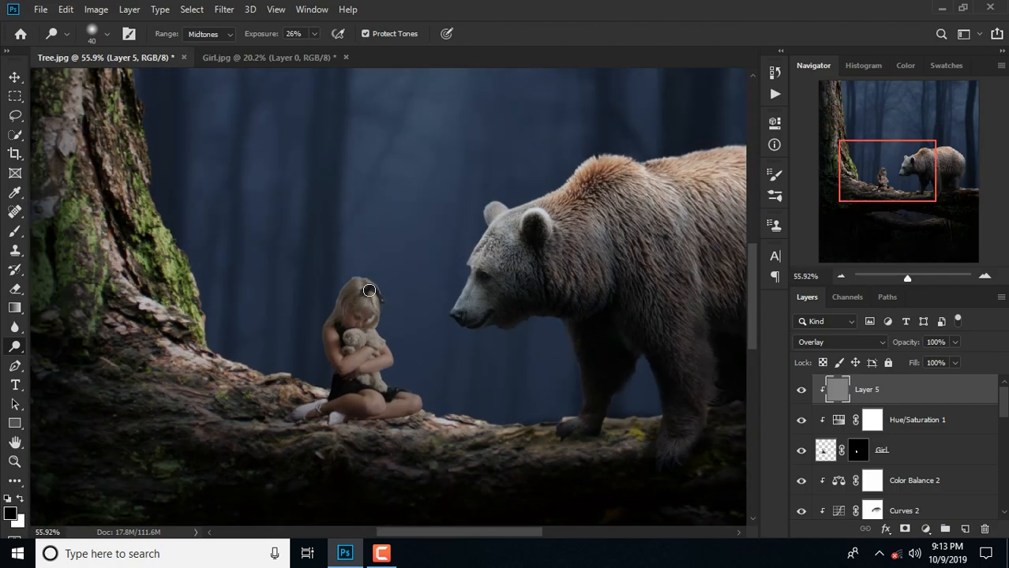
scroll(370, 288, up, 2)
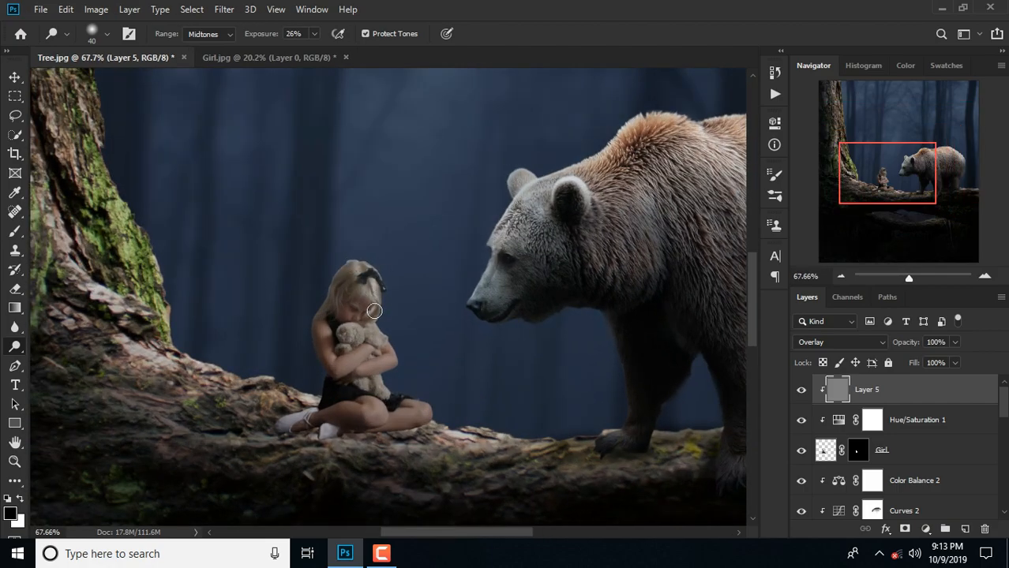
scroll(377, 331, up, 2)
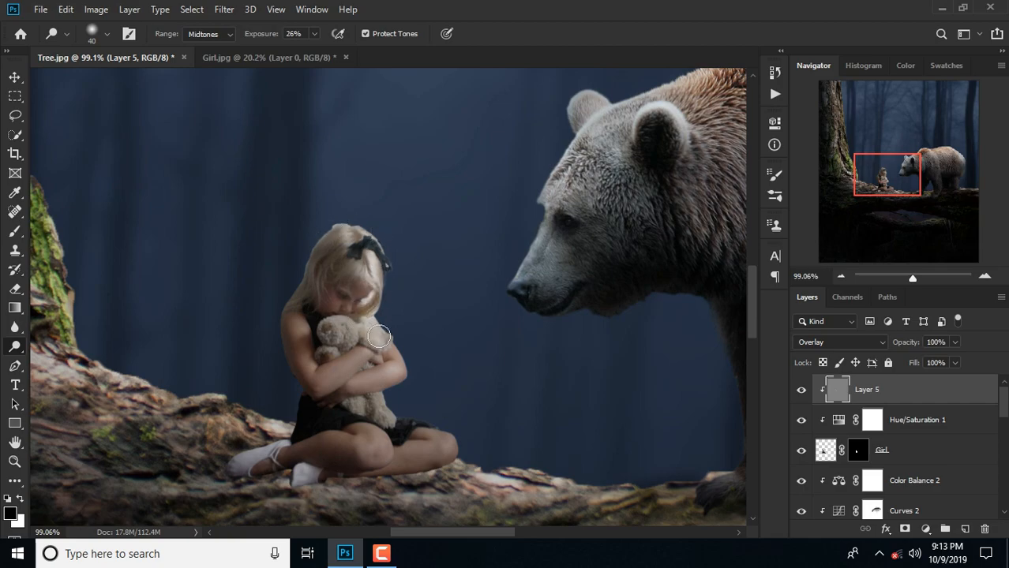
mouse_move(378, 335)
mouse_down()
mouse_move(389, 377)
mouse_move(357, 389)
mouse_up()
- Set the Dodge exposure to 33% and brighten the highlights on the girl's arms, the teddy bear and her legs
drag(321, 52, 318, 51)
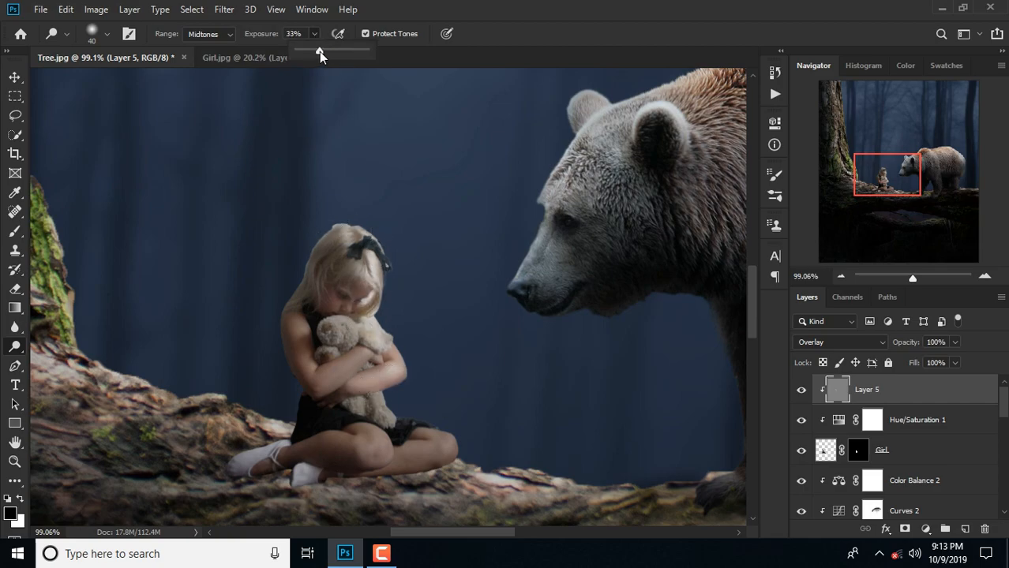
mouse_move(356, 383)
mouse_down()
mouse_move(393, 367)
mouse_move(385, 398)
mouse_up()
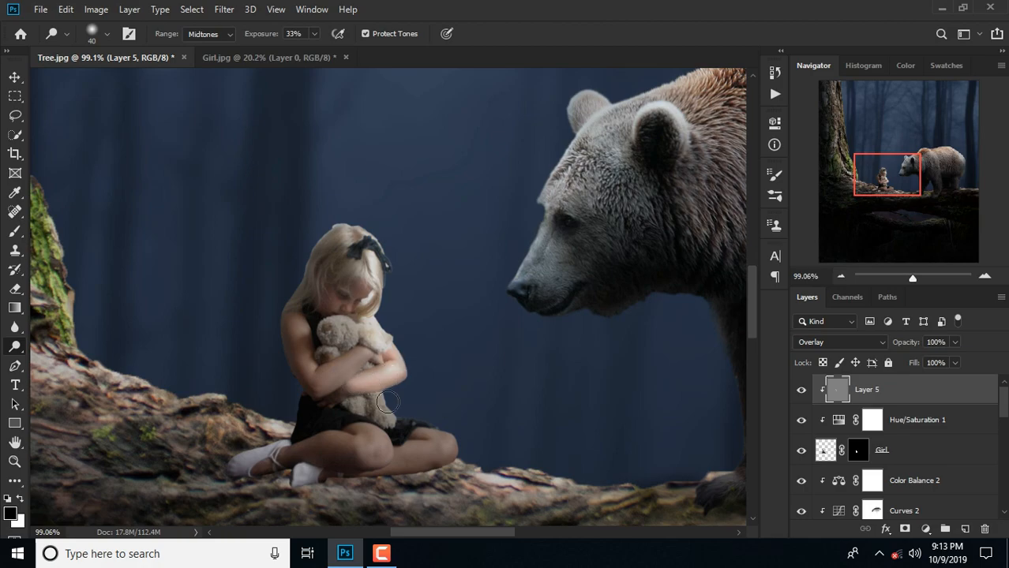
mouse_move(448, 449)
mouse_down()
mouse_move(411, 438)
mouse_move(451, 448)
mouse_up()
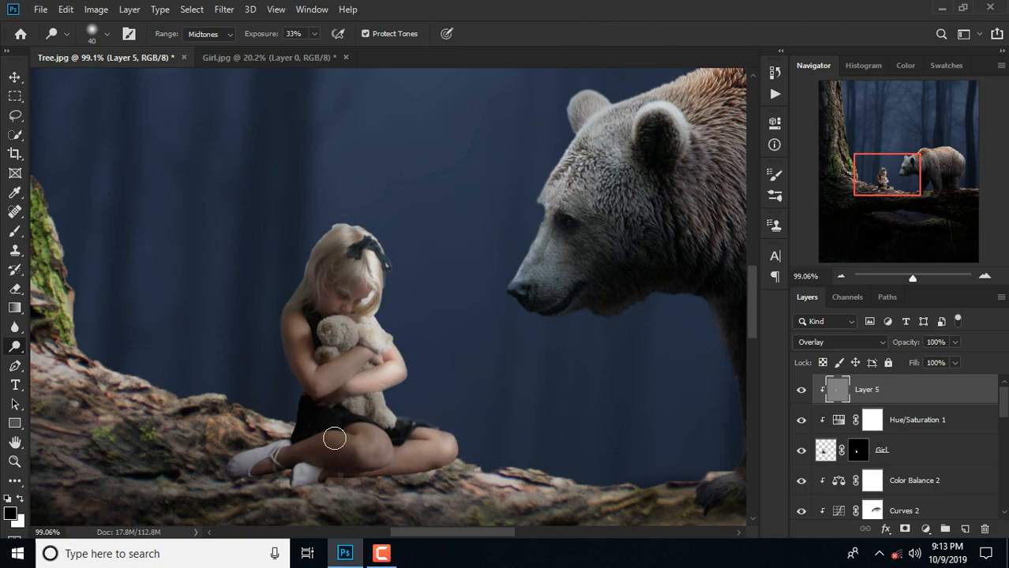
mouse_move(343, 372)
mouse_down()
mouse_move(324, 385)
mouse_move(363, 356)
mouse_up()
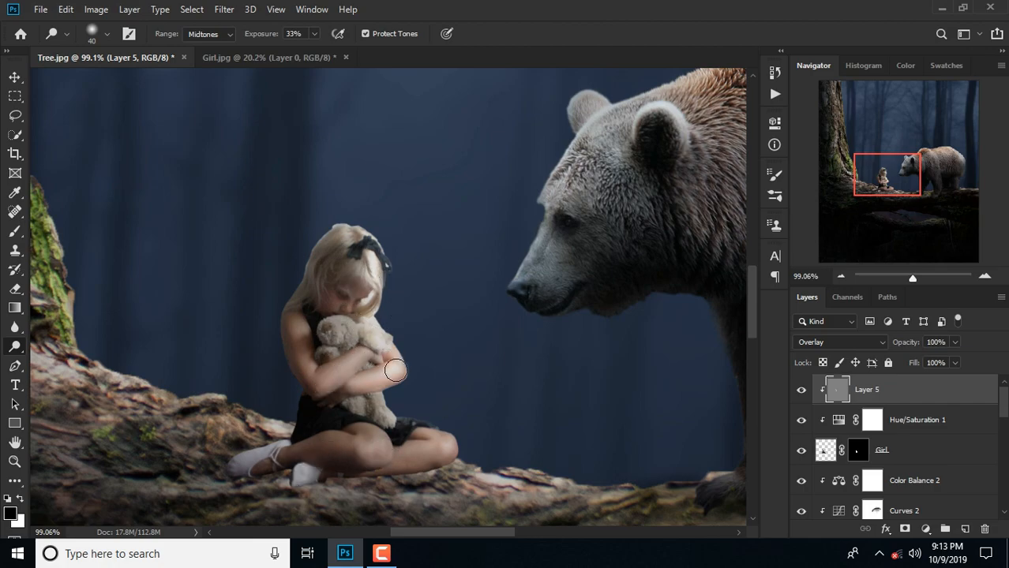
drag(423, 459, 409, 467)
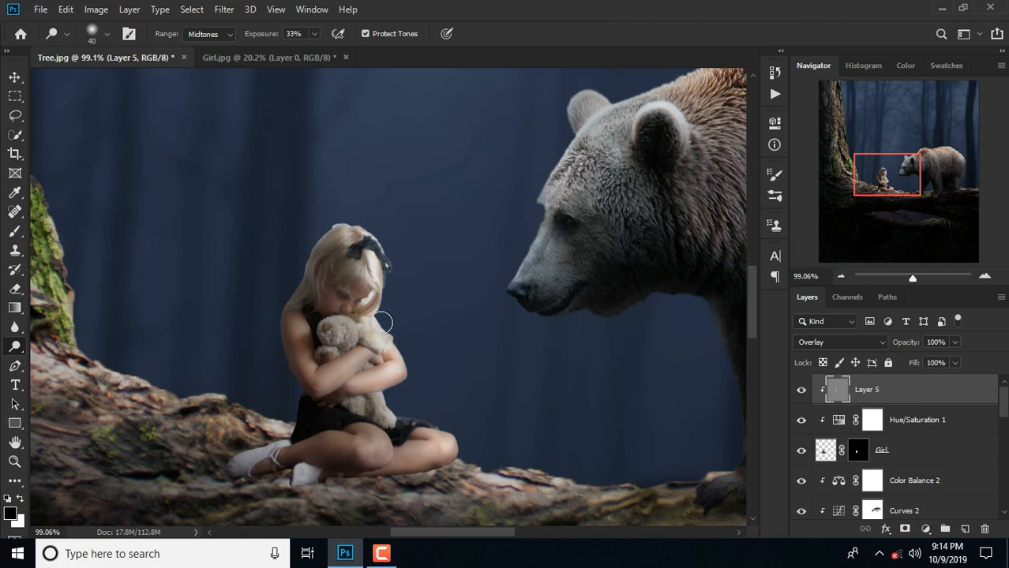
- Create a layer beneath Girl and paint a soft black contact shadow on the log at 33% brush opacity and 57% flow
scroll(408, 296, down, 8)
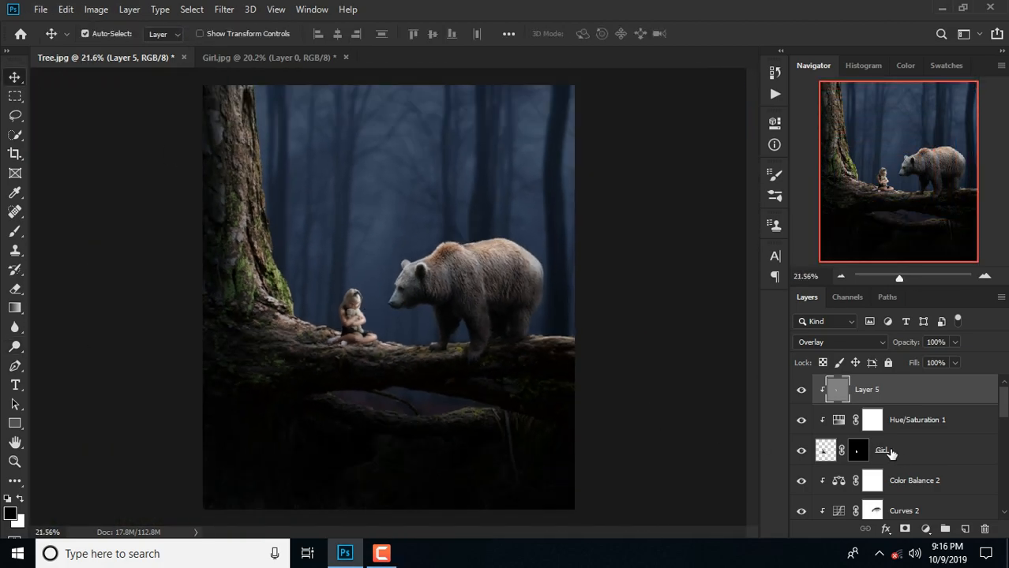
scroll(891, 454, down, 1)
click(902, 455)
click(964, 530)
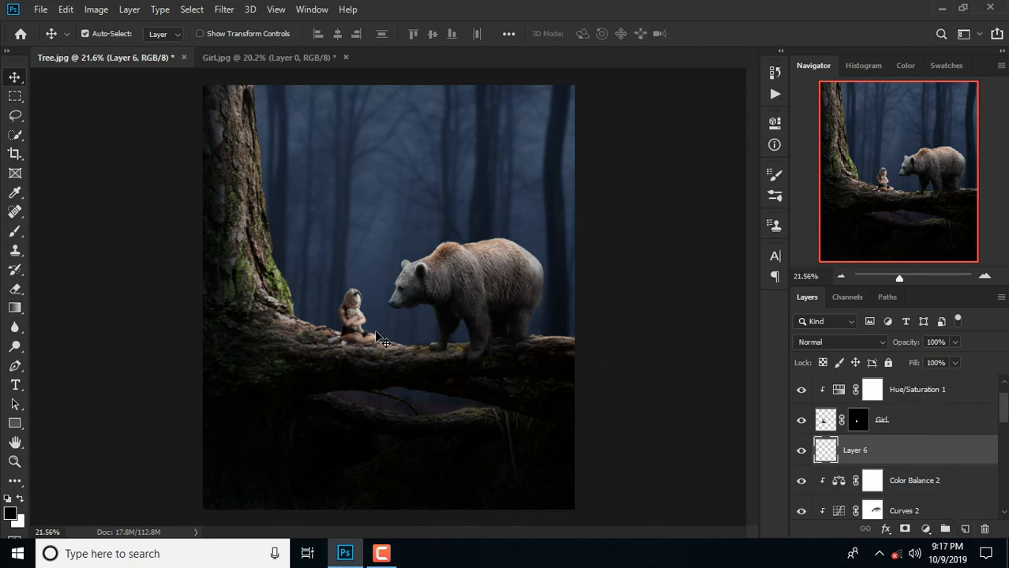
scroll(381, 339, up, 7)
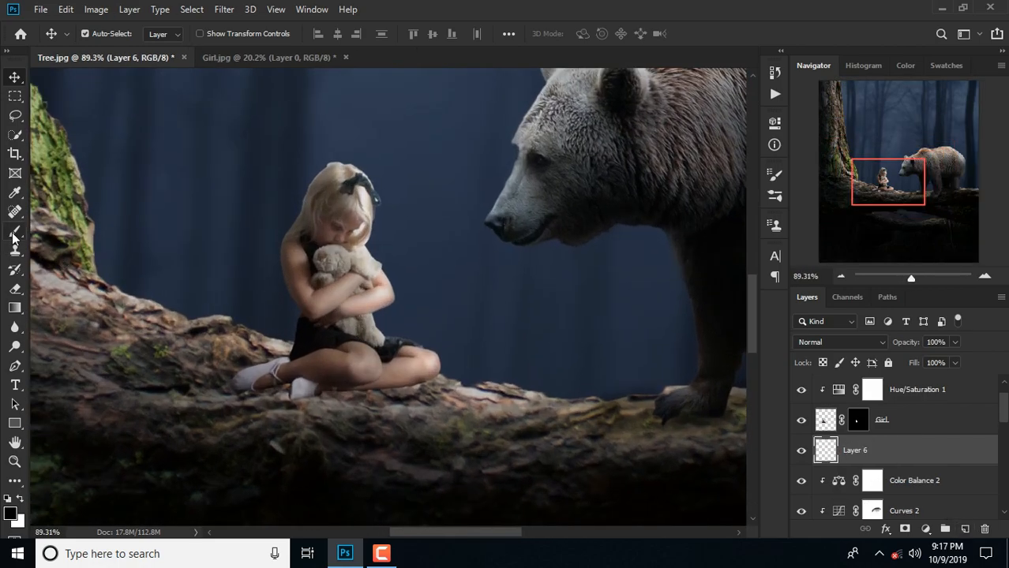
click(14, 232)
mouse_move(425, 384)
mouse_down()
mouse_move(311, 398)
mouse_move(360, 397)
mouse_move(195, 387)
mouse_move(192, 333)
mouse_move(262, 336)
mouse_move(193, 319)
mouse_move(272, 399)
mouse_move(369, 395)
mouse_move(276, 405)
mouse_move(419, 393)
mouse_move(227, 397)
mouse_move(451, 390)
mouse_move(313, 404)
mouse_move(286, 392)
mouse_move(445, 388)
mouse_up()
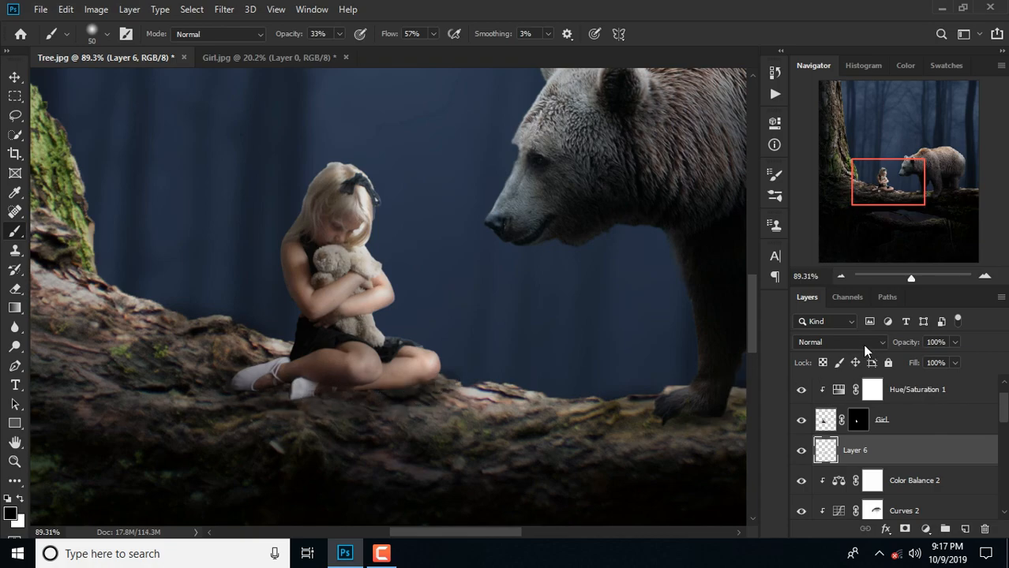
- Set the girl's shadow layer to Multiply at 90% opacity
click(873, 343)
click(822, 234)
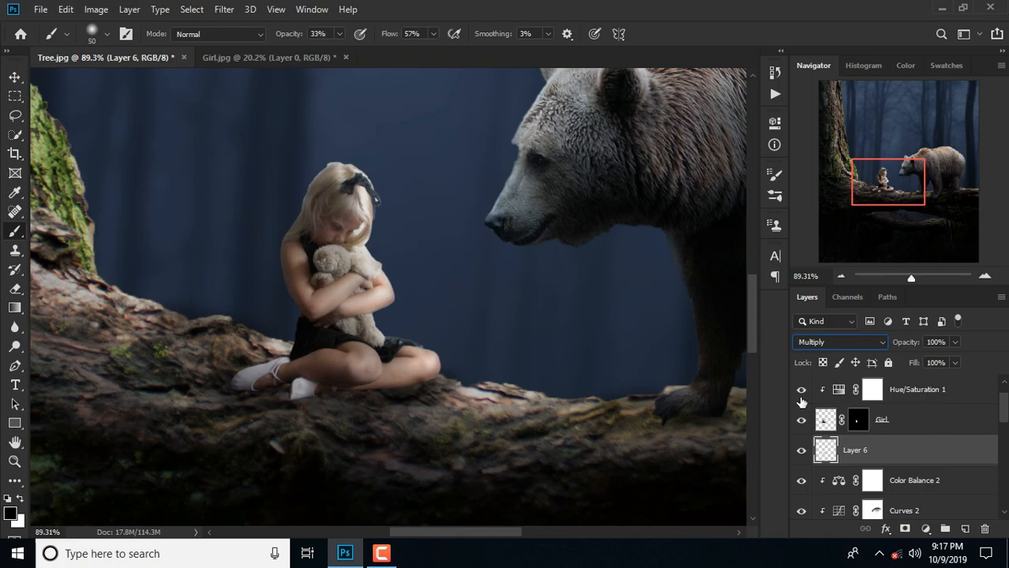
click(951, 345)
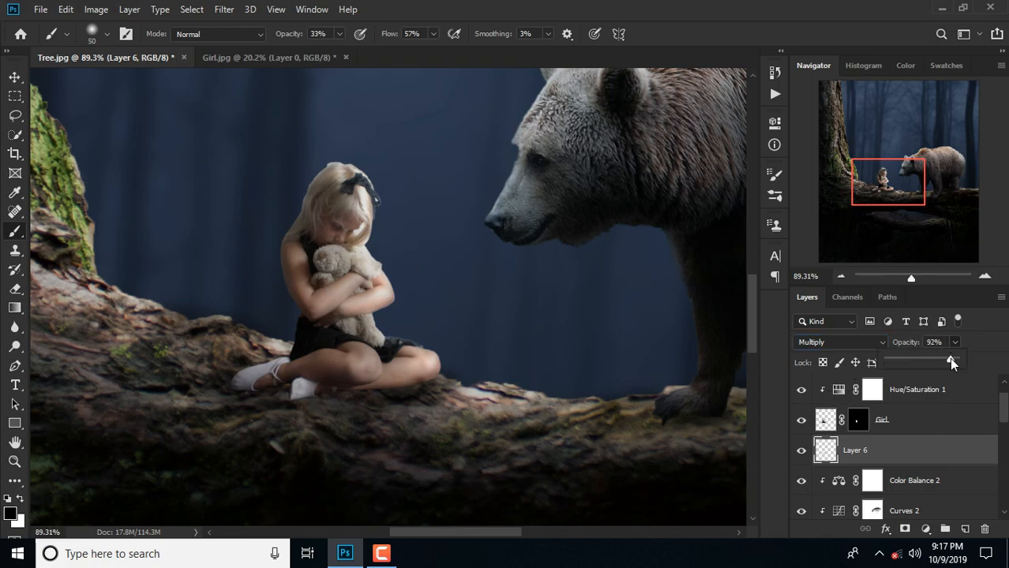
drag(949, 360, 947, 360)
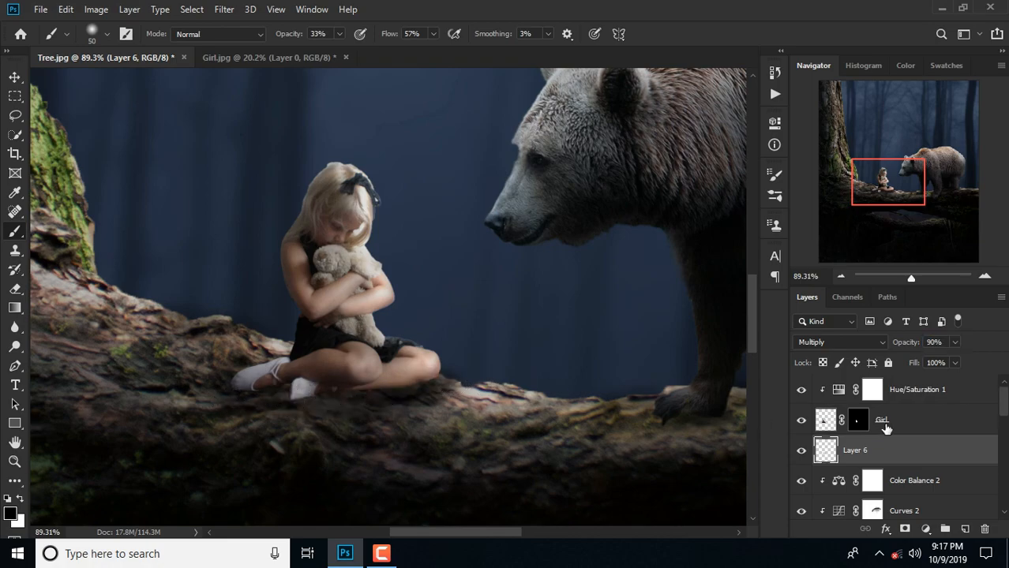
- Activate the Burn tool for midtones at 50% exposure on the gray Overlay layer clipped above the girl
scroll(885, 418, up, 1)
click(884, 391)
click(14, 345)
click(55, 343)
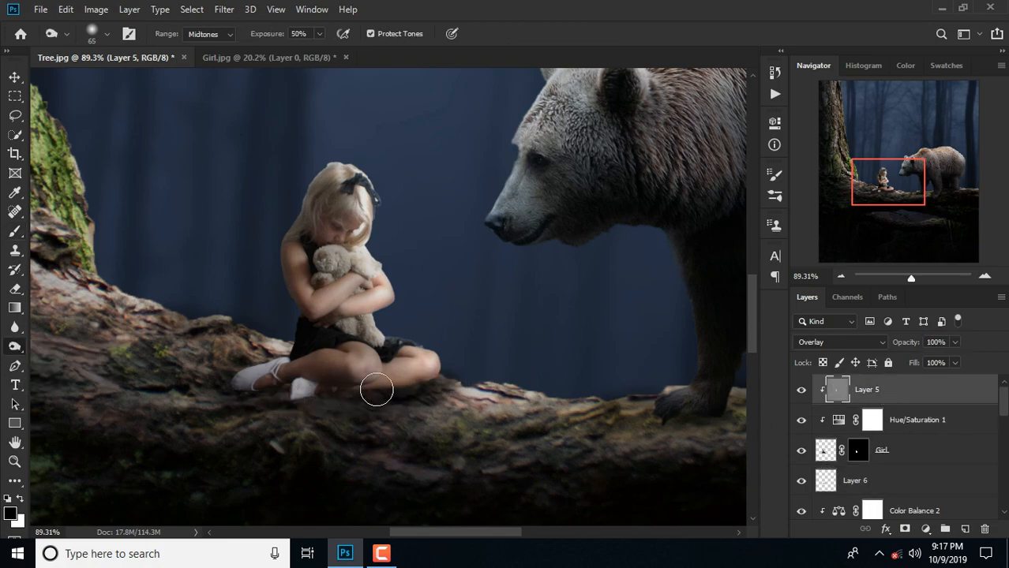
scroll(368, 391, up, 1)
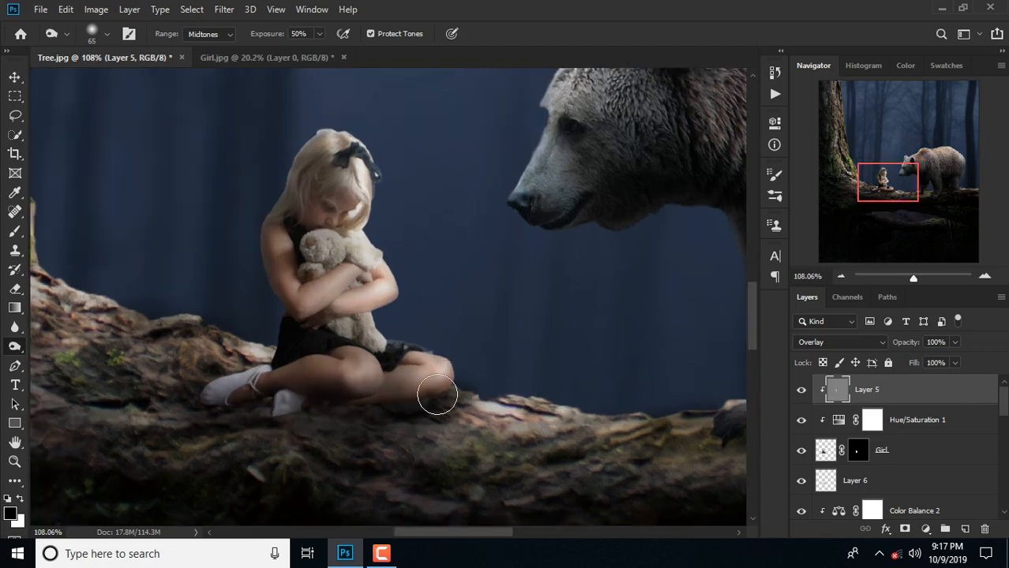
scroll(401, 417, down, 5)
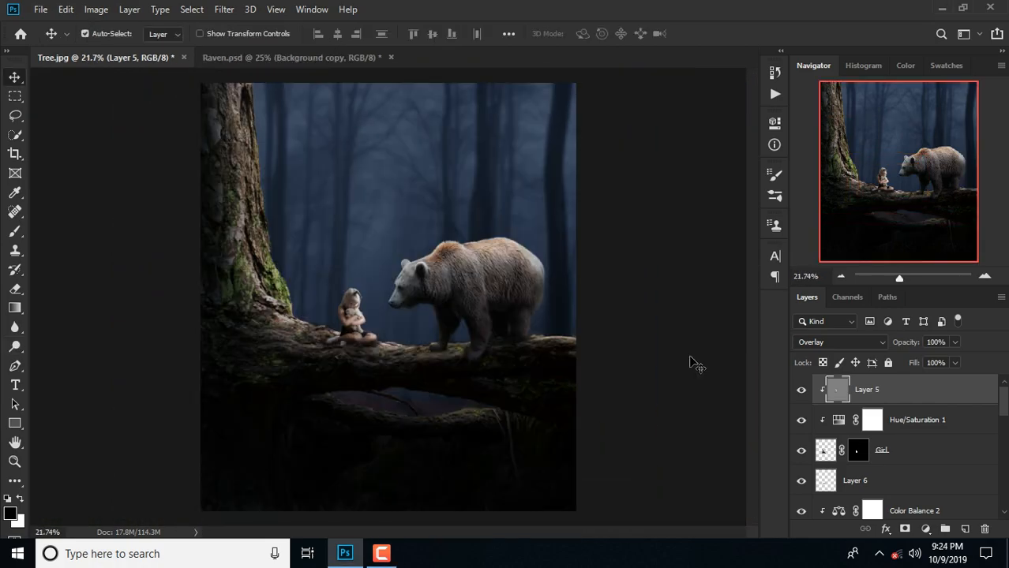
- Bring a raven from Raven.psd into Tree.jpg and position it at X 1373 px and Y 637 px
key(ctrl+Tab)
drag(316, 79, 207, 143)
key(ctrl+t)
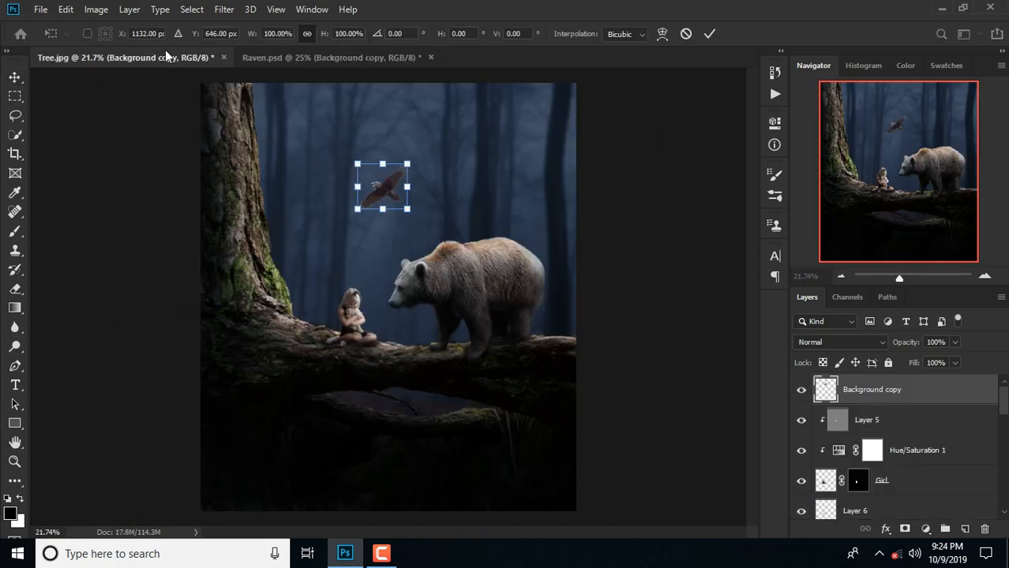
text(1373)
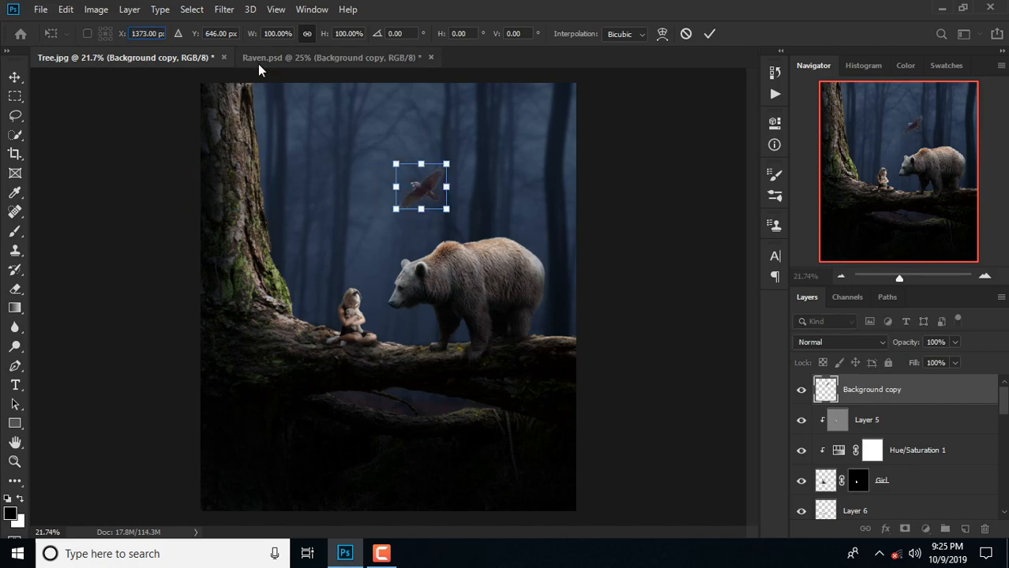
text(637)
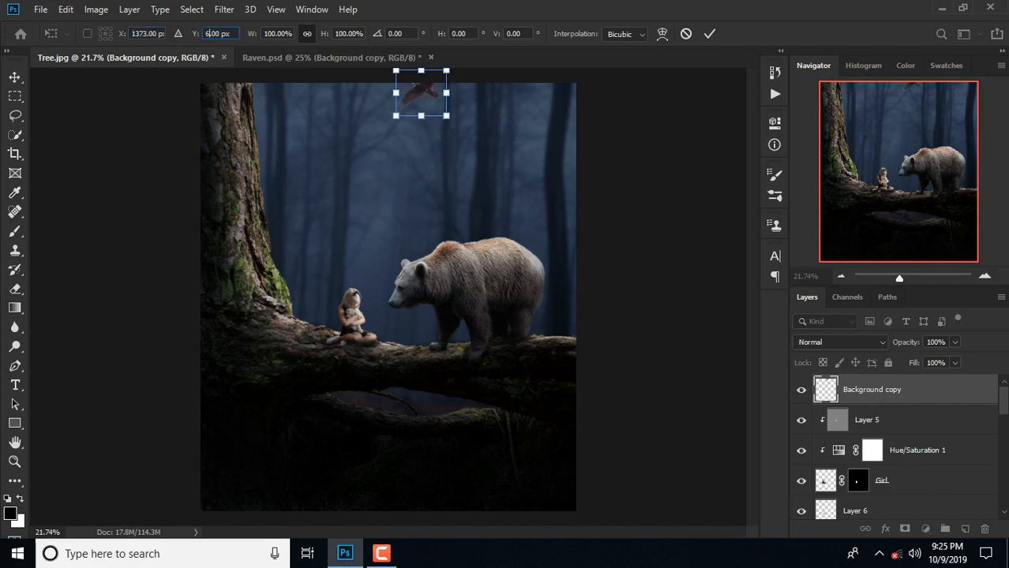
- Scale the placed raven proportionally to 90.5% and apply the transform
key(Tab)
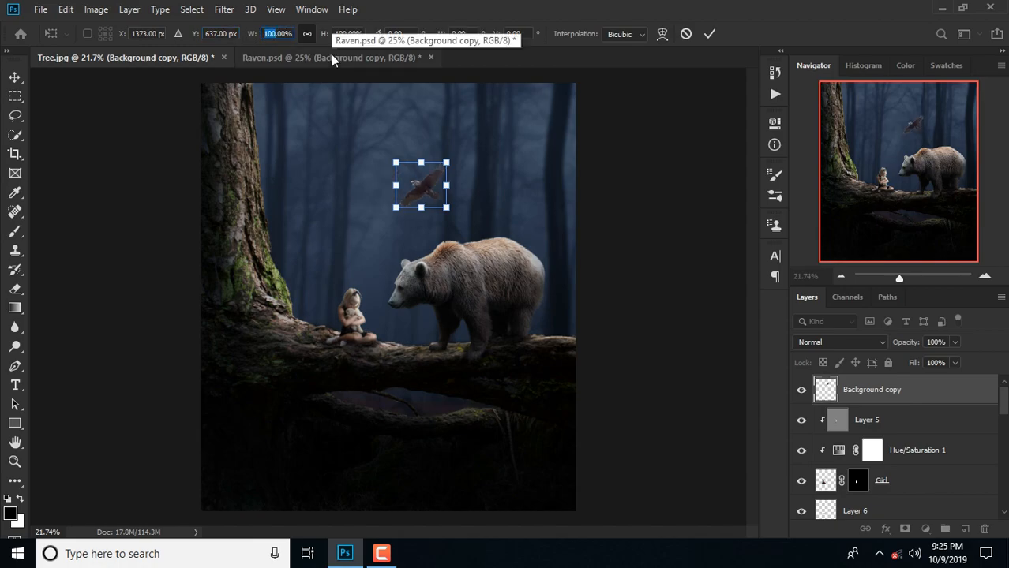
text(90)
key(BackSpace)
key(BackSpace)
text(5)
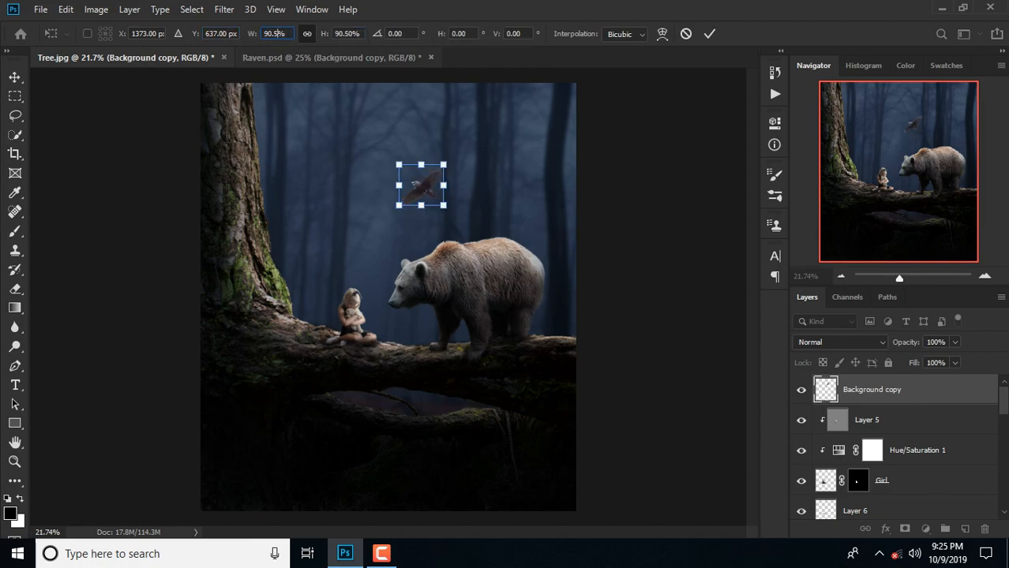
key(Return)
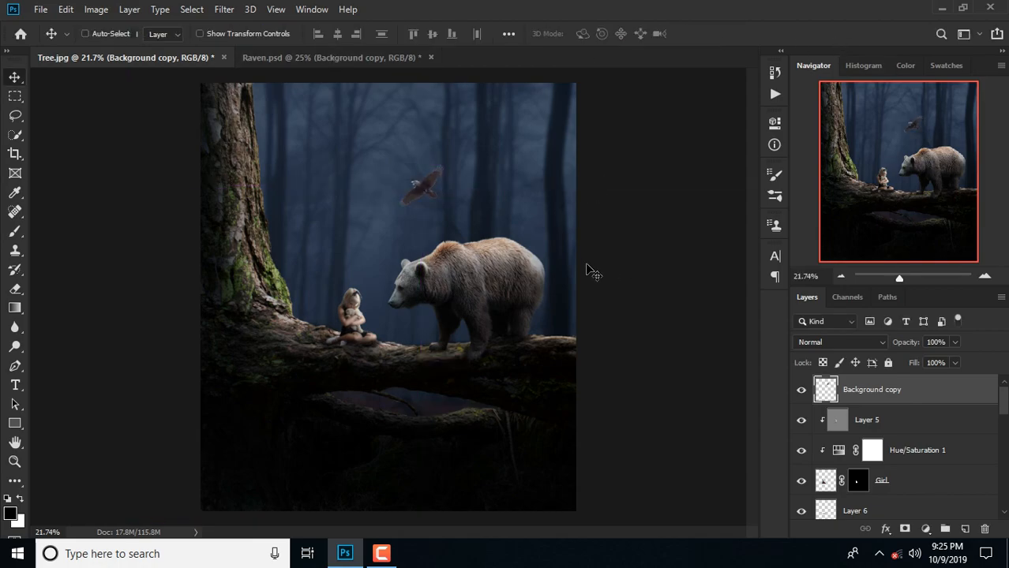
- Lower the raven's saturation and lightness with Hue/Saturation
key(ctrl+u)
drag(480, 79, 674, 142)
drag(657, 278, 624, 279)
drag(656, 318, 636, 317)
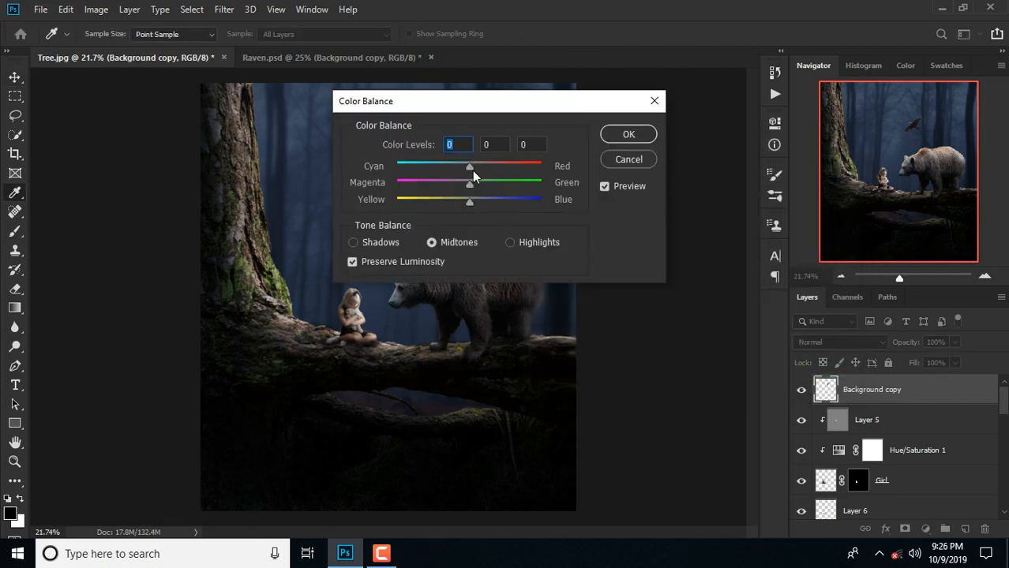
- Shift the raven's midtones toward cyan and blue with Color Balance, and open a Levels adjustment for its layer
drag(502, 101, 730, 156)
drag(684, 220, 679, 219)
mouse_move(696, 256)
mouse_down()
mouse_move(727, 256)
mouse_move(708, 256)
mouse_up()
key(Return)
key(v)
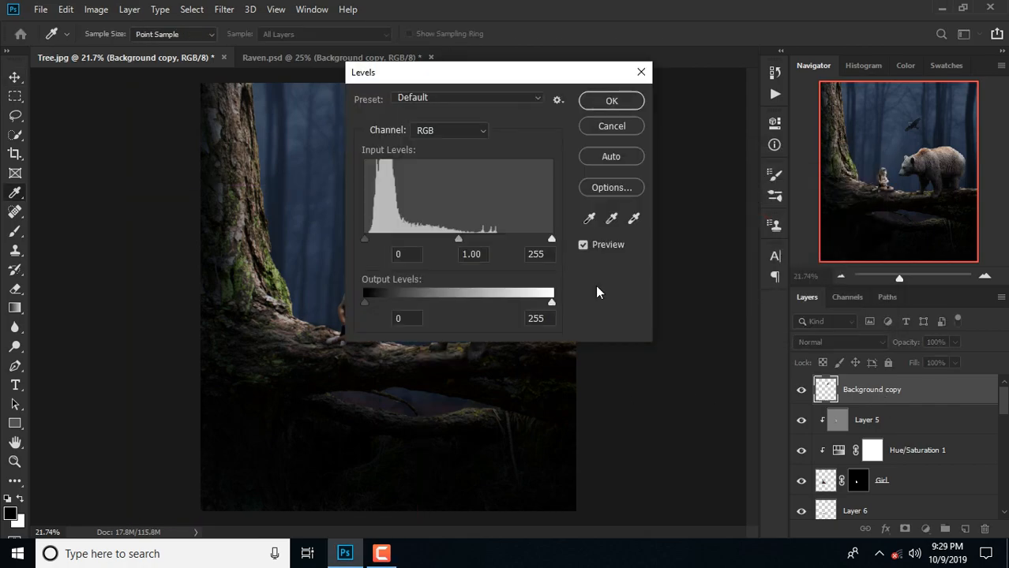
drag(518, 76, 717, 187)
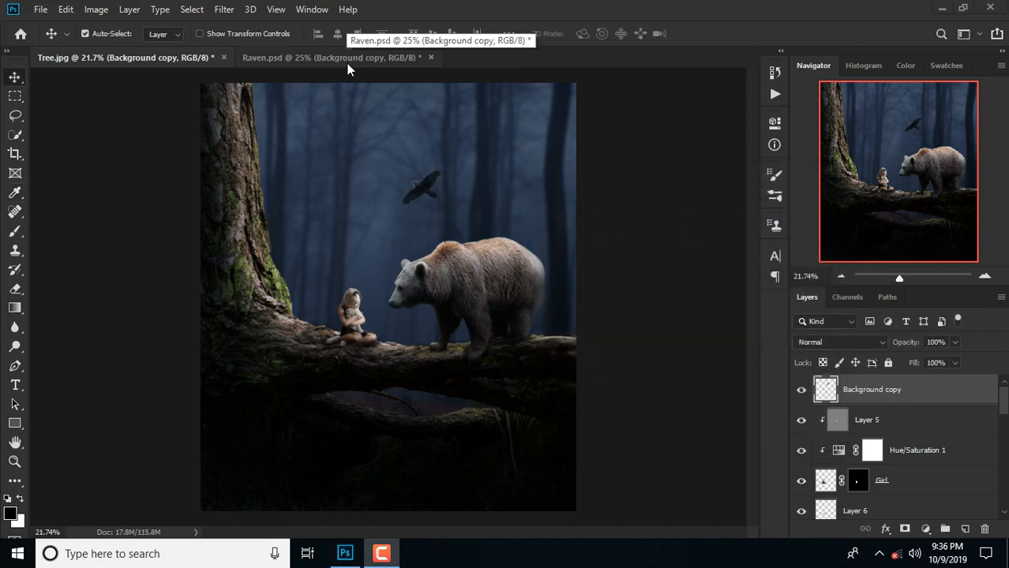
- Bring a second raven from Raven.psd into Tree.jpg above the first one and lasso the area around it
click(346, 59)
drag(193, 142, 379, 155)
scroll(395, 174, up, 3)
key(l)
mouse_move(312, 189)
mouse_down()
mouse_move(461, 191)
mouse_move(386, 215)
mouse_up()
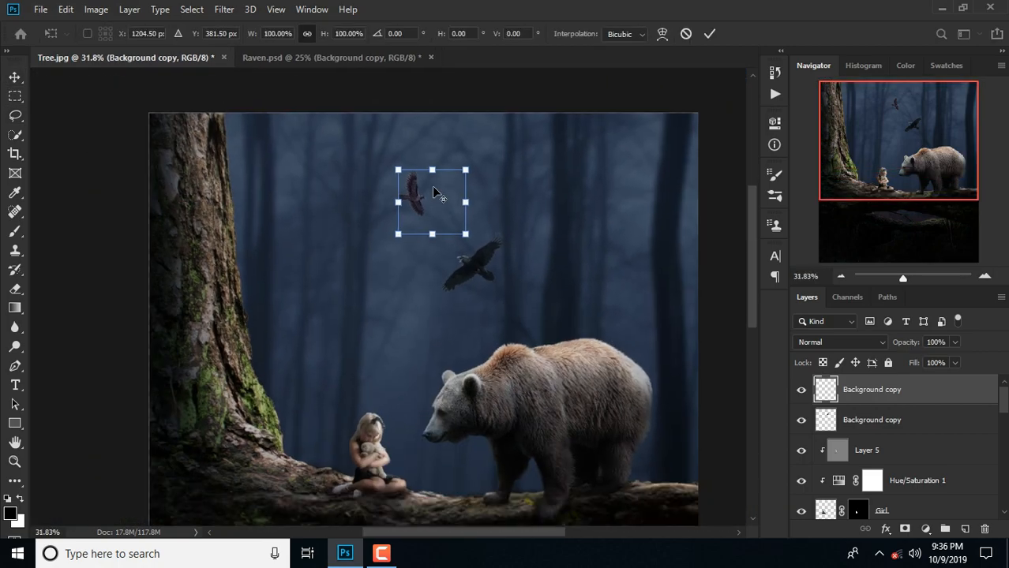
- Transform the second raven to X 1361.13 px, Y 230.33 px, 81.72% scale and -25.46° rotation
key(ctrl+0)
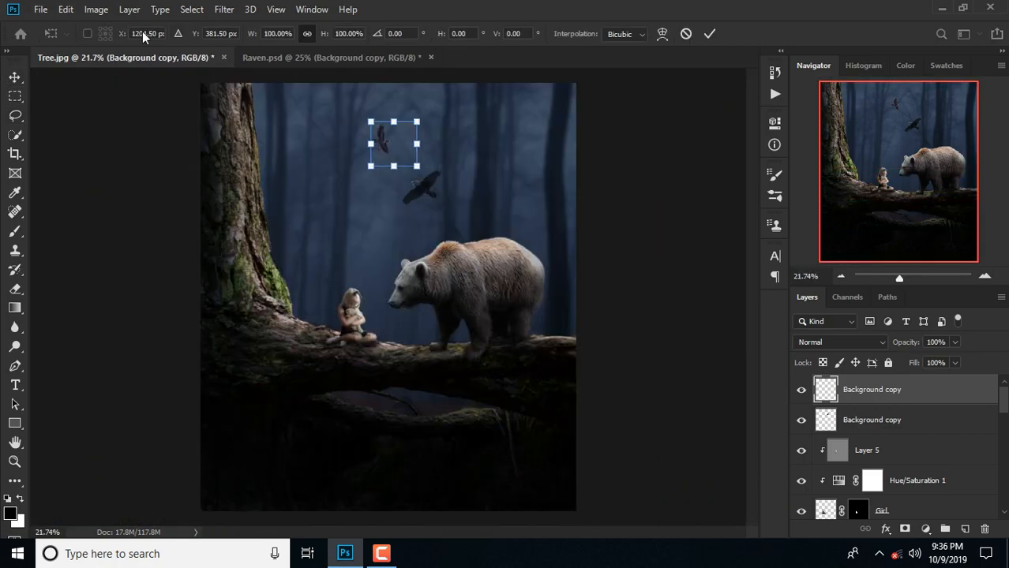
text(1361.13)
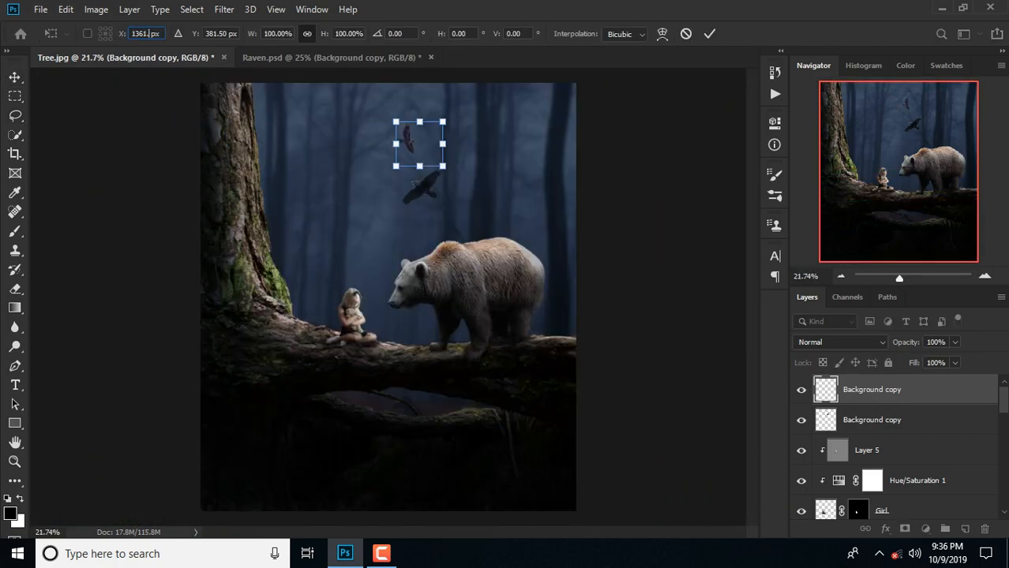
double_click(214, 33)
text(230.50)
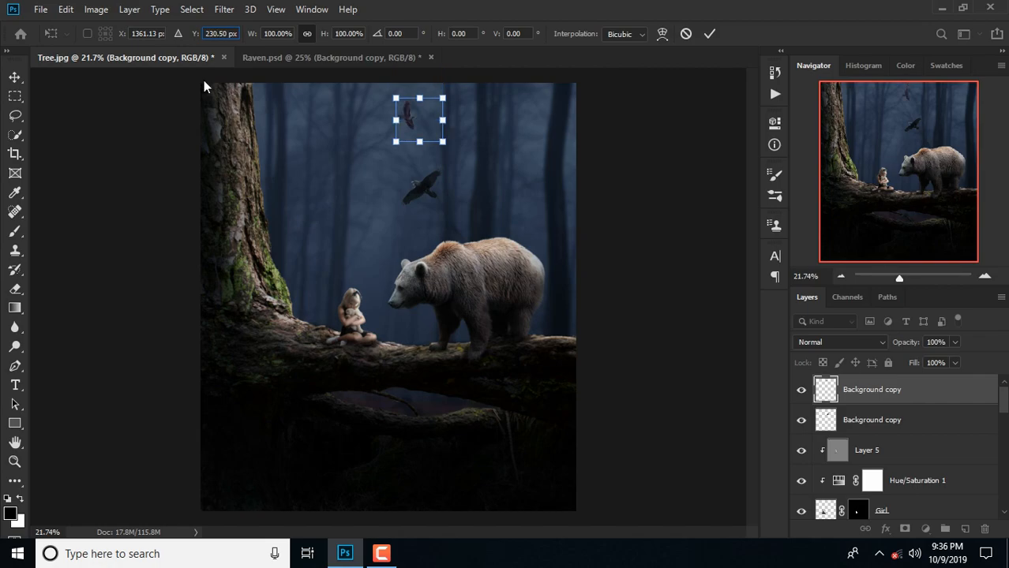
key(Tab)
text(81)
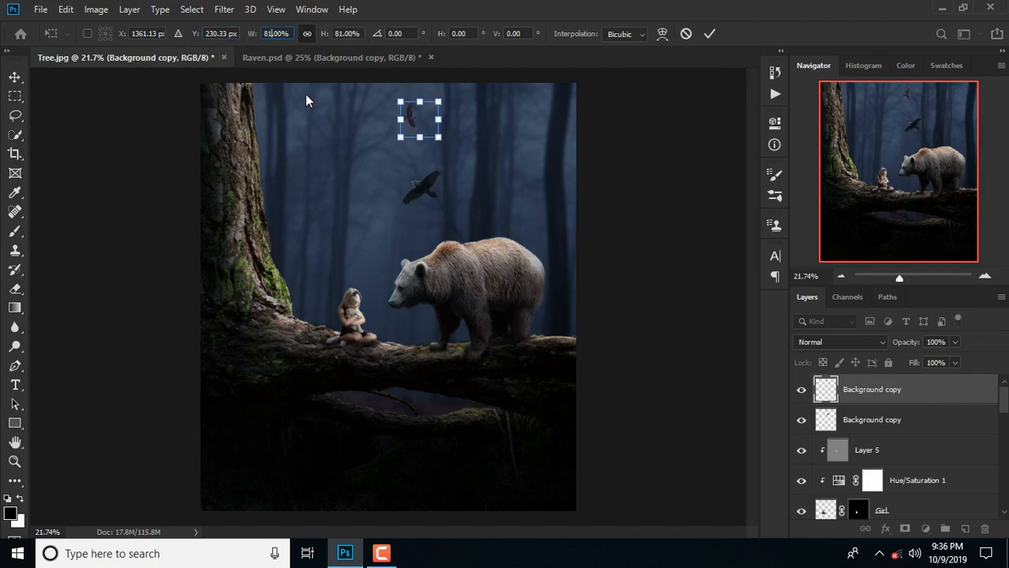
text(.72)
double_click(391, 34)
text(-52)
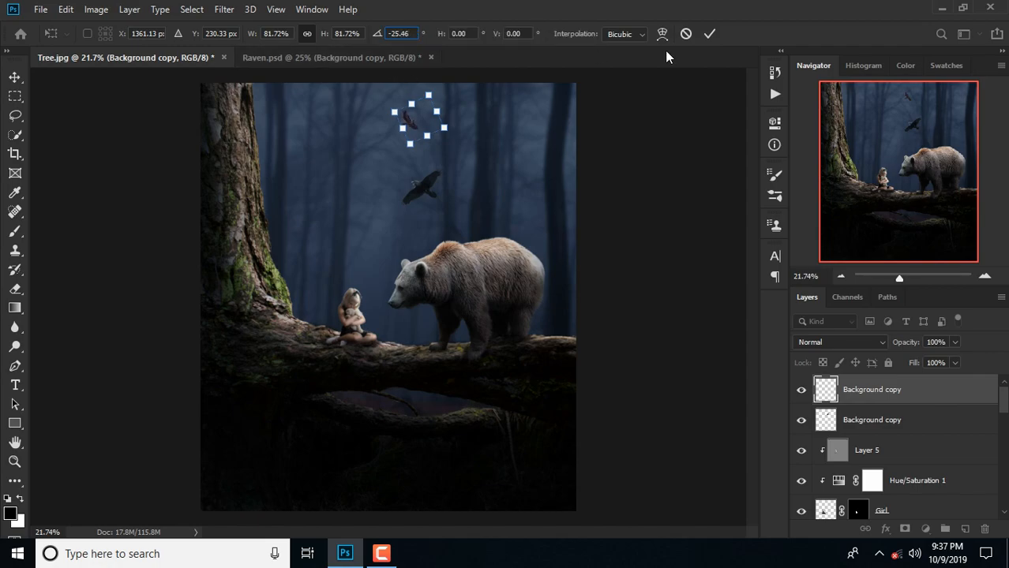
click(710, 34)
- Move the second raven to just above and beside the first one and enlarge it to about 110%
key(ctrl+t)
drag(415, 124, 424, 170)
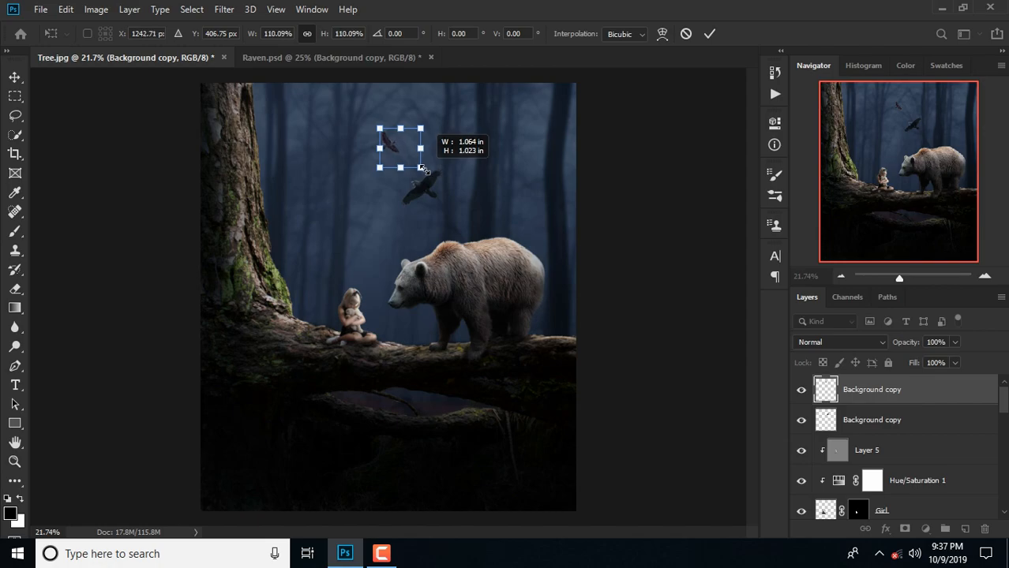
key(Return)
- Darken the second raven by lowering the white output level in Levels, and set its layer opacity to 74%
key(ctrl+l)
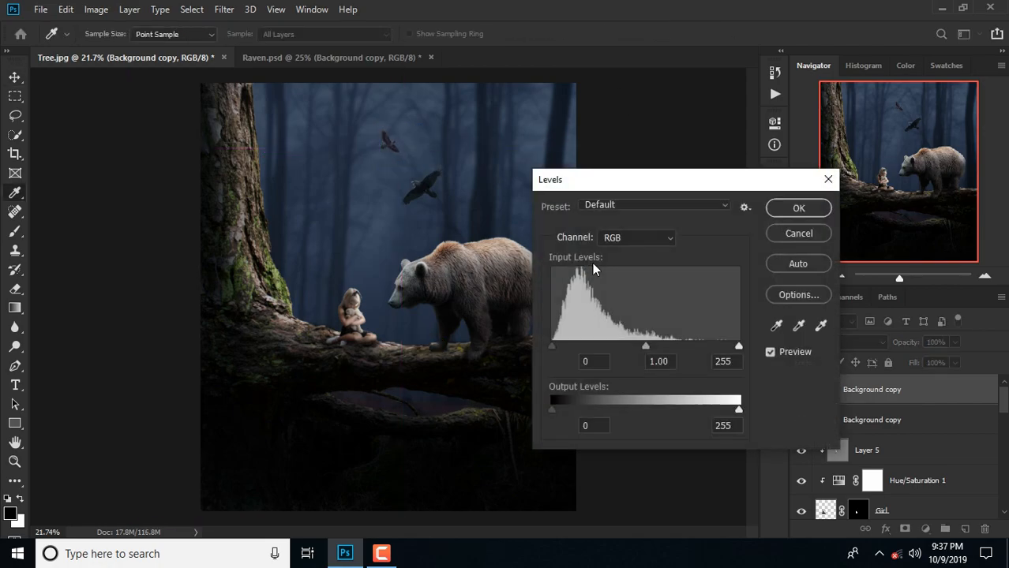
drag(726, 408, 663, 409)
click(798, 209)
click(954, 342)
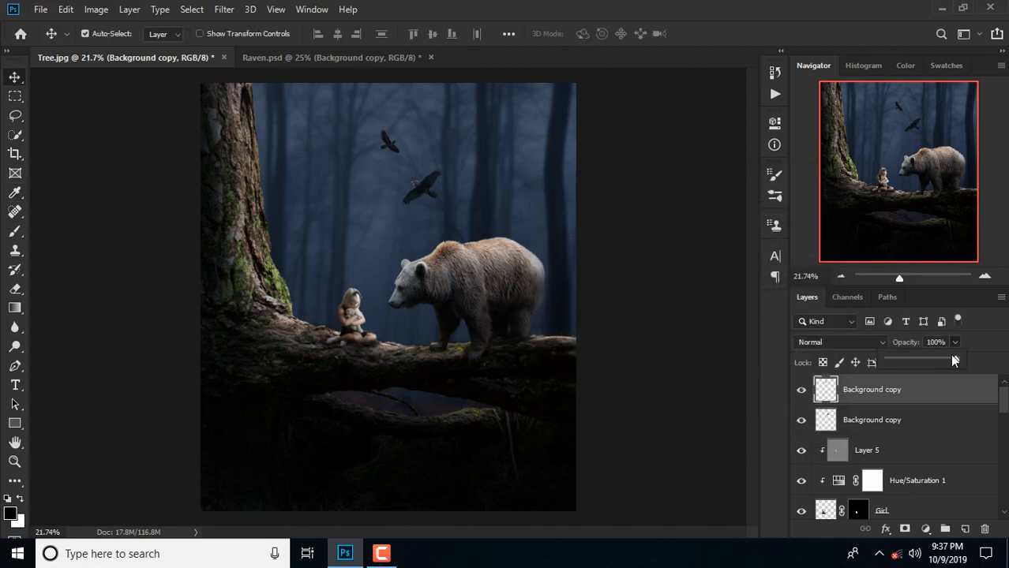
drag(937, 359, 935, 359)
click(781, 336)
- Apply Color Balance to the second raven's midtones with Cyan-Red at -11 and Yellow-Blue at +19
key(ctrl+b)
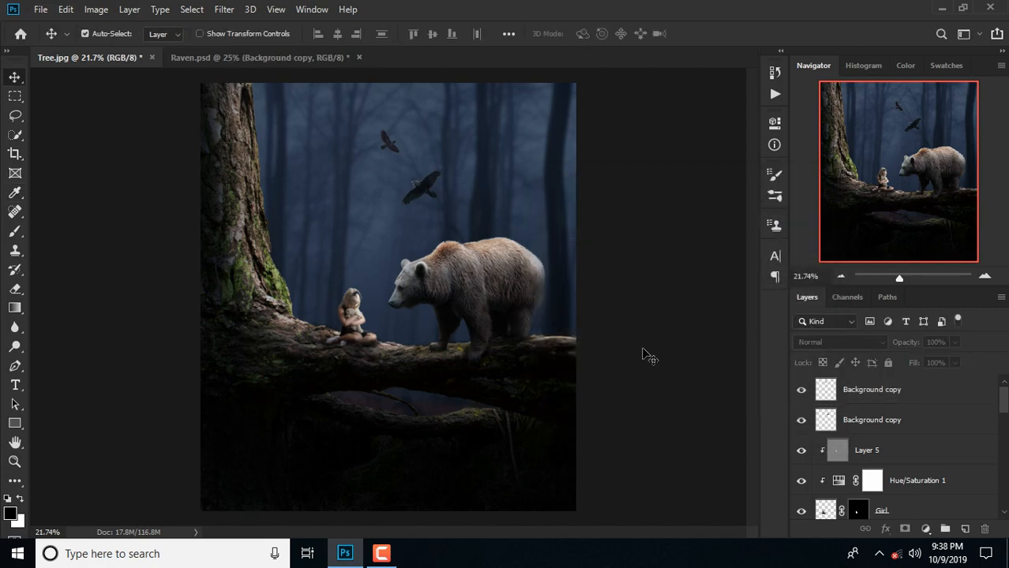
drag(684, 221, 715, 253)
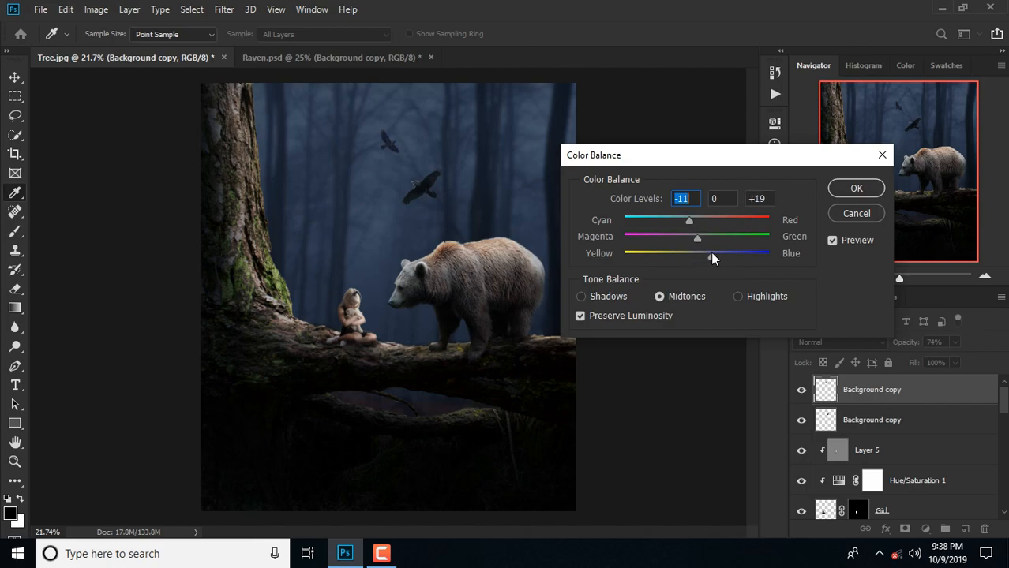
key(Return)
- Apply a Gaussian Blur with a 4.1 pixel radius to the second raven
click(224, 9)
mouse_move(326, 173)
click(425, 249)
drag(605, 338, 591, 333)
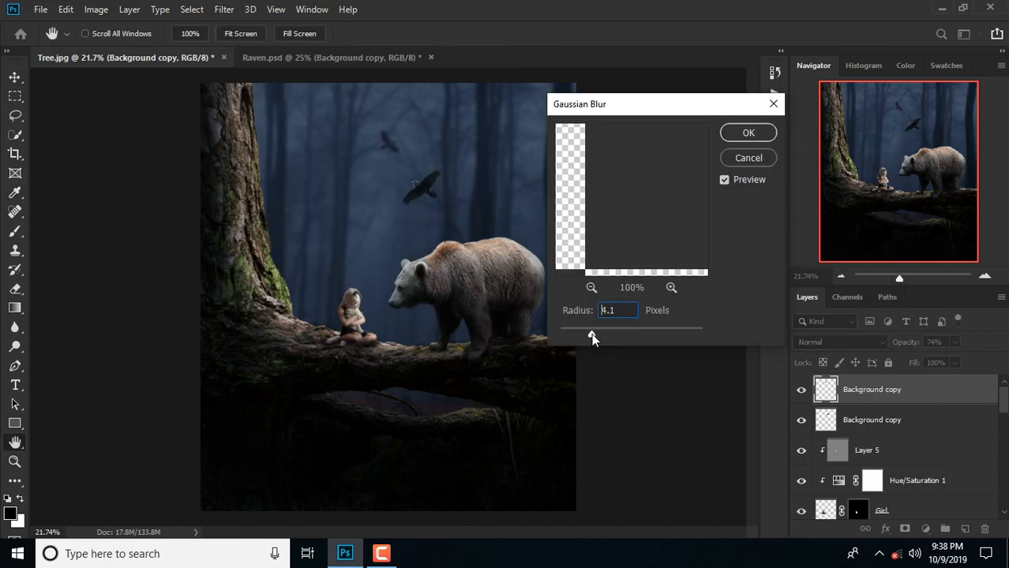
click(748, 132)
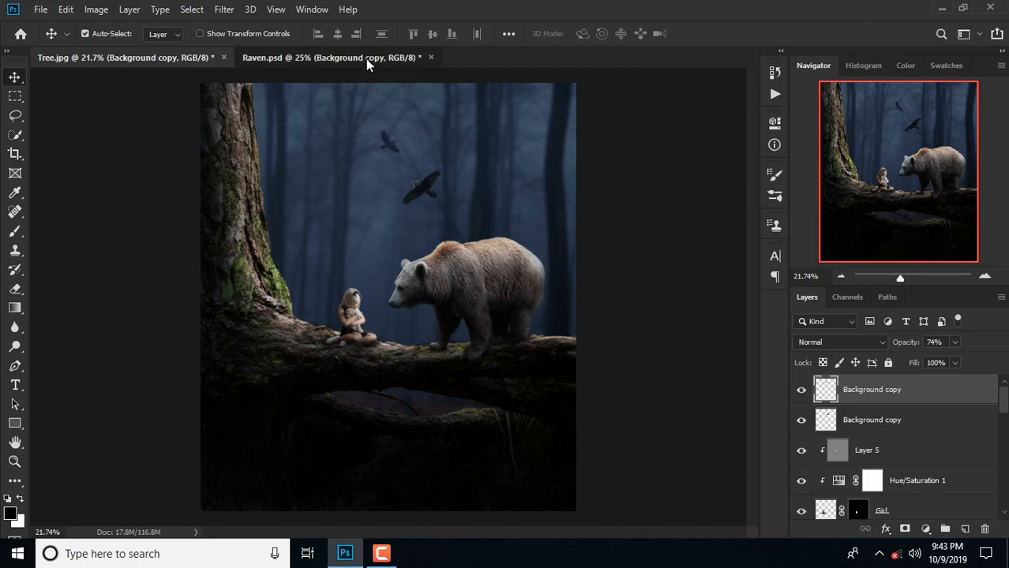
- Bring a third, larger raven from Raven.psd into Tree.jpg and position it at X 971.5 px and Y 637 px
click(331, 57)
drag(371, 327, 338, 214)
key(ctrl+t)
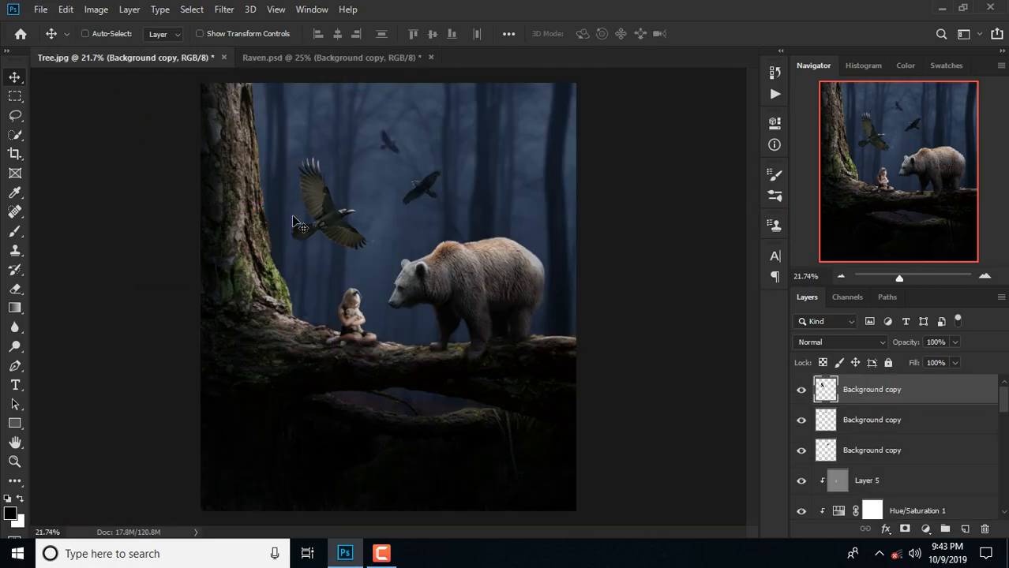
text(971.5)
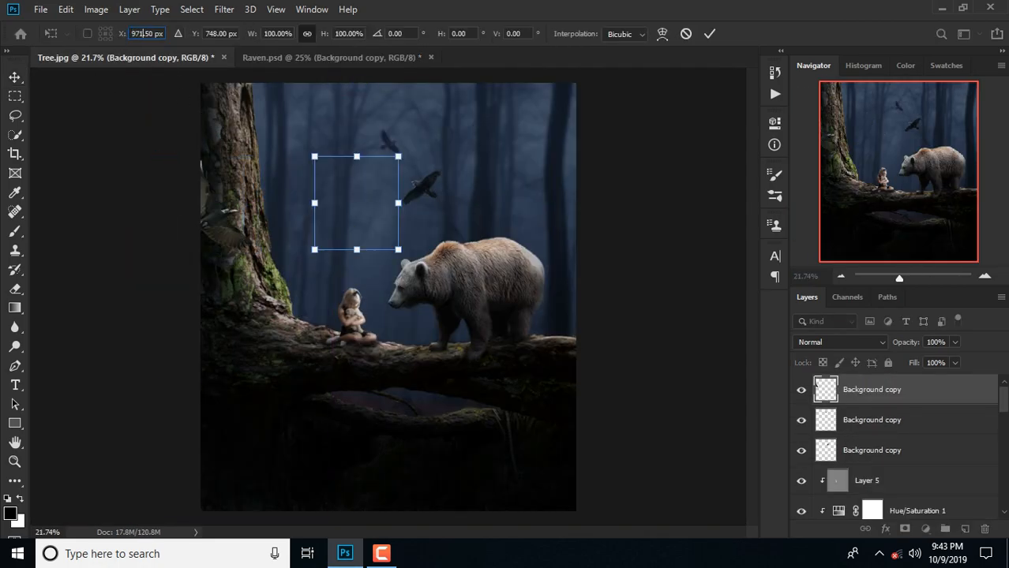
key(Tab)
text(637)
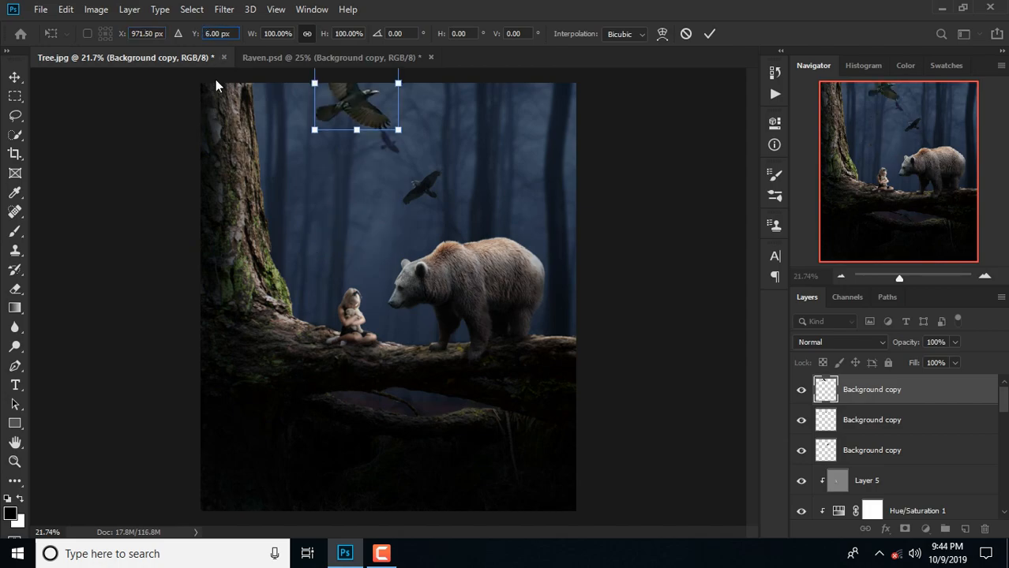
- Scale the third raven proportionally to 74.41% and apply the transform
key(Tab)
text(74)
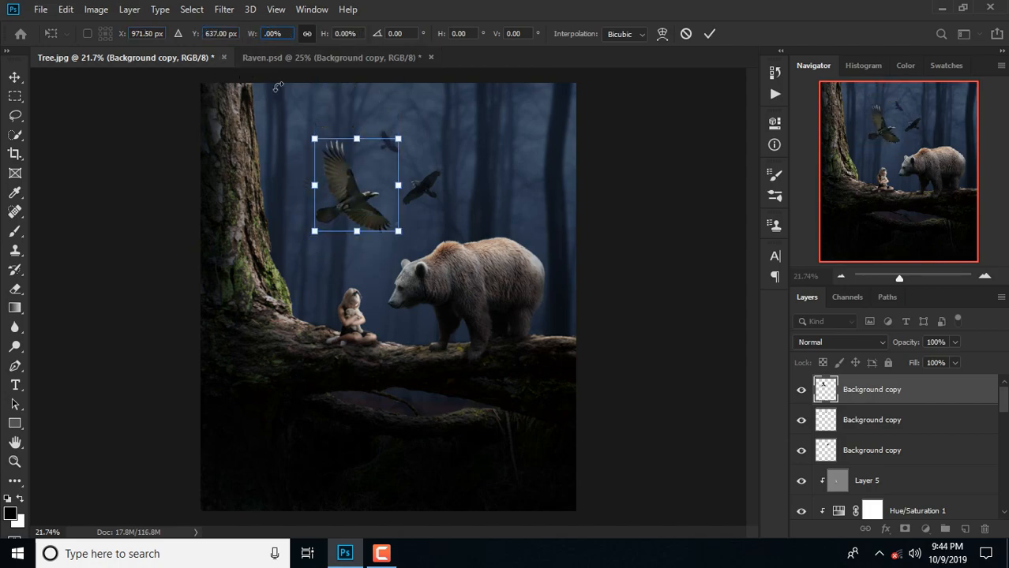
text(.41)
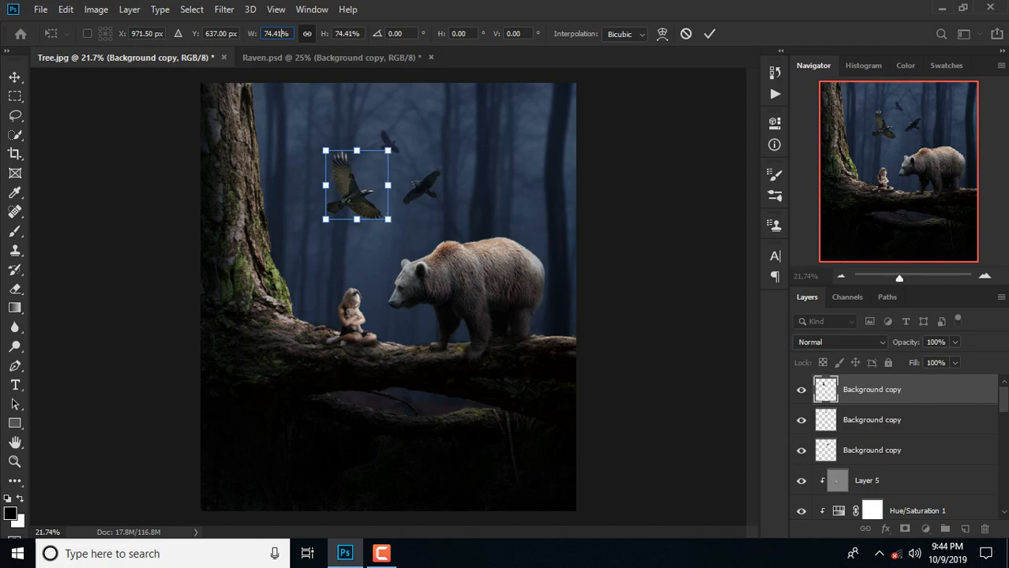
click(709, 34)
- Darken the third raven by lowering the white output level in Levels
key(ctrl+l)
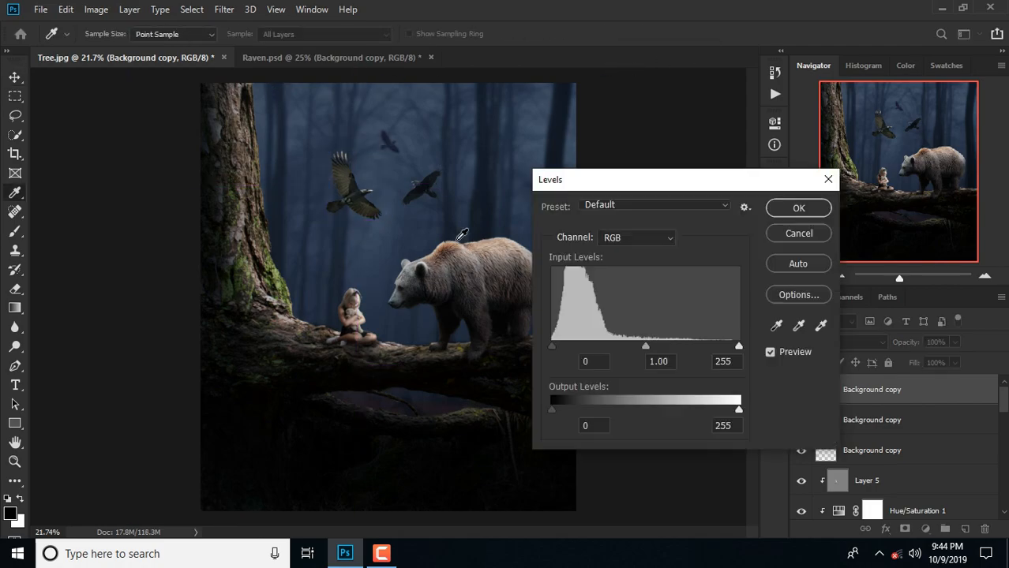
drag(693, 408, 690, 407)
click(797, 209)
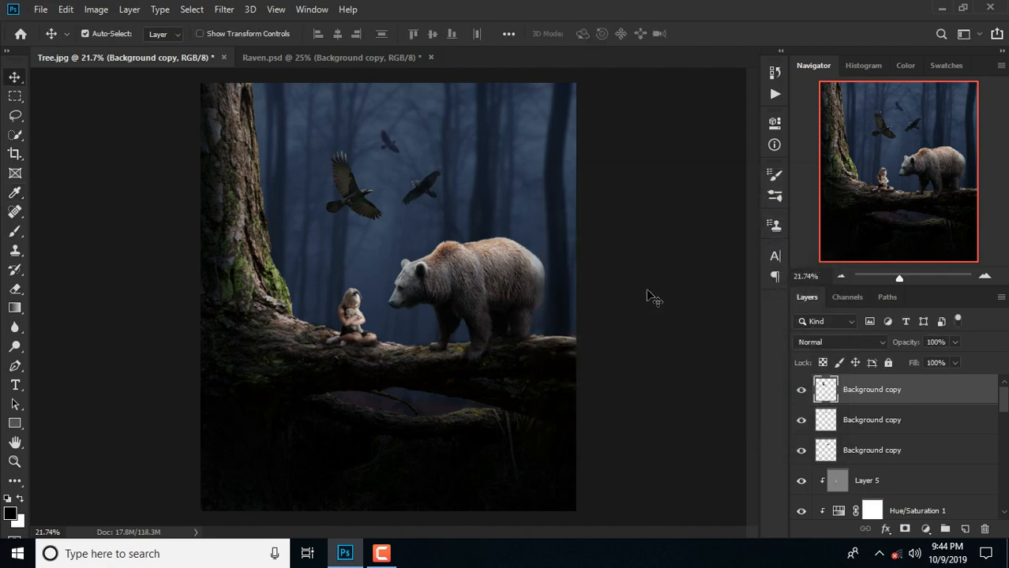
- Apply Color Balance to the third raven's midtones with Cyan-Red at -20 and Yellow-Blue at +29
key(ctrl+b)
drag(684, 221, 682, 222)
drag(697, 255, 717, 257)
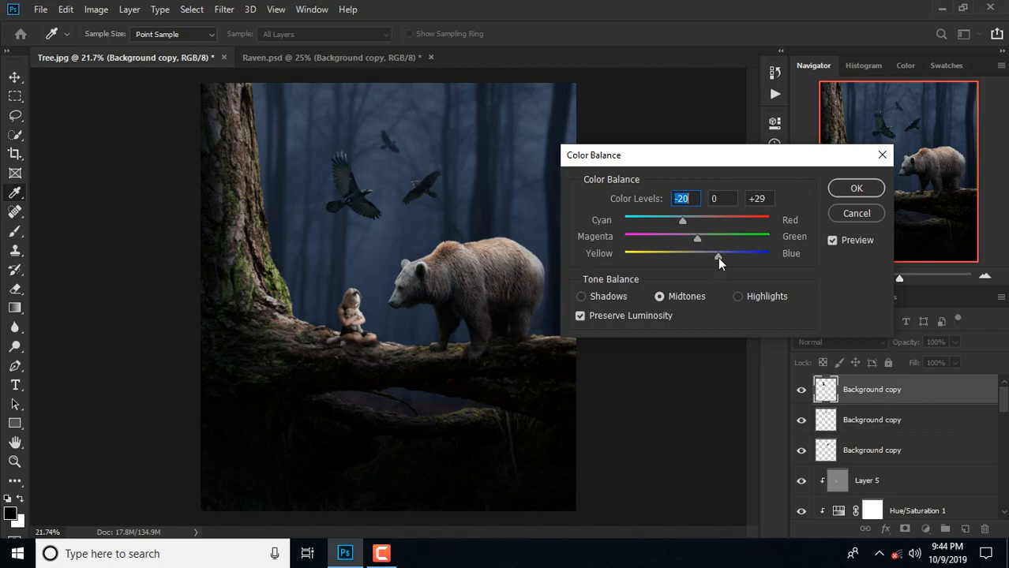
click(857, 188)
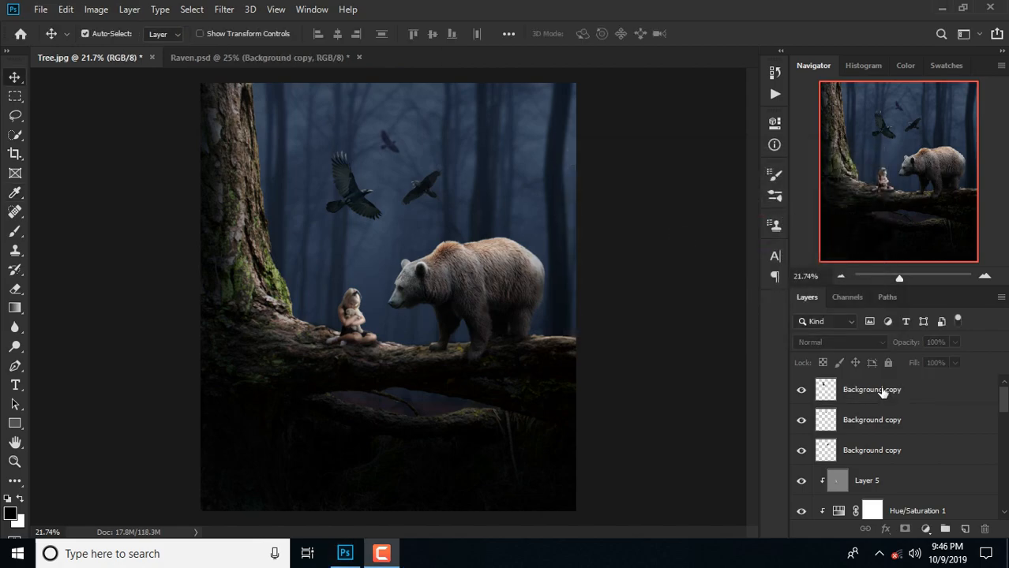
- Apply a Motion Blur to the lowest of the three raven layers
click(880, 389)
scroll(837, 410, up, 10)
click(844, 401)
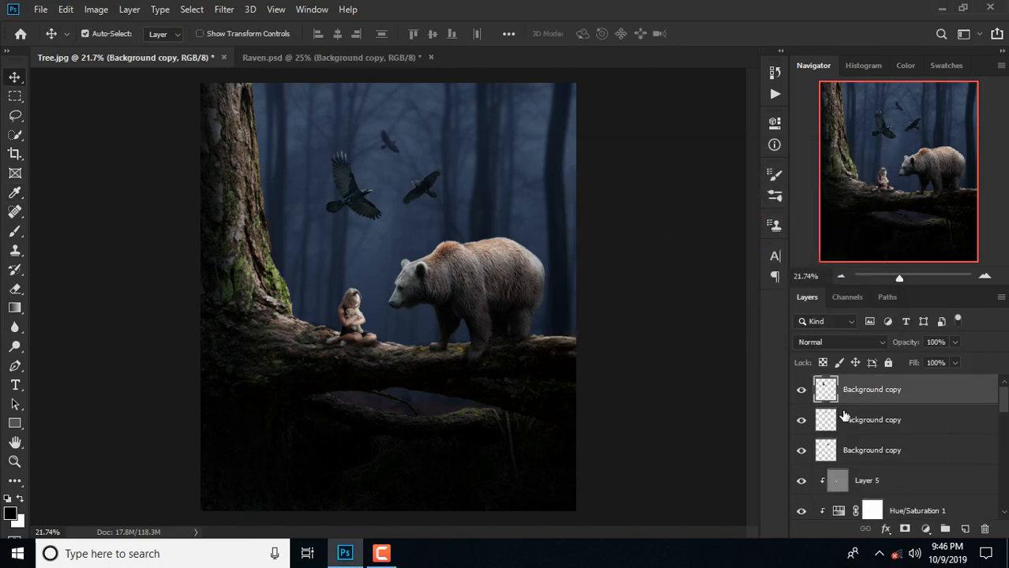
click(868, 455)
click(225, 9)
mouse_move(241, 169)
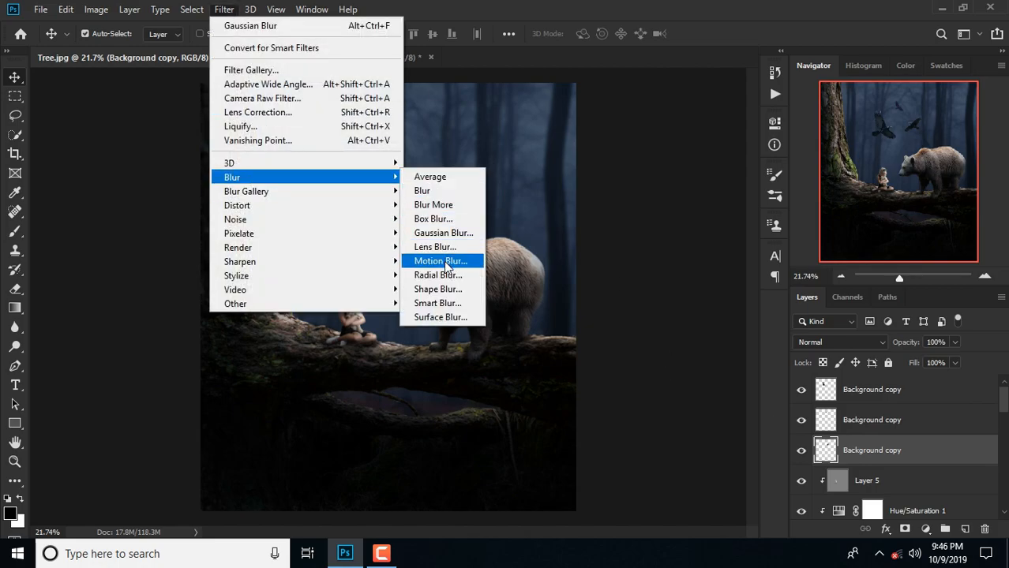
click(450, 261)
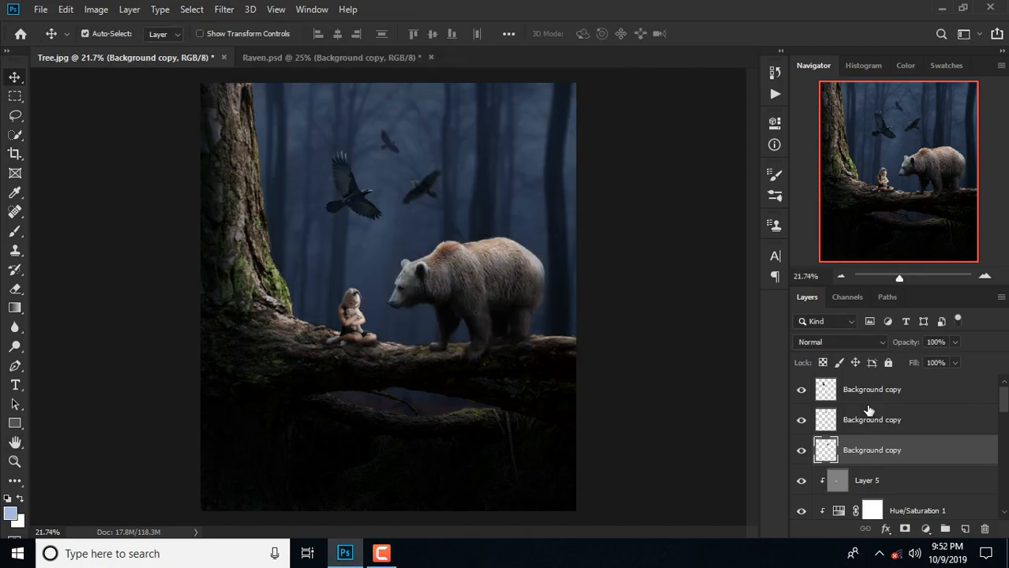
- Add a new layer above the ravens and paint one soft light-blue dab with a 900 px brush around the ravens
click(867, 404)
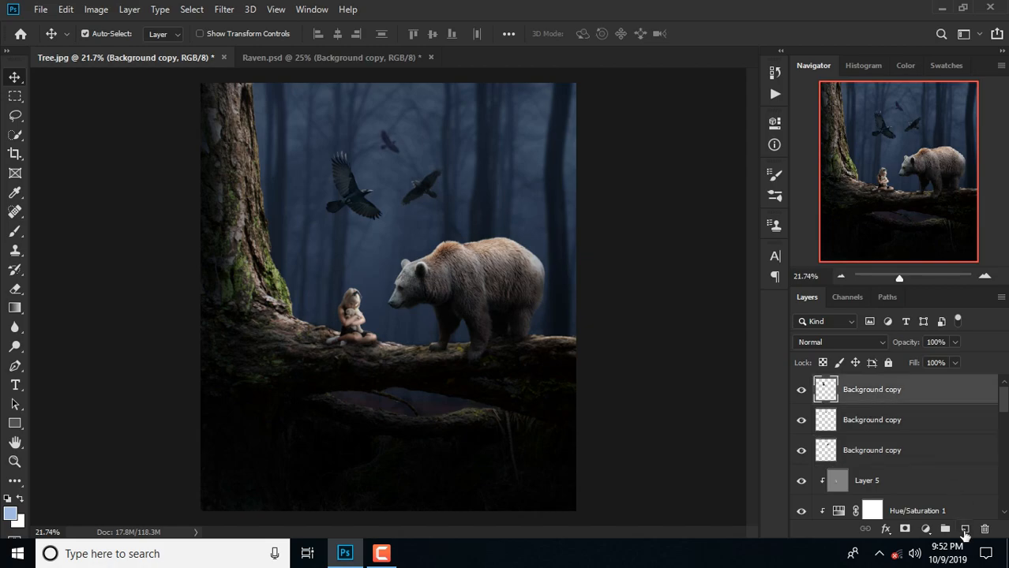
click(965, 529)
click(15, 231)
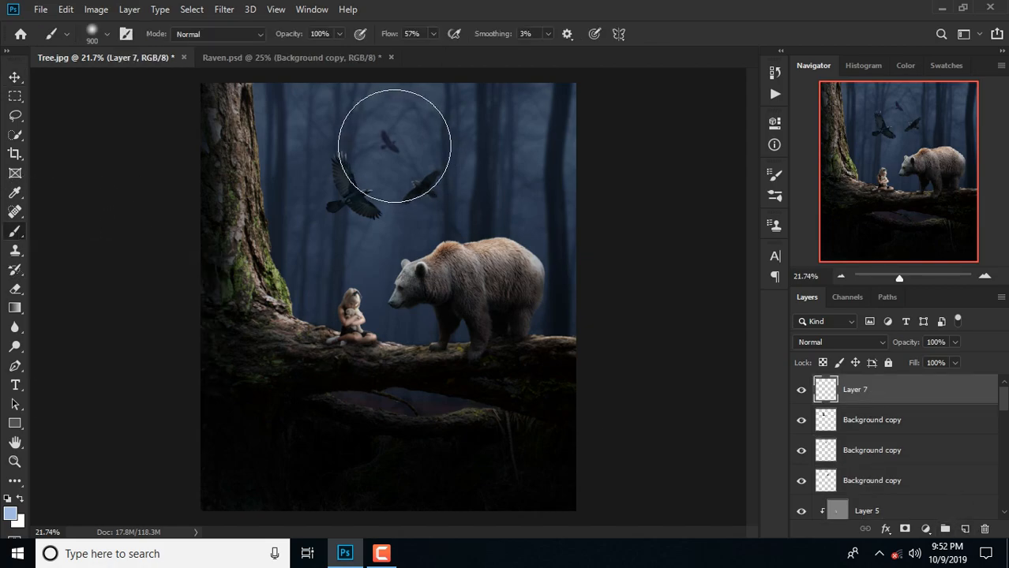
click(402, 149)
- Enlarge the light-blue glow proportionally to about 205.41% and center it over the upper forest at X 1300 px and Y 504 px
key(ctrl+t)
drag(512, 265, 744, 444)
drag(497, 242, 397, 141)
drag(175, 342, 164, 346)
drag(648, 350, 655, 355)
mouse_move(465, 195)
mouse_down()
mouse_move(470, 174)
mouse_move(472, 188)
mouse_up()
- Set the glow layer to Screen blend mode at 83% opacity and apply its transform
click(841, 342)
click(811, 428)
drag(909, 344, 896, 346)
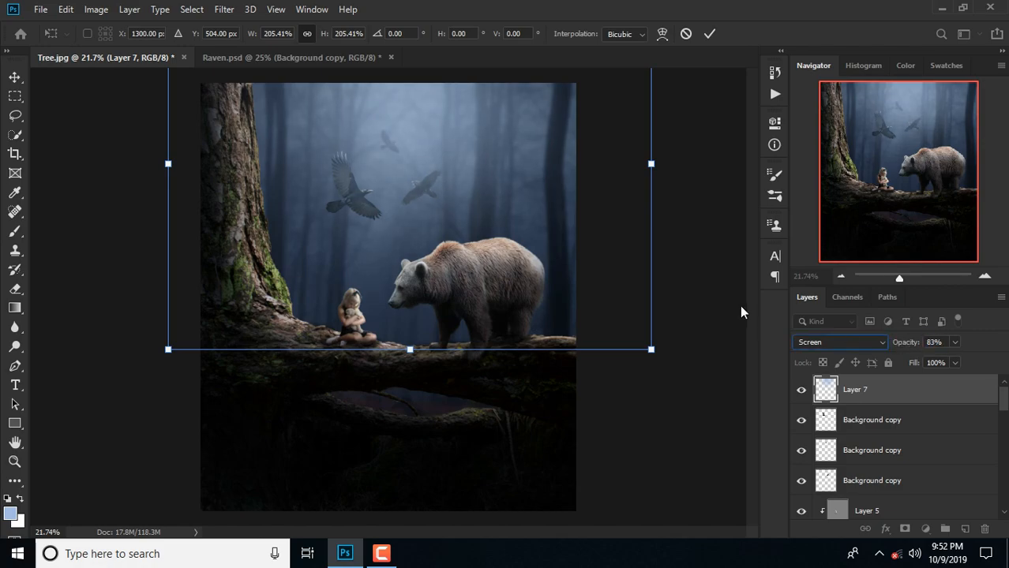
click(710, 34)
click(15, 78)
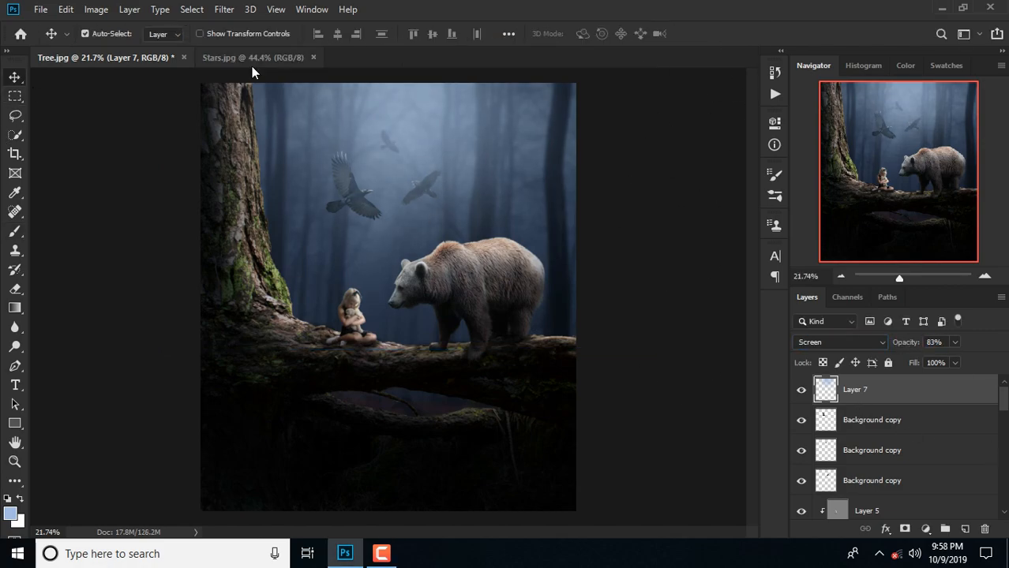
- Bring the starfield from Stars.jpg into Tree.jpg and position it at X 1146 px and Y 1121 px
click(252, 59)
drag(432, 288, 387, 229)
key(ctrl+t)
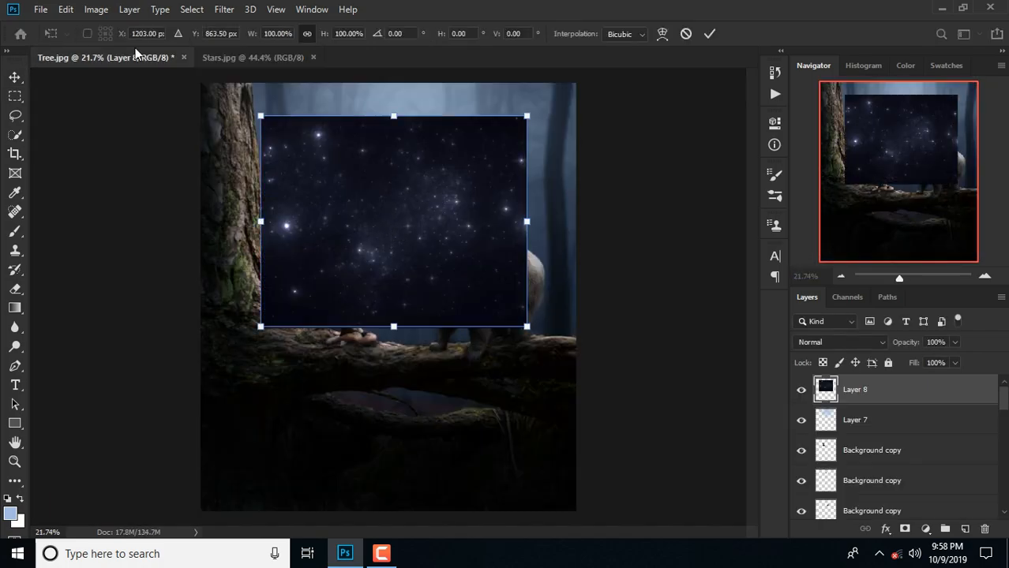
click(147, 35)
text(1146)
key(Tab)
text(178.5)
key(Return)
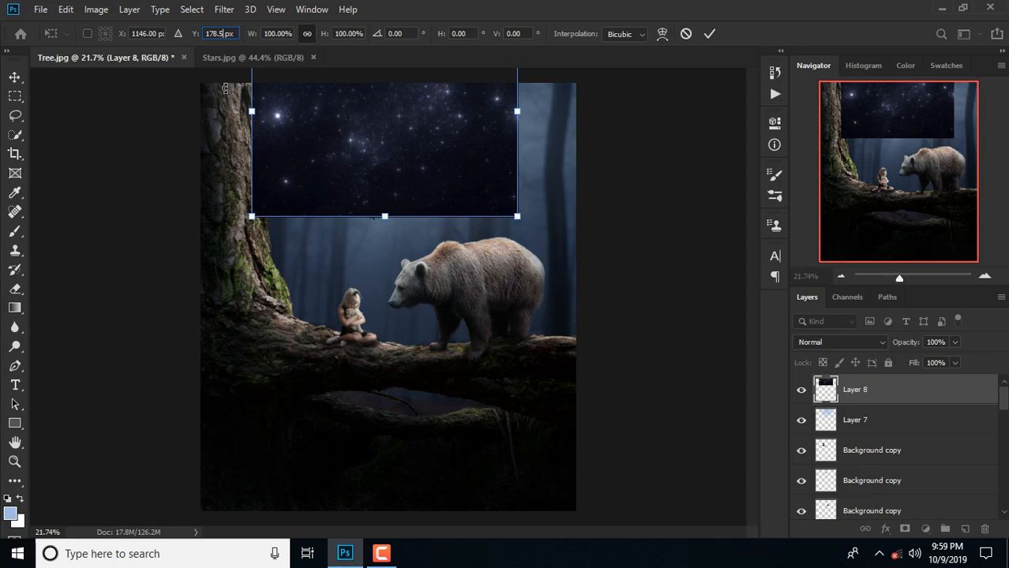
text(1121)
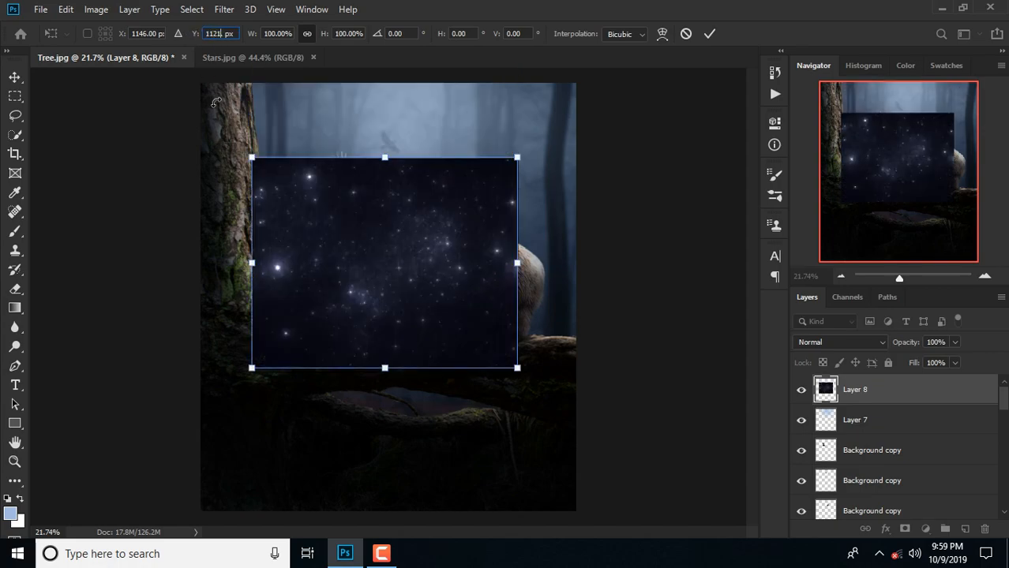
- Scale the stars layer proportionally to 178%, apply the transform, and set its blend mode to Screen
click(275, 33)
text(178)
key(Return)
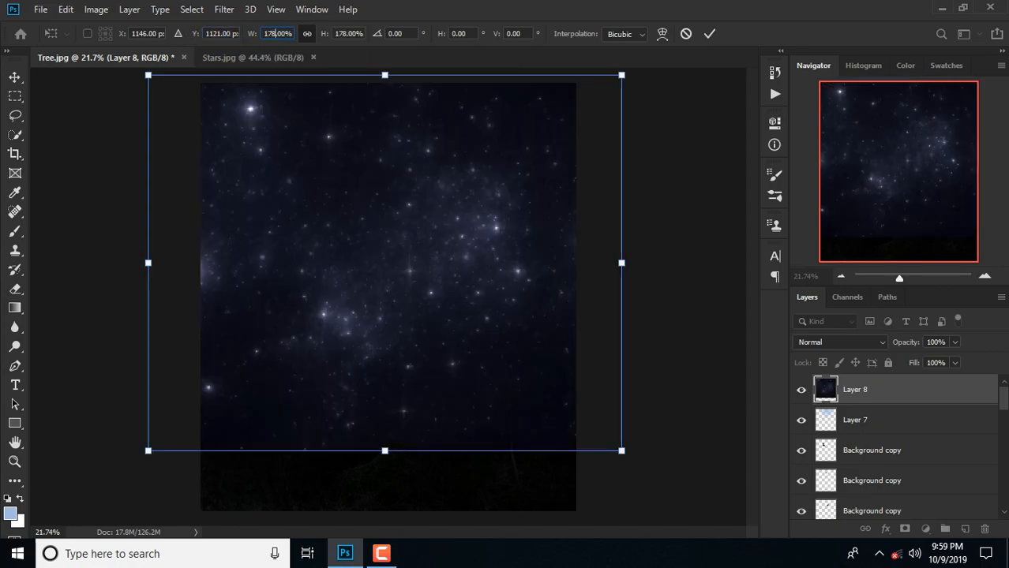
click(709, 33)
click(824, 340)
click(821, 292)
- Tone down the stars layer in Levels with a white output of 169 and adjusted midtone and white inputs
key(ctrl+l)
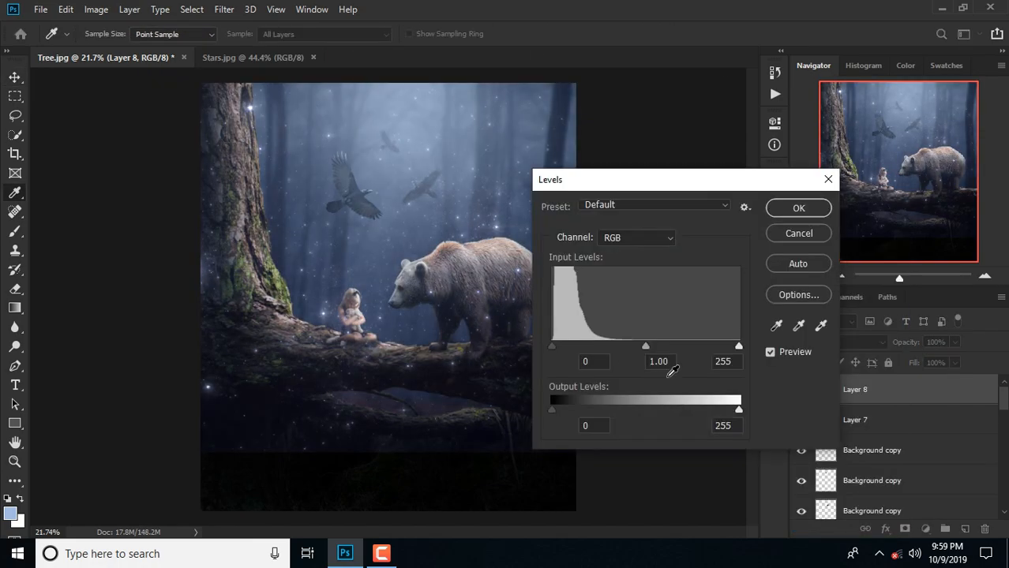
drag(688, 408, 675, 409)
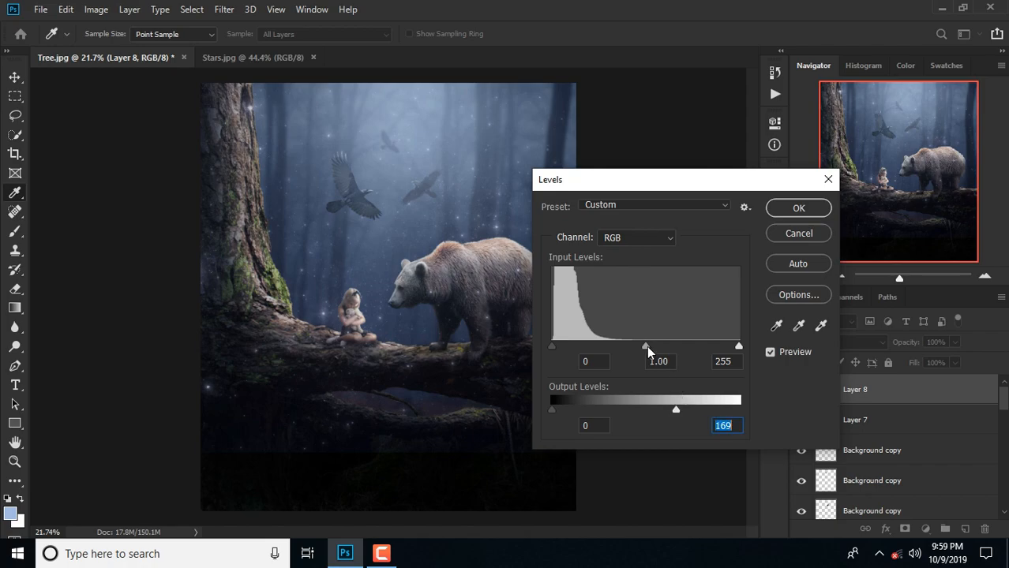
drag(660, 347, 659, 347)
drag(738, 346, 731, 348)
key(Return)
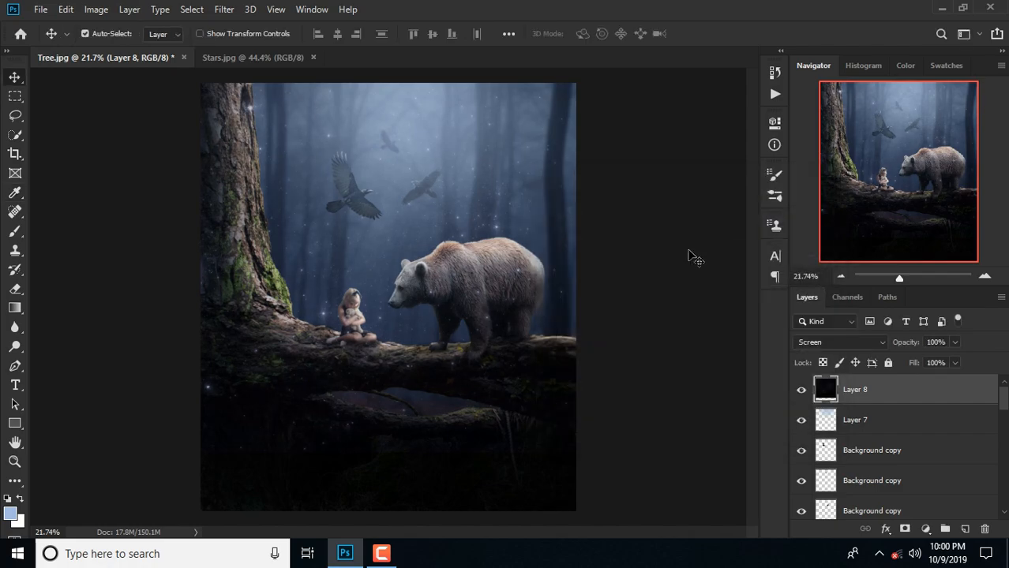
- Soften the stars layer with a Gaussian Blur of 2.1 pixels radius
click(223, 9)
mouse_move(260, 174)
click(442, 225)
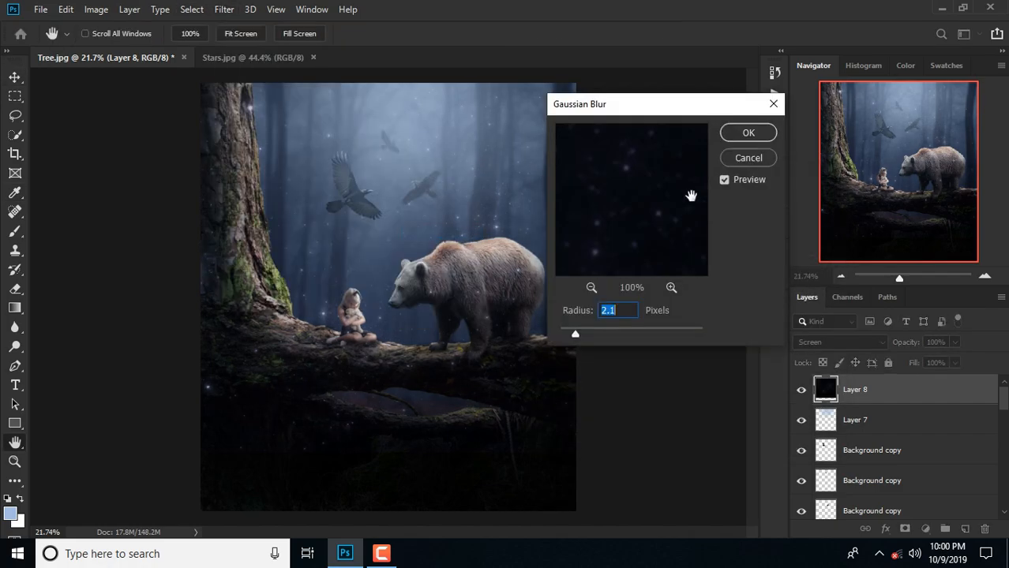
click(747, 134)
key(v)
key(ctrl+t)
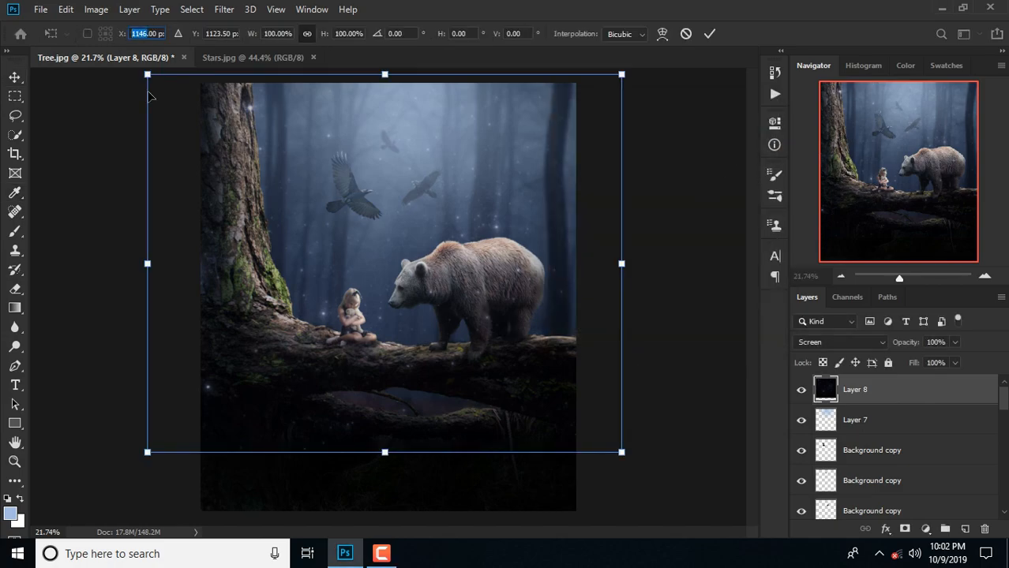
text(100)
click(714, 35)
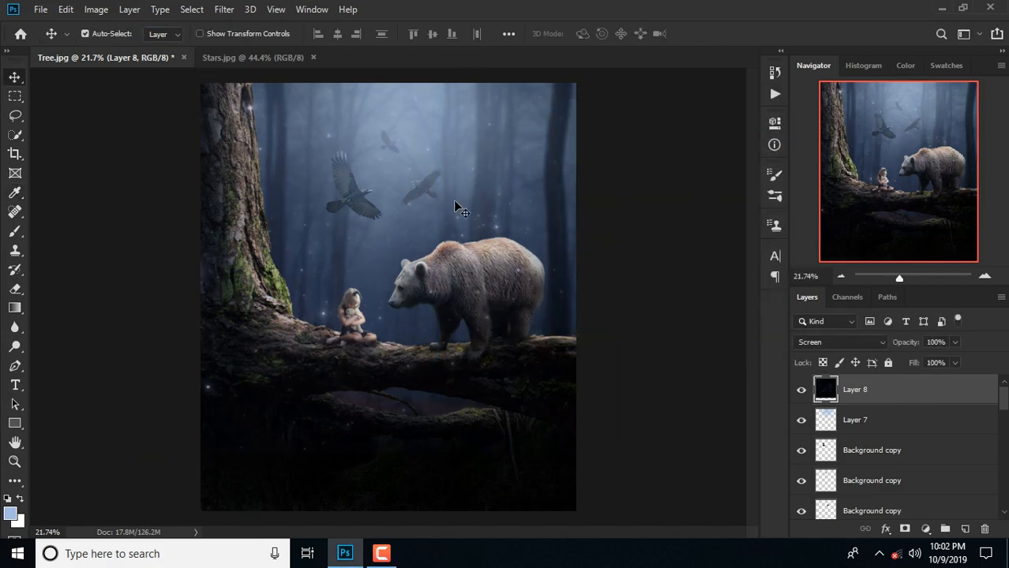
- Flip the stars layer vertically and move it to Y 1326.50 px
key(ctrl+t)
right_click(372, 208)
click(408, 387)
double_click(148, 34)
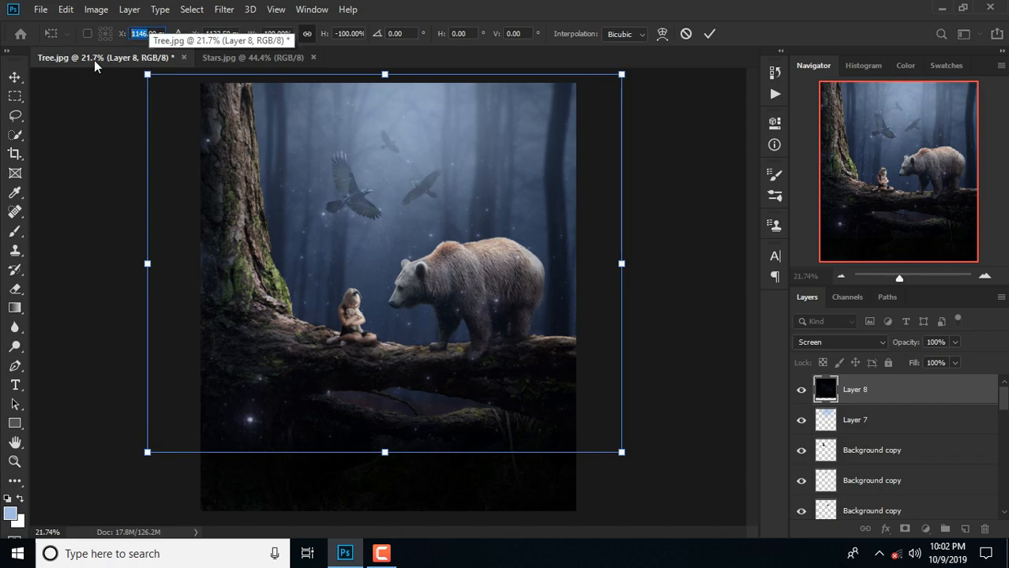
click(221, 34)
key(BackSpace)
key(BackSpace)
key(BackSpace)
text(326)
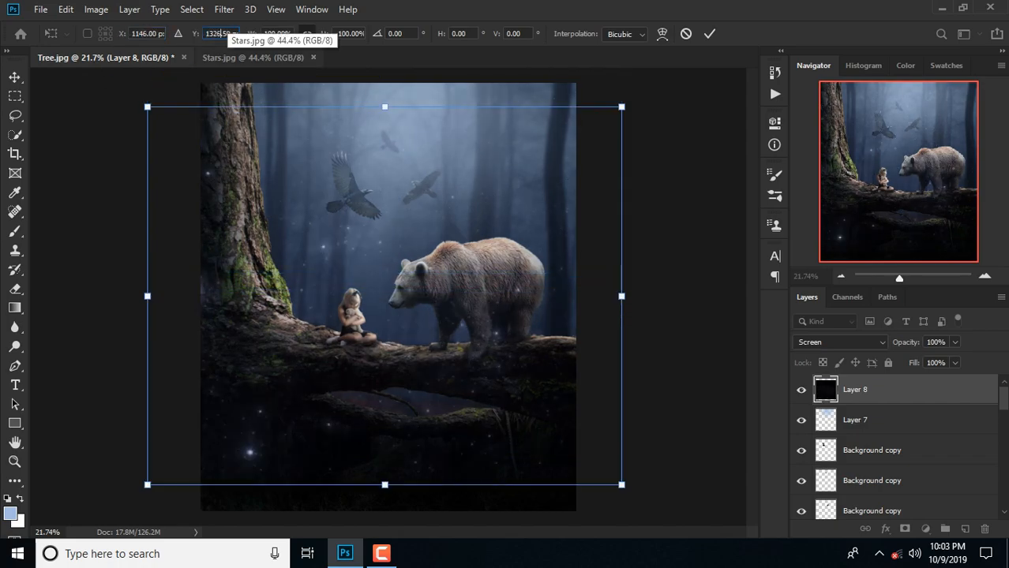
- Scale the flipped stars layer proportionally to 114% and apply the transform
double_click(276, 33)
text(114)
key(Return)
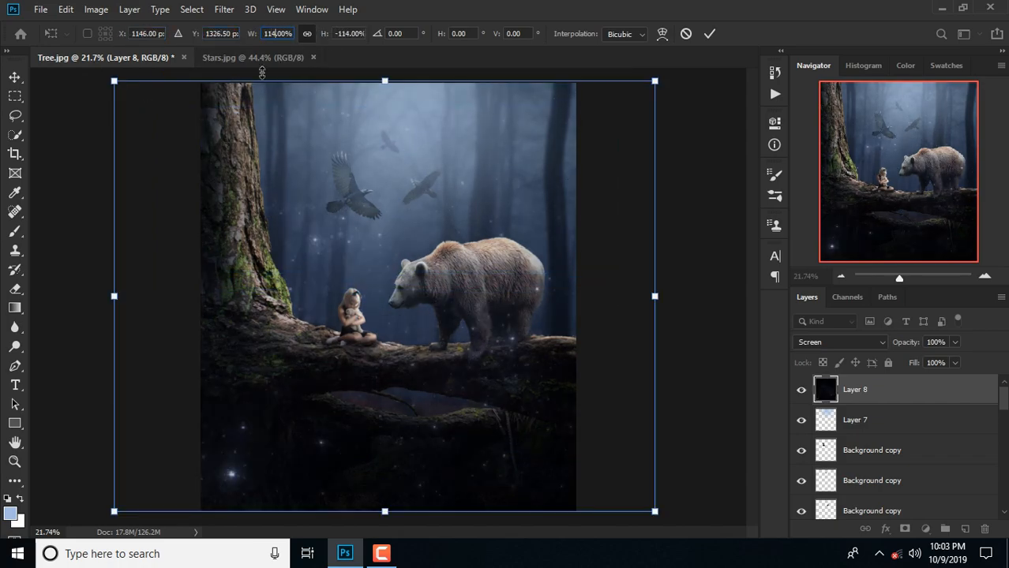
click(709, 34)
- Partly erase the stars over the log and dark ground with a soft 322 px Eraser at 29% opacity
key(e)
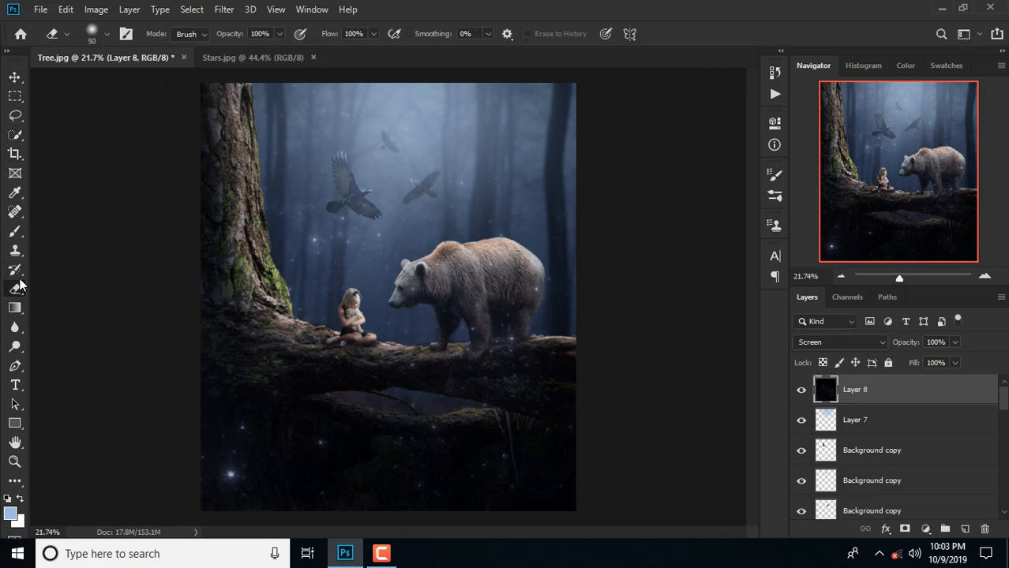
click(280, 34)
click(107, 33)
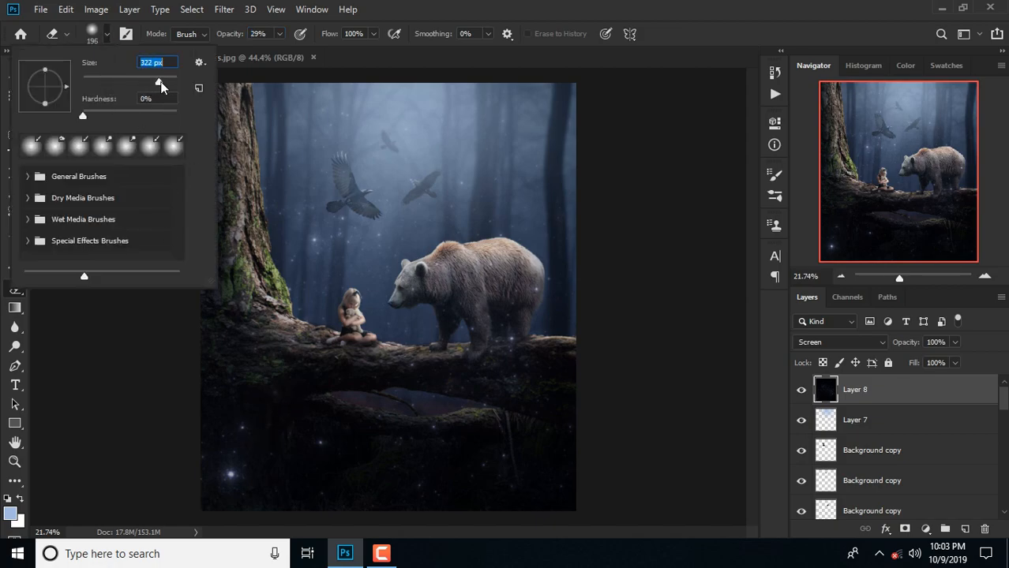
click(266, 423)
mouse_move(402, 426)
mouse_down()
mouse_move(472, 411)
mouse_move(521, 341)
mouse_move(512, 346)
mouse_move(530, 283)
mouse_move(459, 269)
mouse_move(350, 203)
mouse_move(292, 280)
mouse_move(285, 310)
mouse_move(537, 351)
mouse_move(493, 277)
mouse_move(389, 361)
mouse_move(433, 319)
mouse_move(479, 313)
mouse_move(527, 385)
mouse_move(545, 361)
mouse_up()
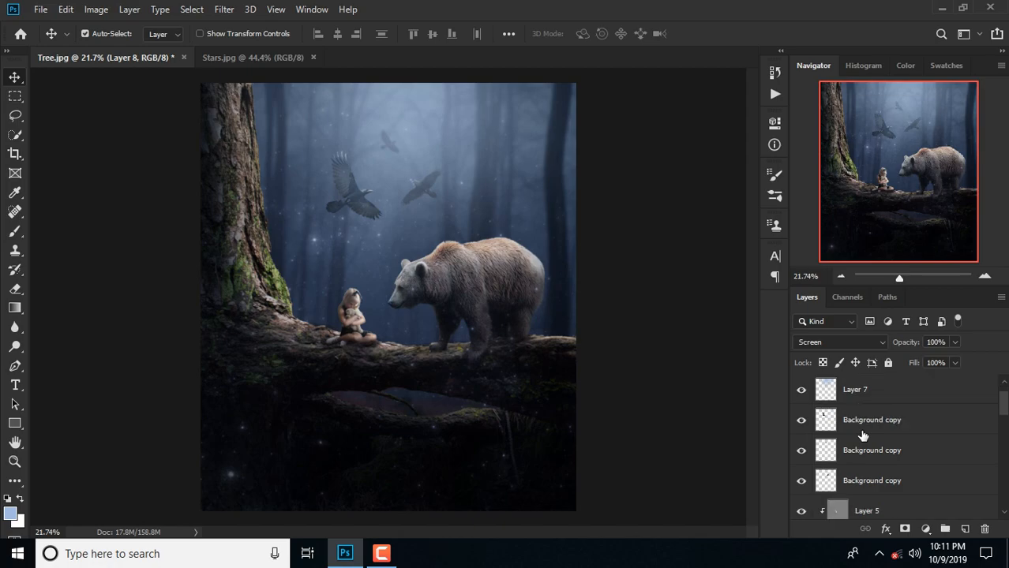
- Apply Color Balance to the Girl layer's midtones with Cyan-Red at -16 and Yellow-Blue at +23
scroll(901, 483, down, 2)
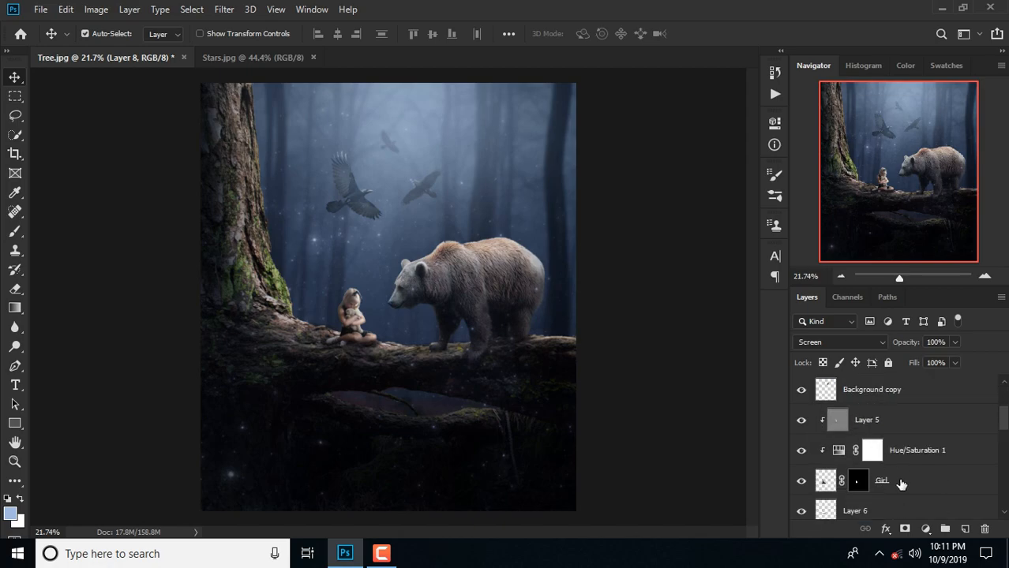
click(901, 483)
key(ctrl+b)
mouse_move(683, 226)
mouse_down()
mouse_move(662, 225)
mouse_move(685, 222)
mouse_up()
mouse_move(697, 259)
mouse_down()
mouse_move(726, 254)
mouse_move(714, 253)
mouse_up()
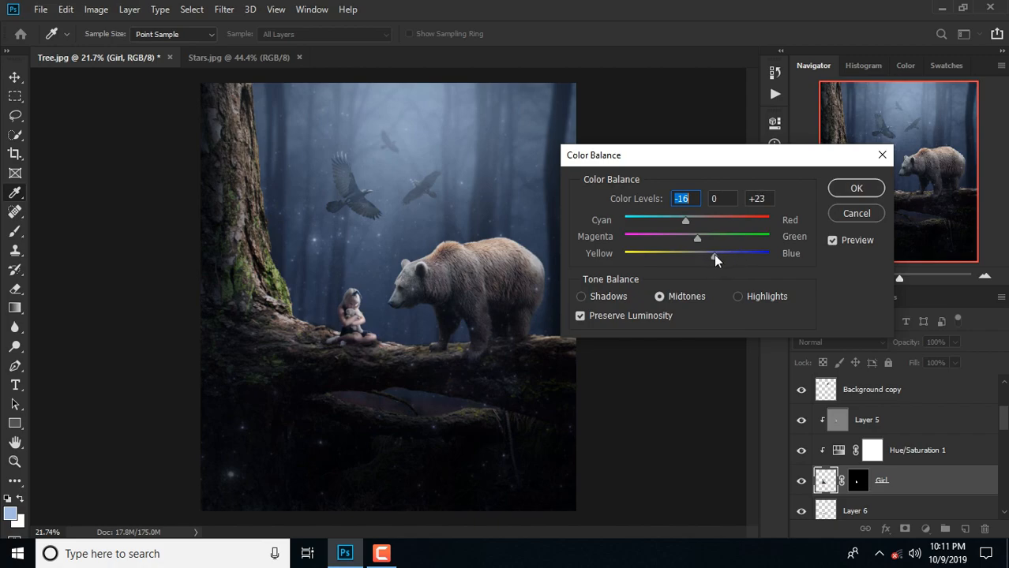
click(835, 190)
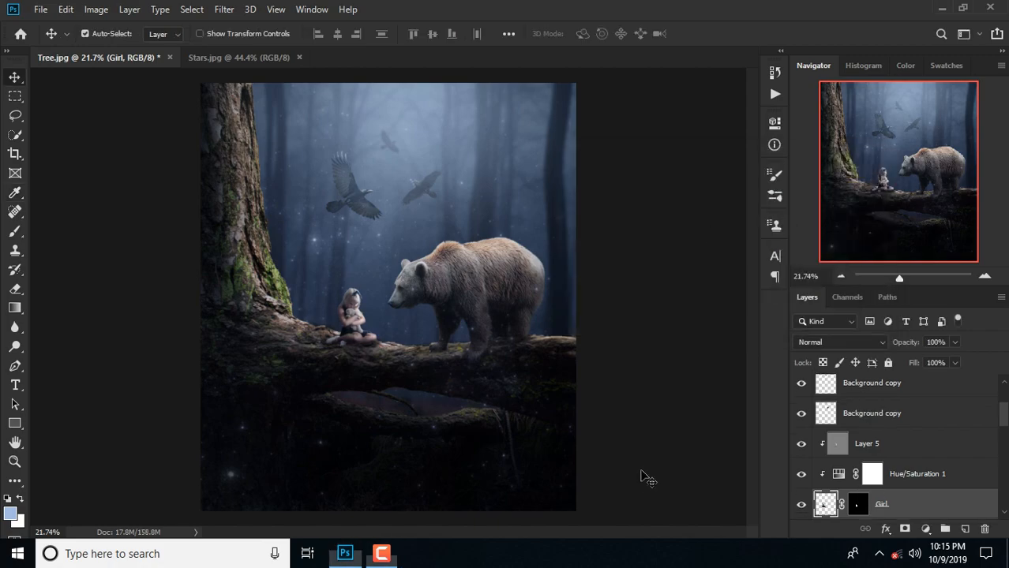
- Add a Color Balance adjustment layer above Layer 8 and shift its midtones toward cyan and slightly toward yellow
scroll(878, 398, up, 3)
click(879, 399)
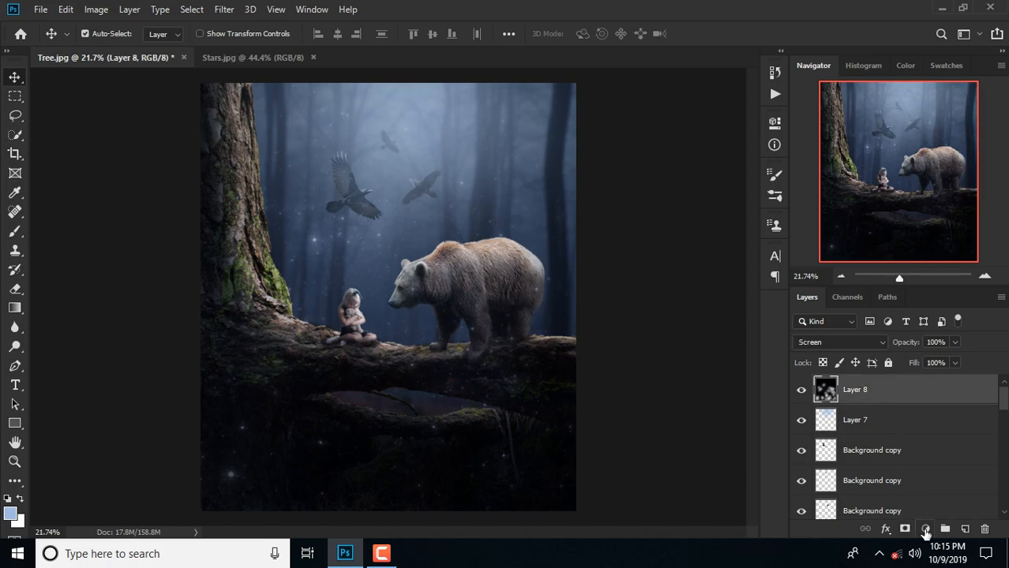
click(924, 529)
click(906, 402)
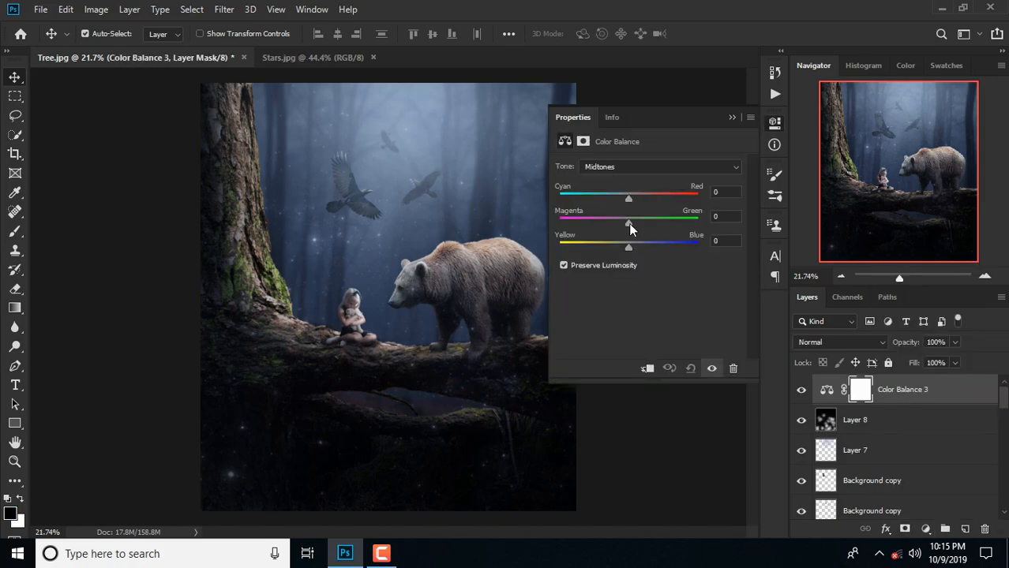
drag(628, 199, 598, 202)
drag(628, 247, 624, 250)
click(681, 169)
- Add a Levels adjustment layer and set the Blue channel's output levels to 12 and 223 with a midtone of 0.97
click(926, 528)
click(914, 324)
click(610, 193)
click(588, 238)
drag(580, 315, 586, 316)
drag(742, 315, 723, 318)
drag(659, 275, 656, 275)
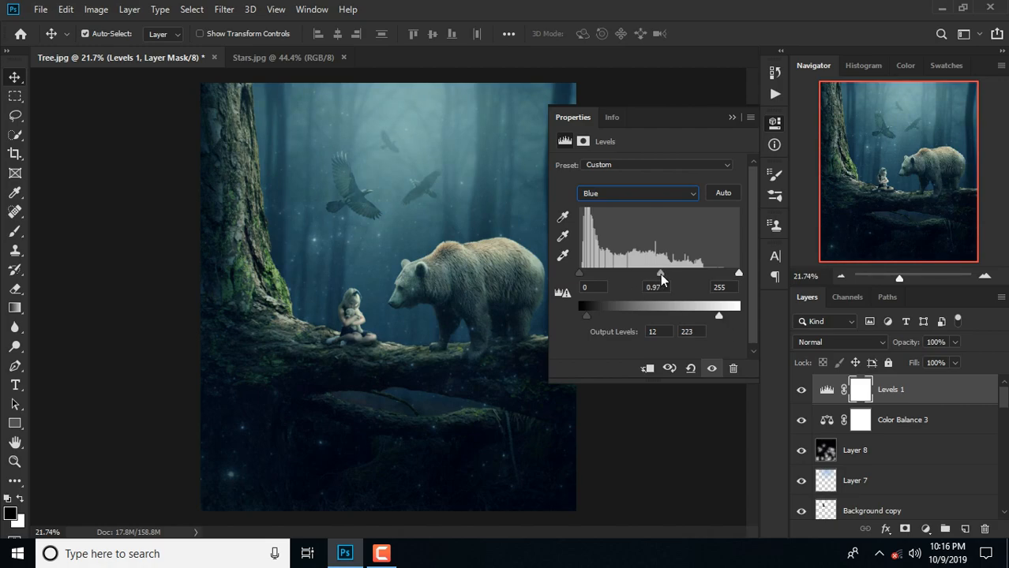
- Raise the Red channel's black output level to 6 in the Levels adjustment layer
click(609, 197)
click(606, 220)
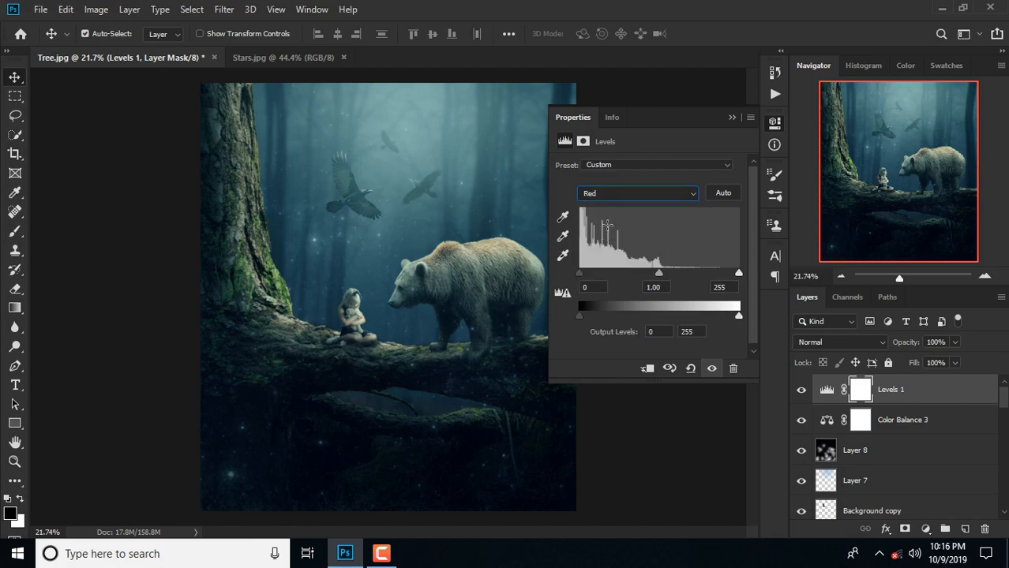
drag(579, 315, 582, 315)
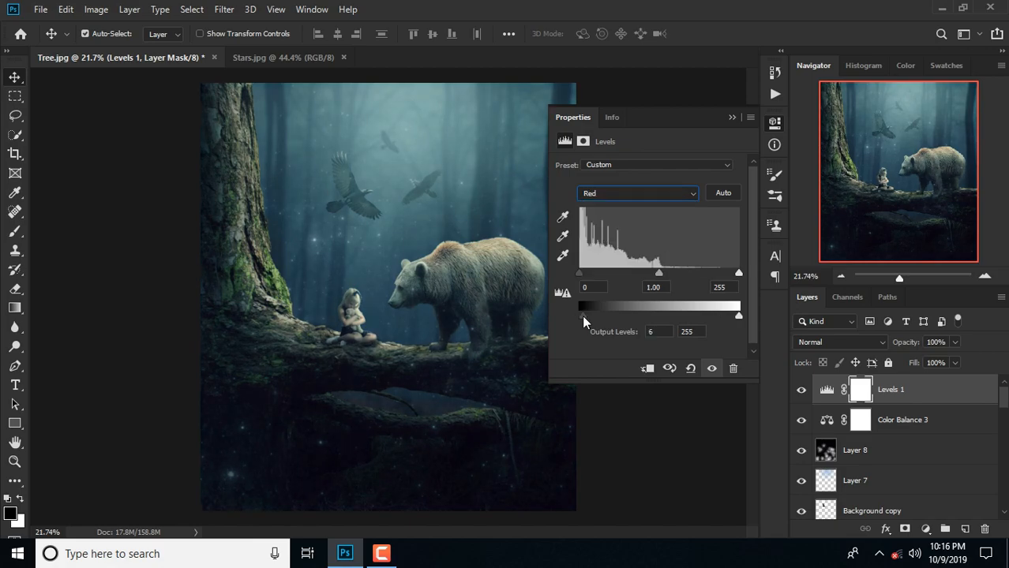